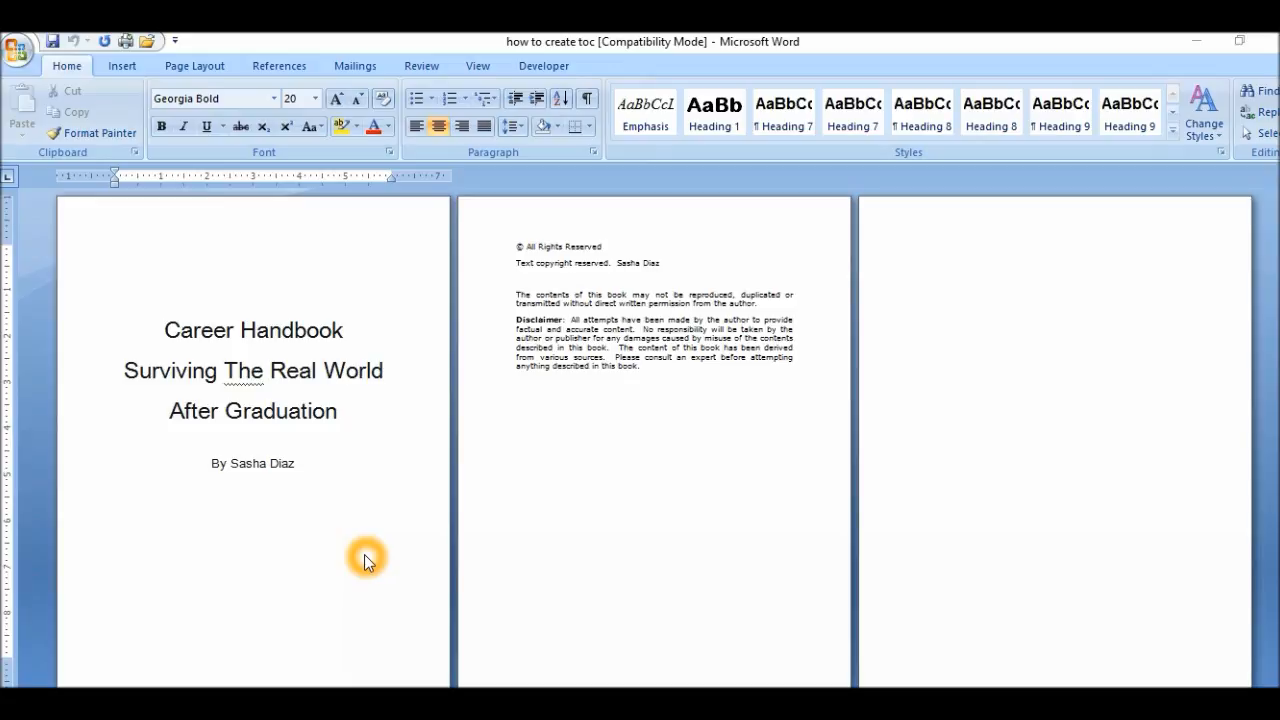
click(186, 342)
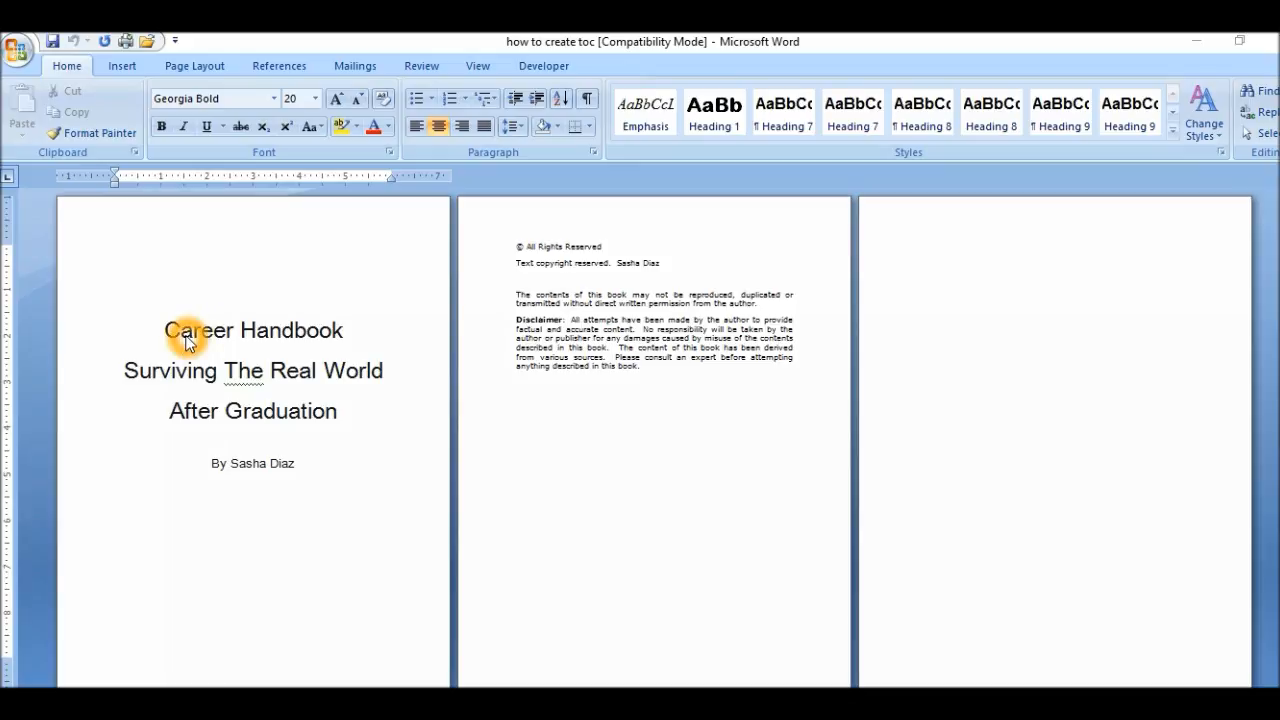
click(168, 338)
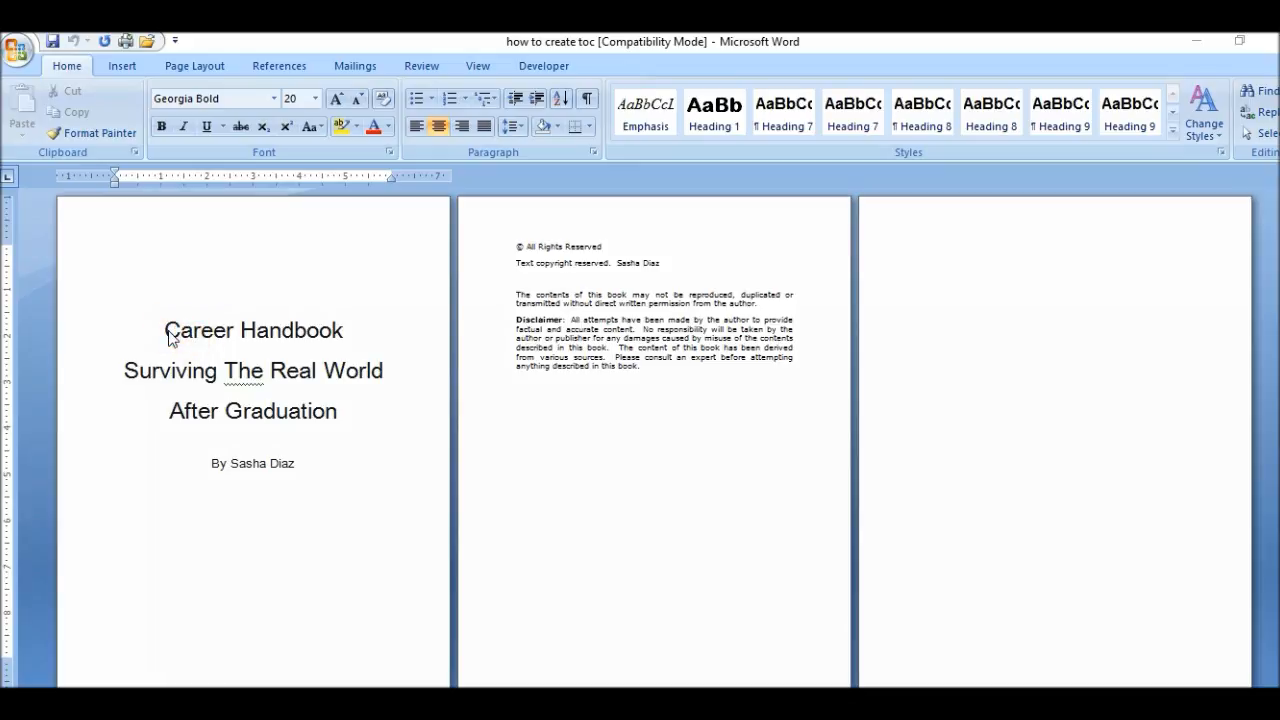
click(170, 336)
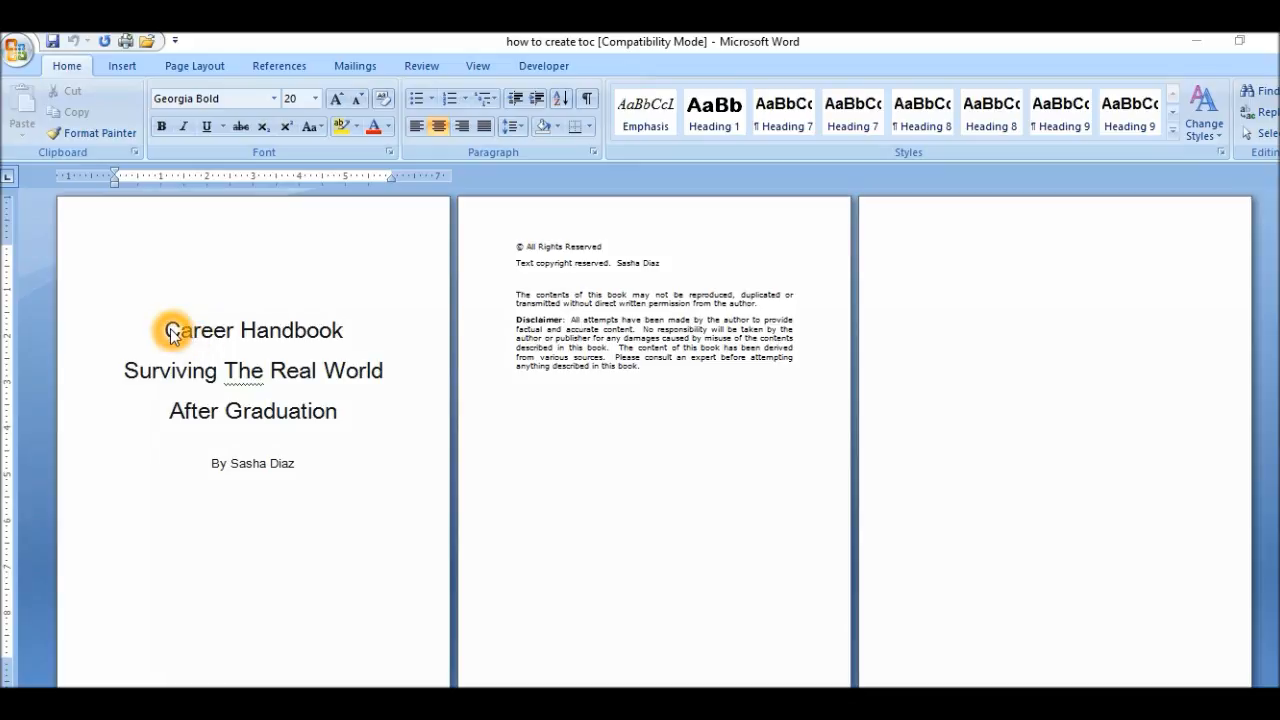
click(262, 335)
click(343, 332)
click(126, 373)
click(184, 379)
click(252, 372)
click(348, 366)
Step: Set the font size of the "Career Handbook" title line on the first page to 48
click(256, 322)
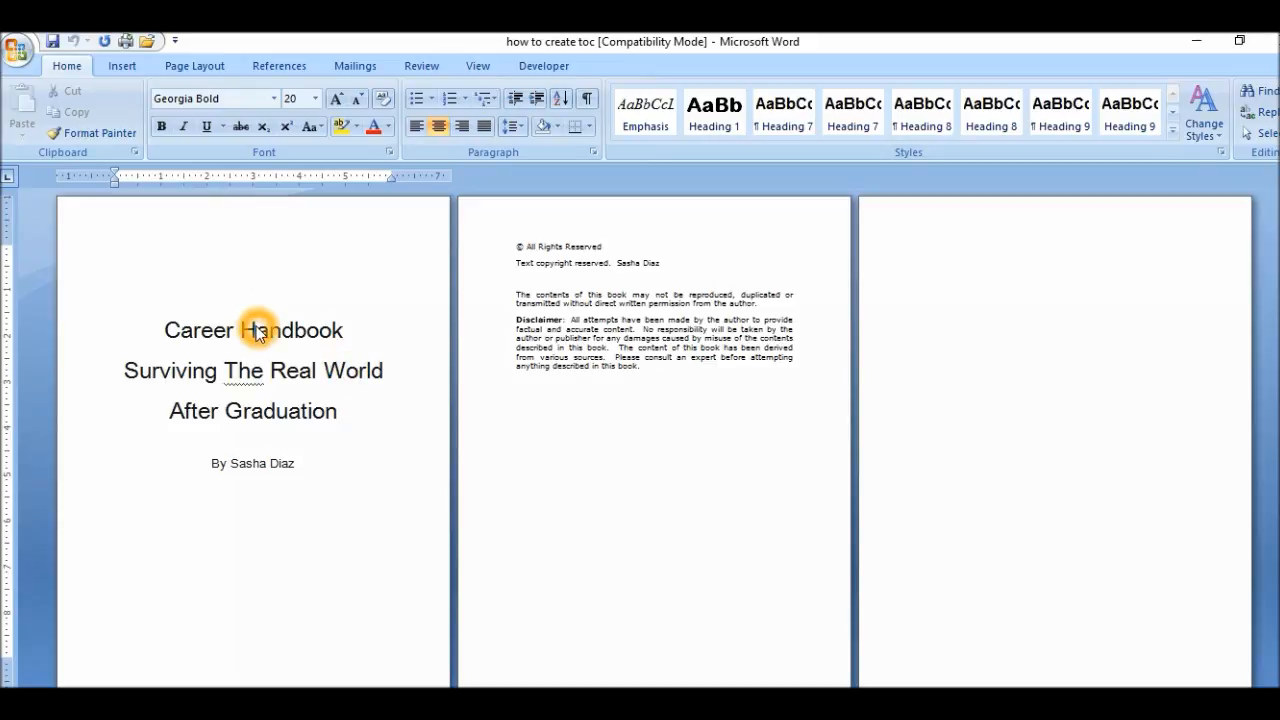
key(Down)
key(Down)
key(shift+End)
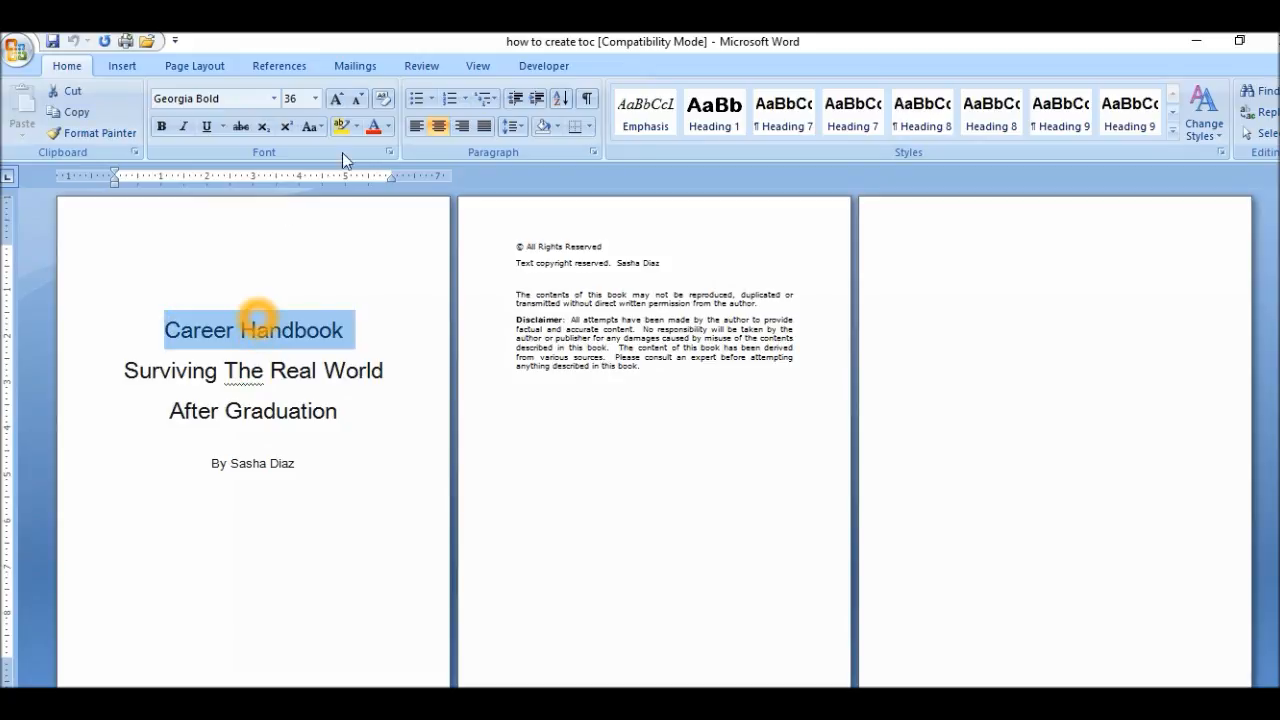
click(315, 99)
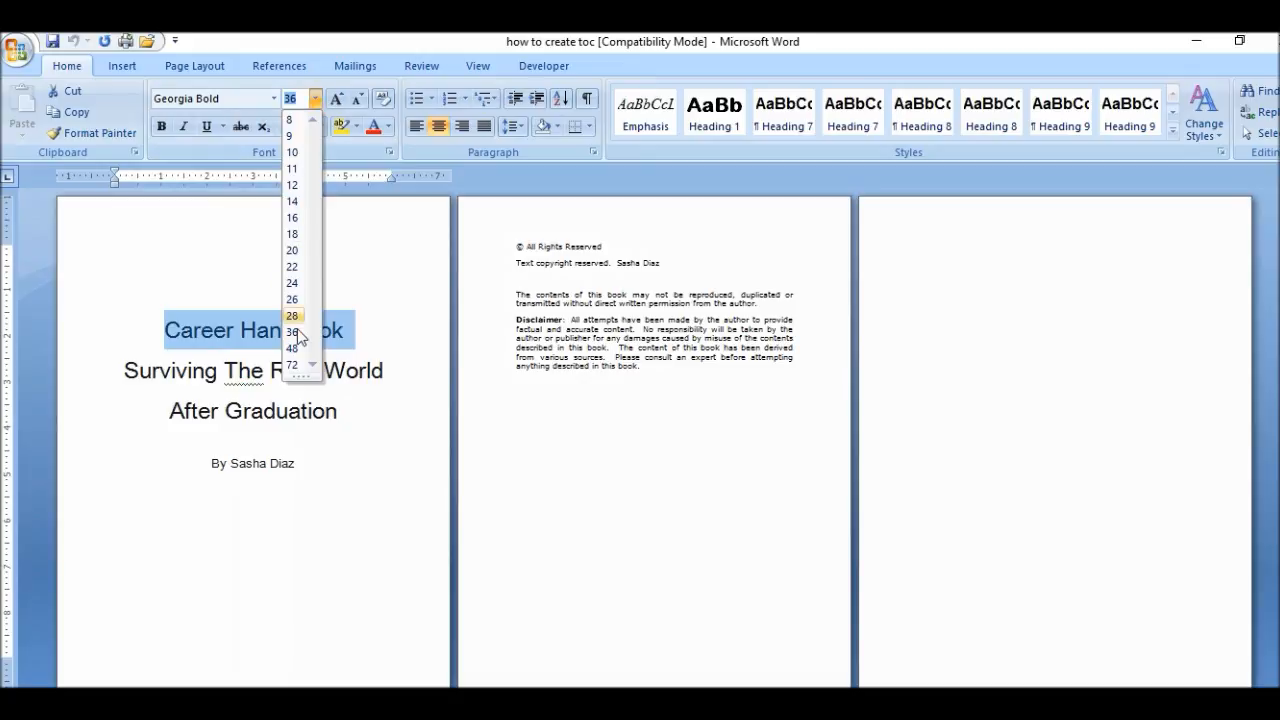
click(294, 346)
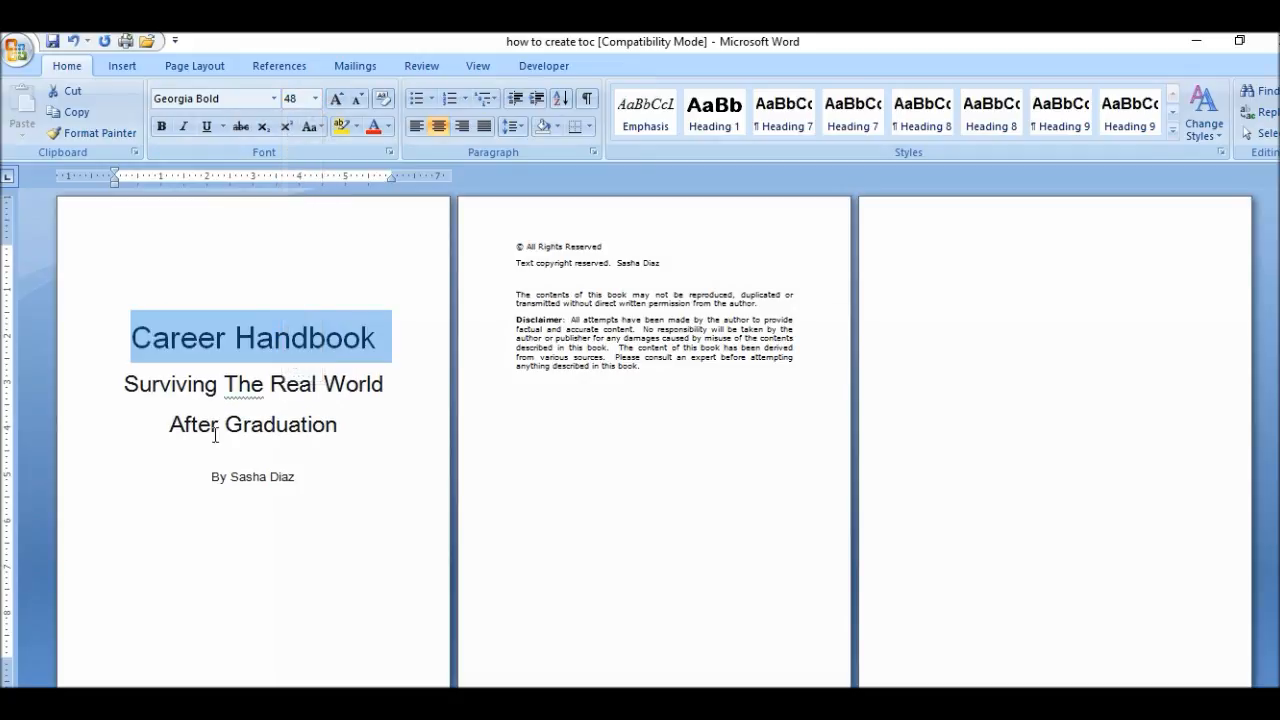
Step: Set the font size of the author byline on the title page to 22
key(Down)
key(Home)
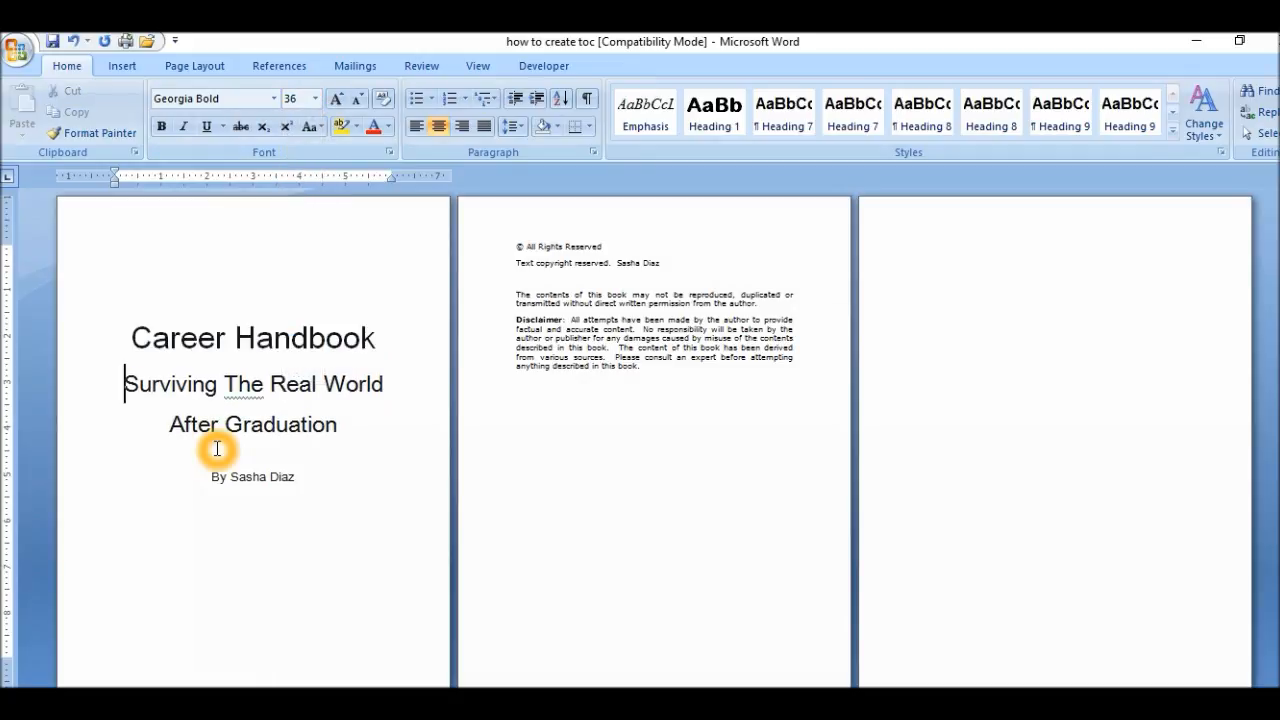
key(Down)
key(Up)
key(Down)
key(Down)
key(shift+End)
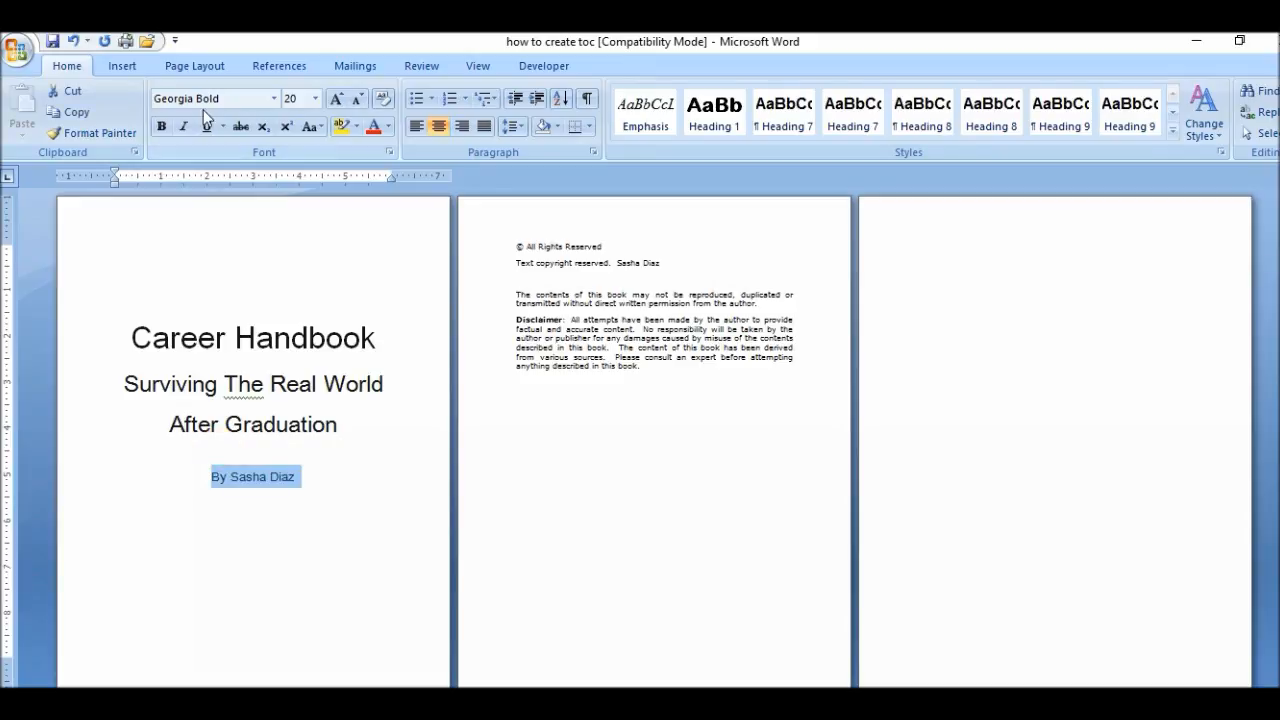
click(315, 101)
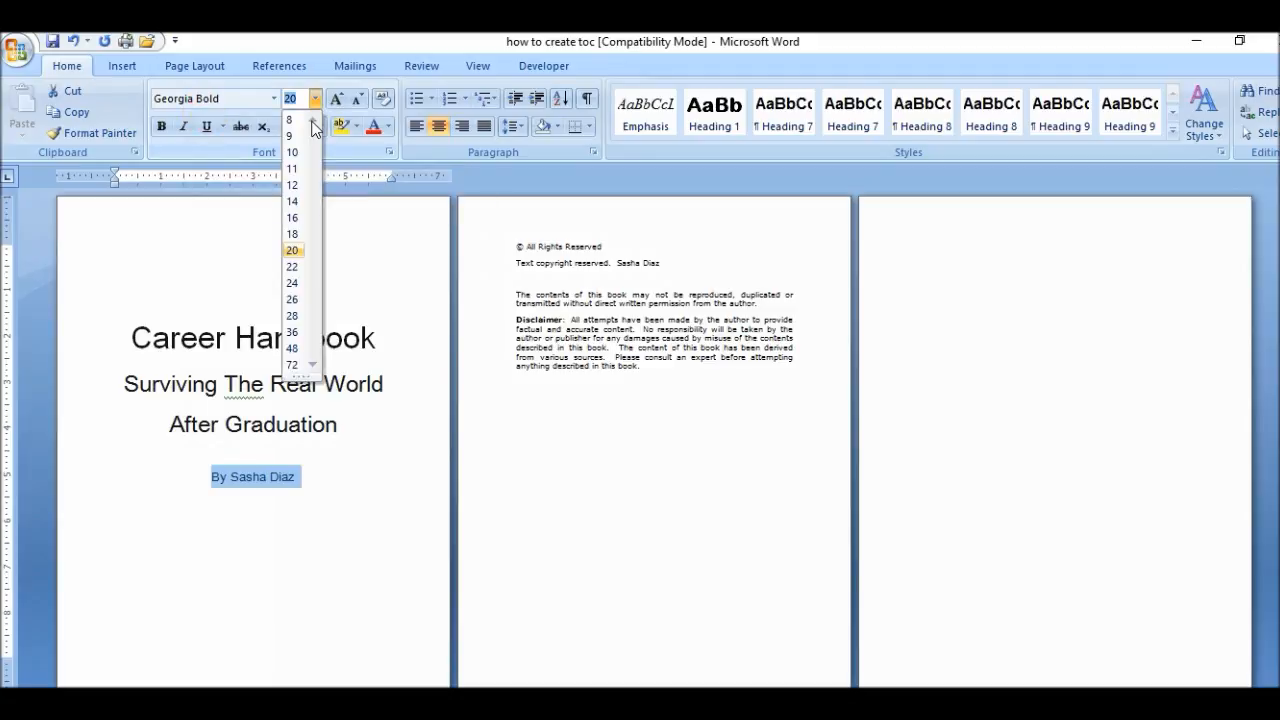
click(292, 268)
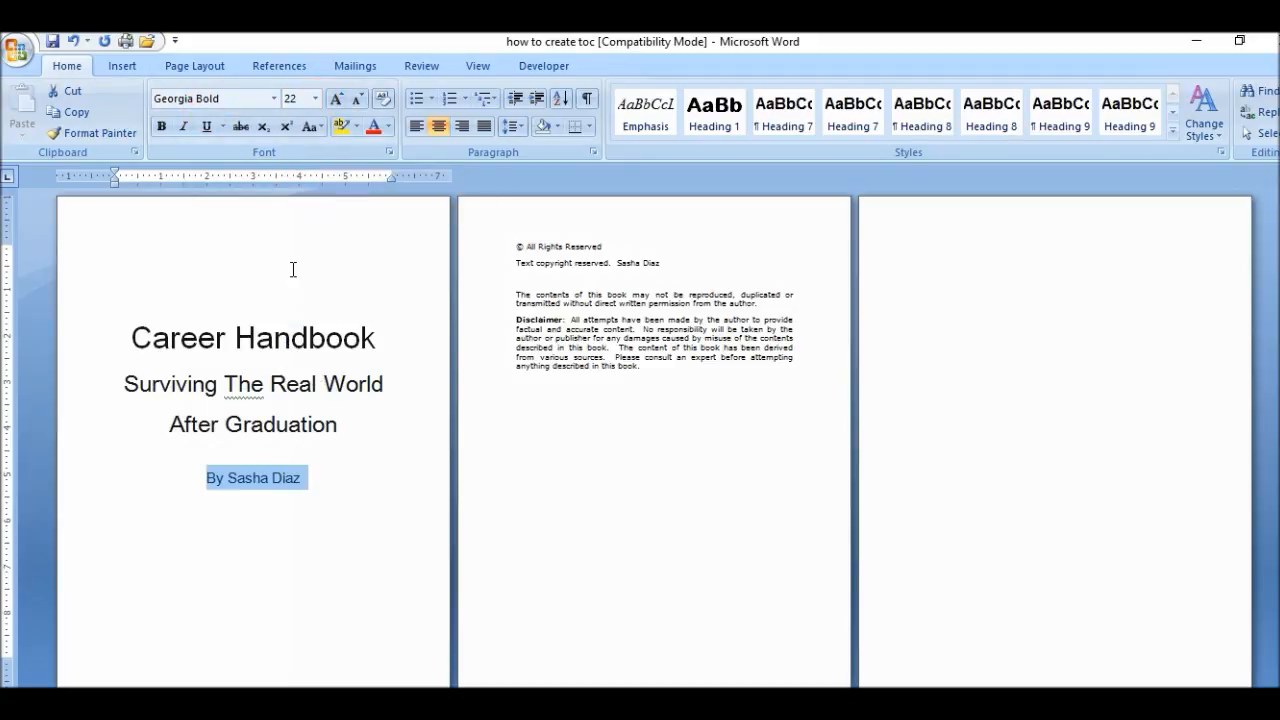
scroll(254, 413, down, 1)
click(192, 548)
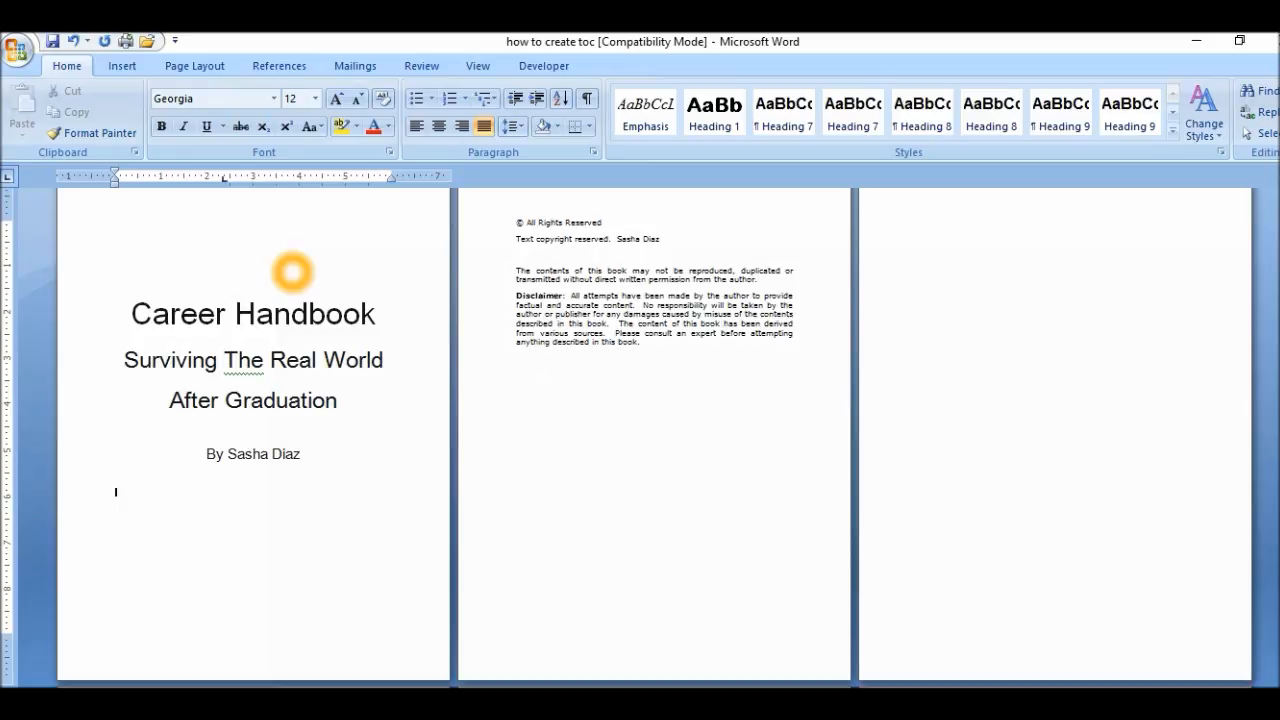
Step: Apply the Heading 1 style to the "Introduction" chapter title
scroll(888, 363, up, 1)
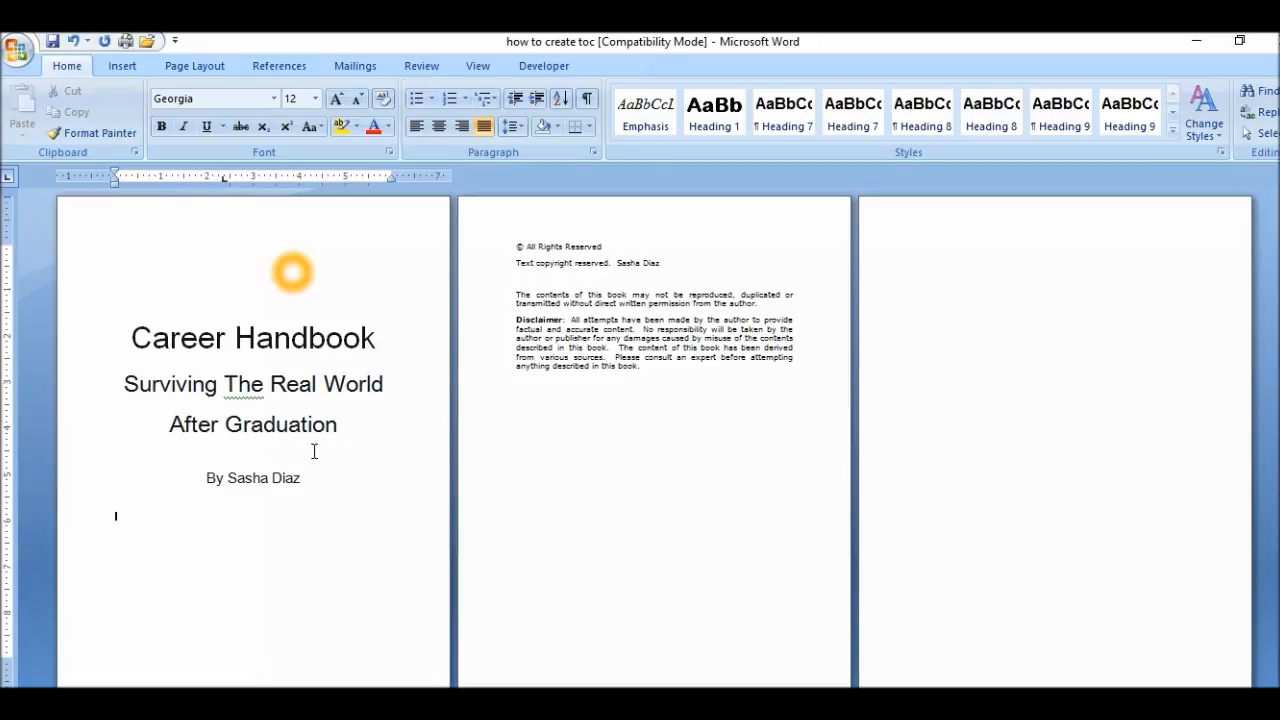
click(555, 316)
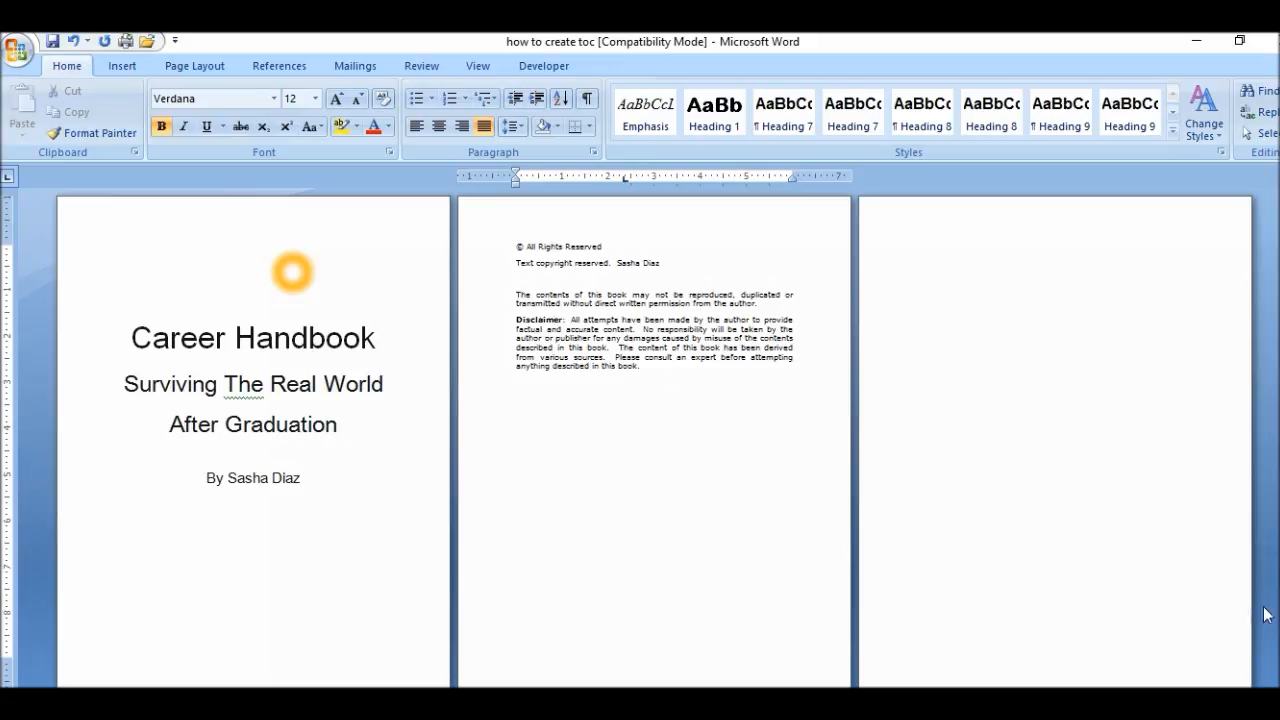
scroll(655, 440, down, 1)
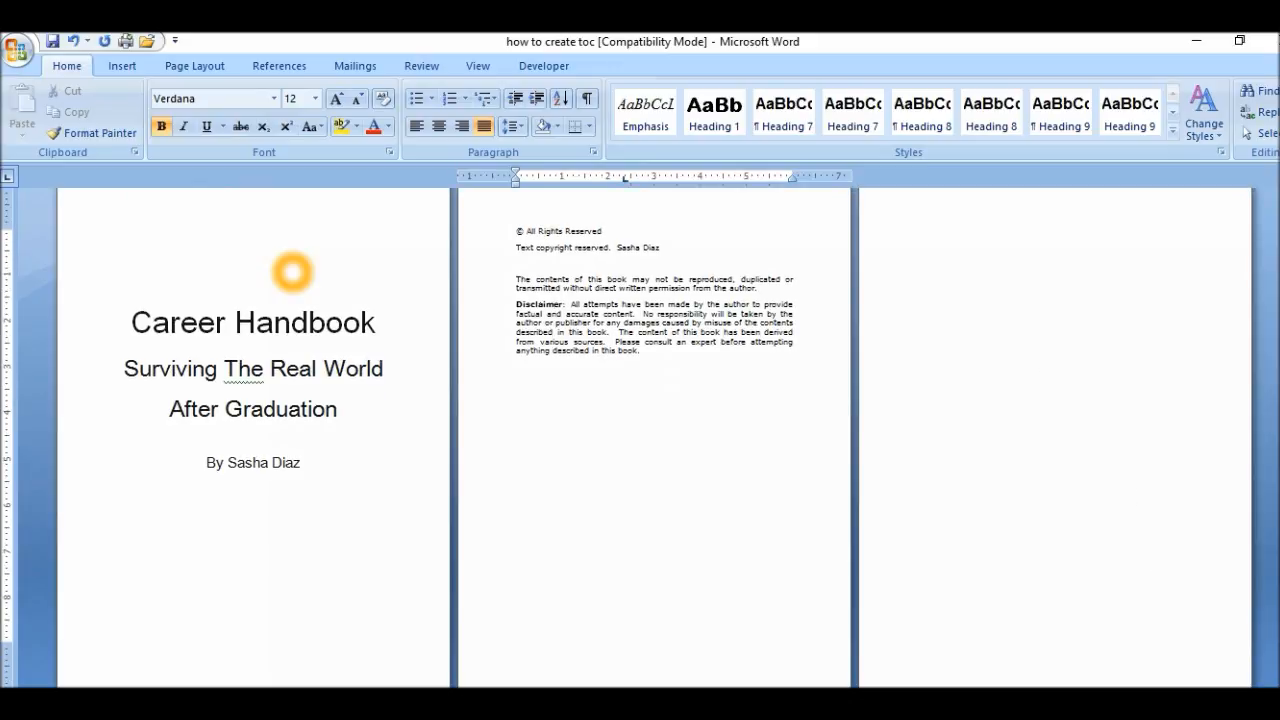
scroll(293, 271, down, 5)
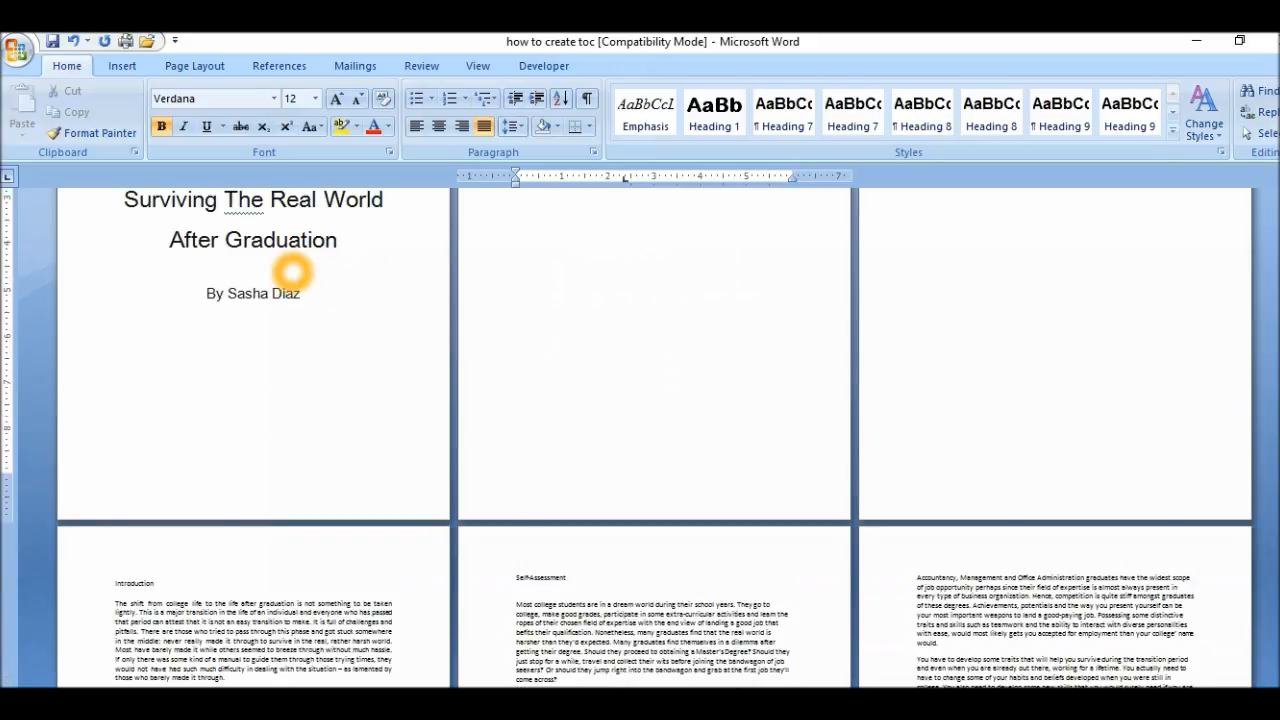
scroll(293, 271, down, 5)
scroll(293, 271, down, 3)
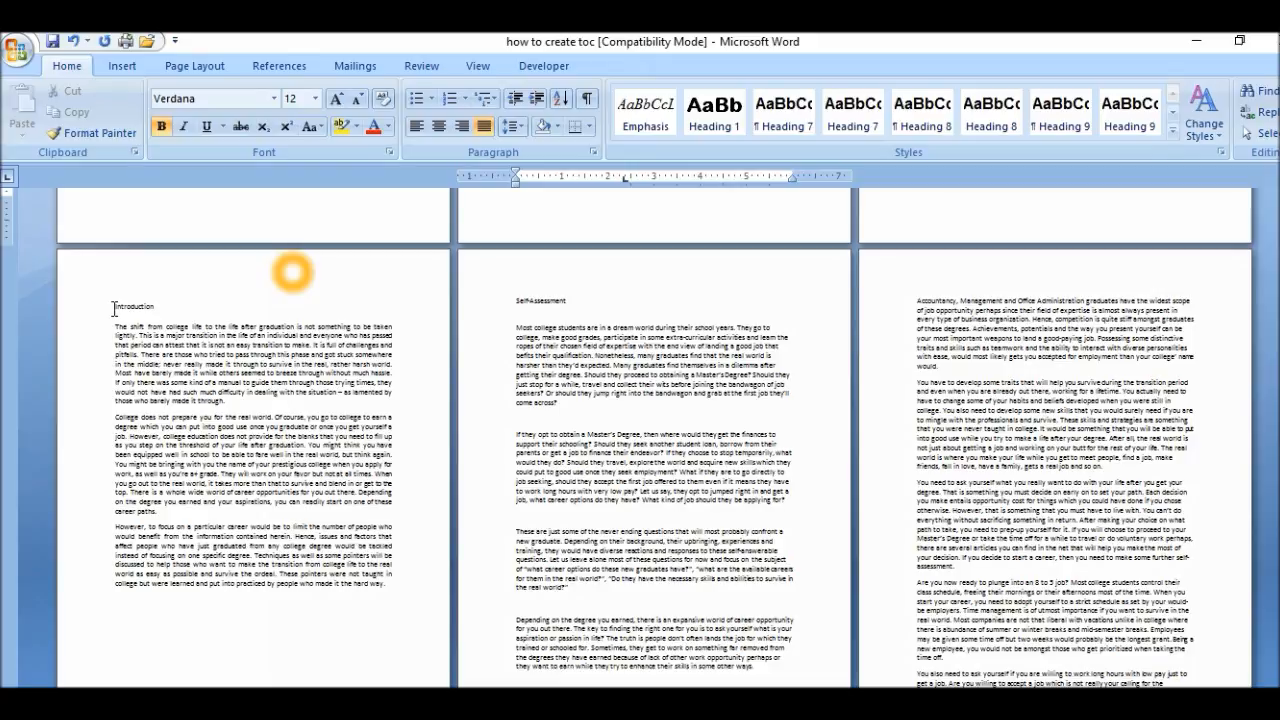
drag(114, 308, 156, 305)
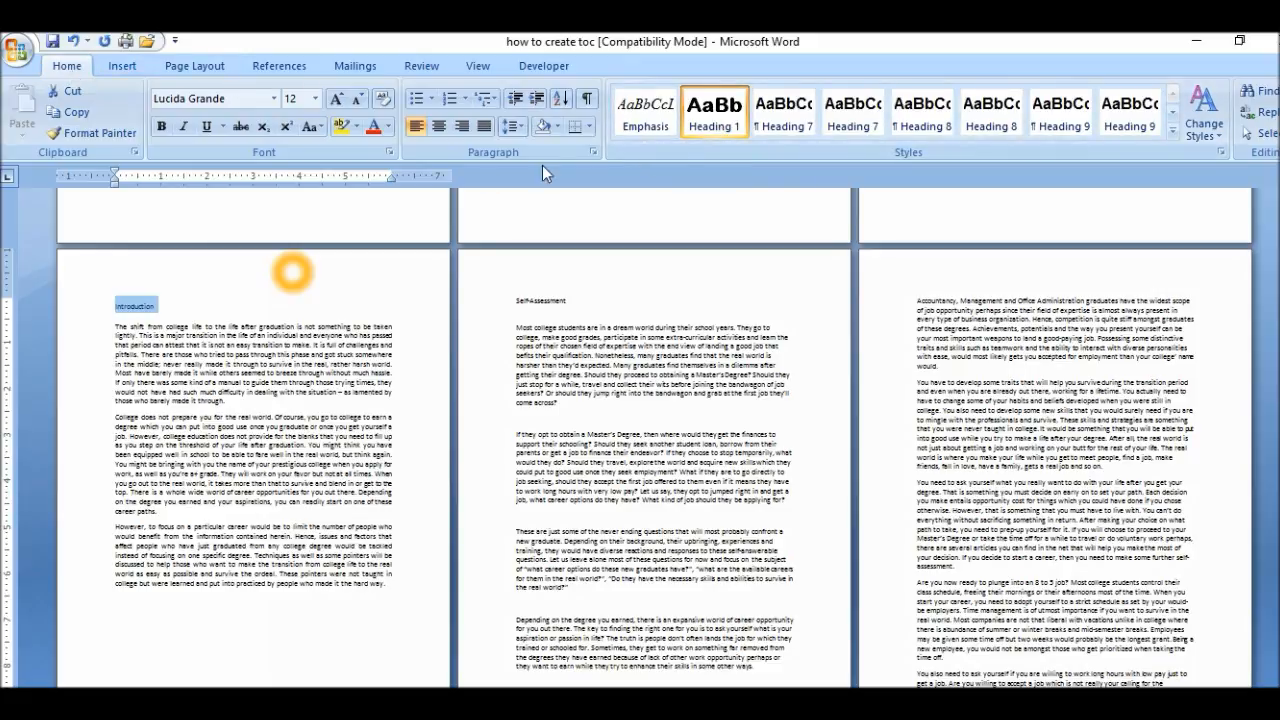
click(713, 120)
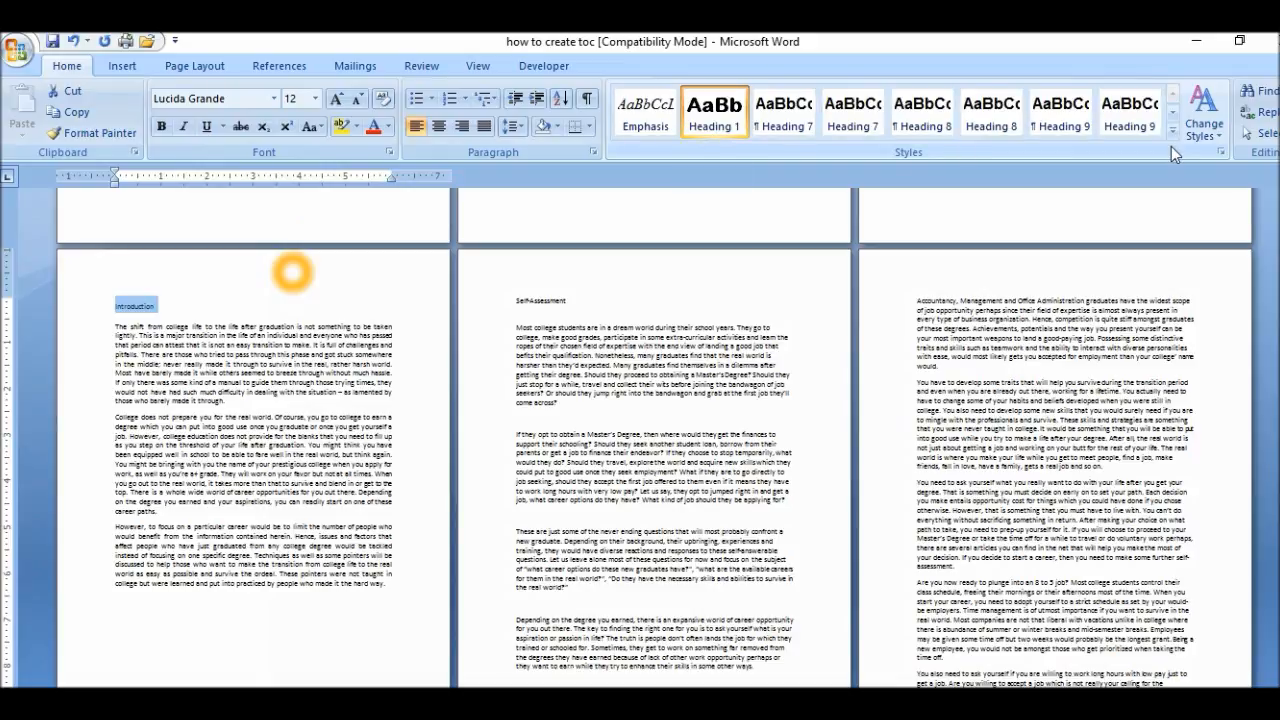
Step: Modify the Heading 1 style through Manage Styles to use the Calibri (Body) font at 14 pt
click(1221, 154)
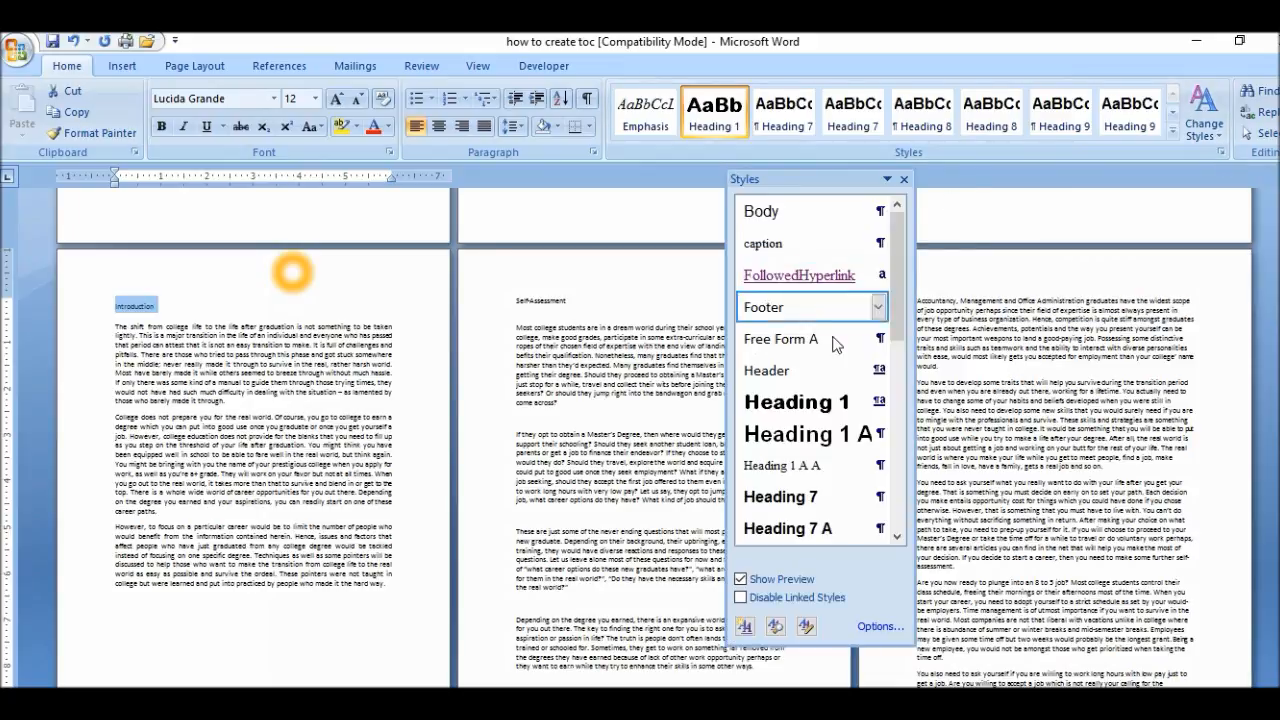
mouse_move(835, 403)
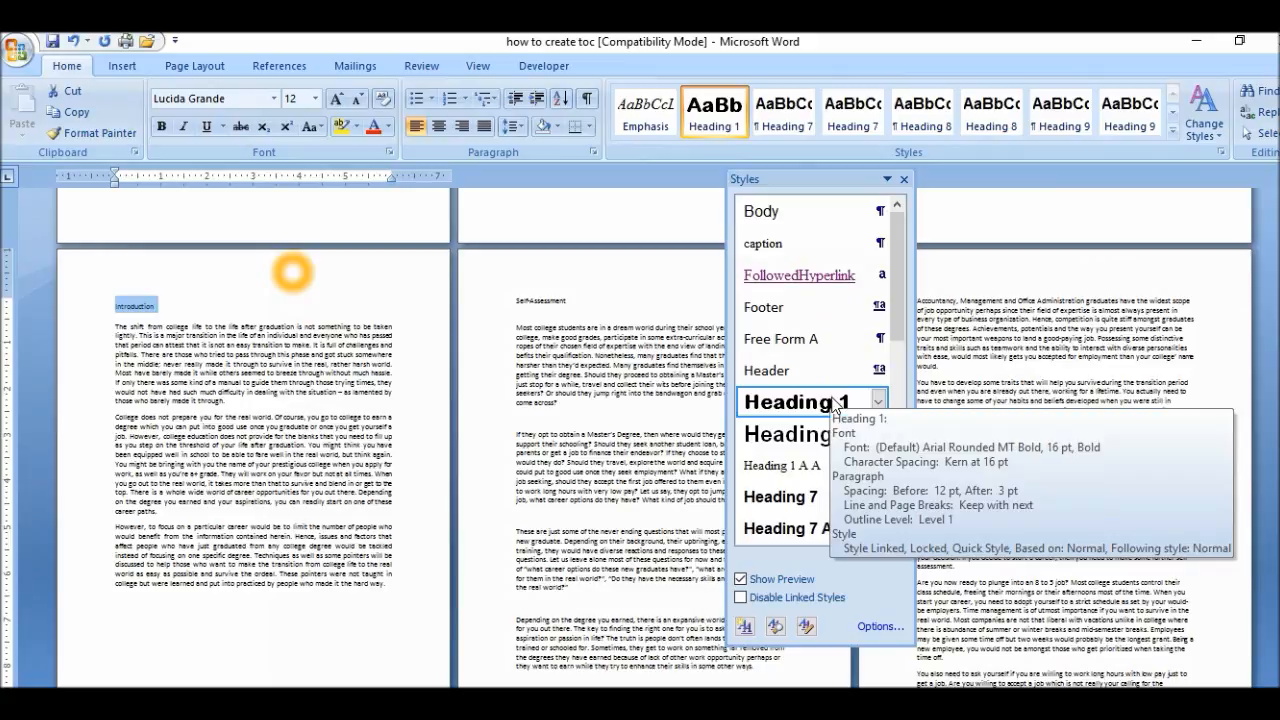
mouse_move(815, 538)
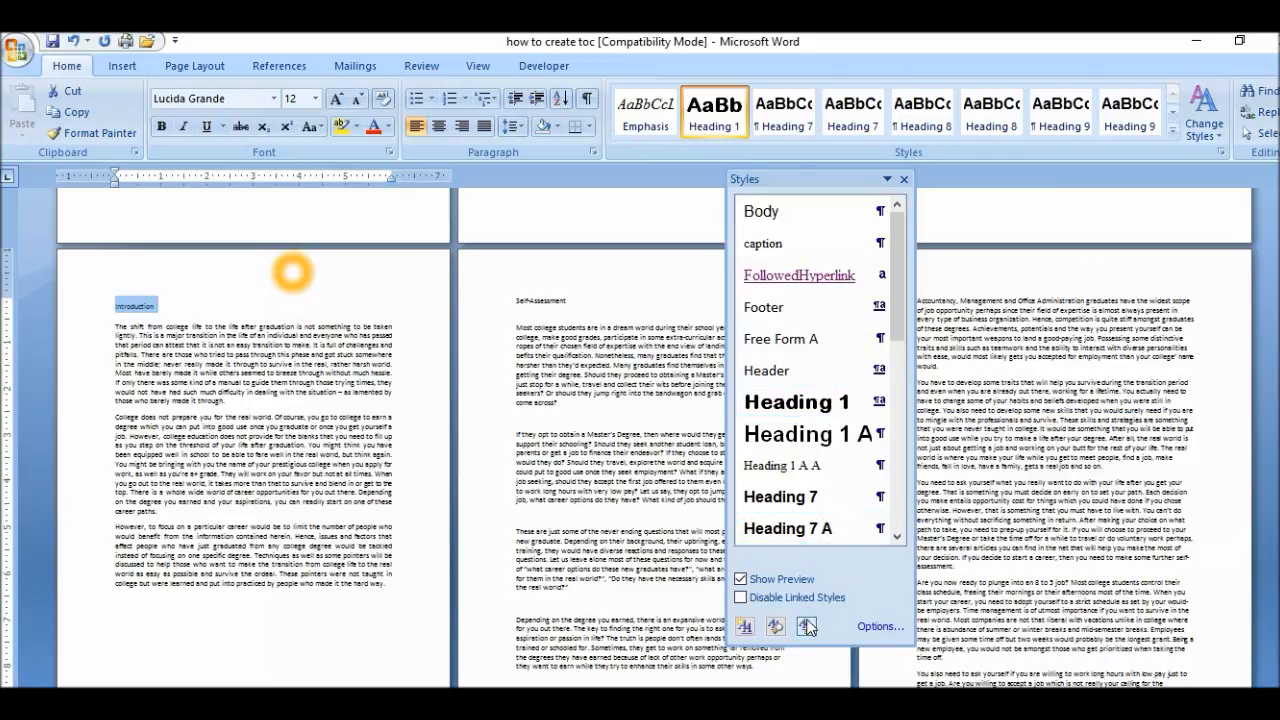
click(806, 627)
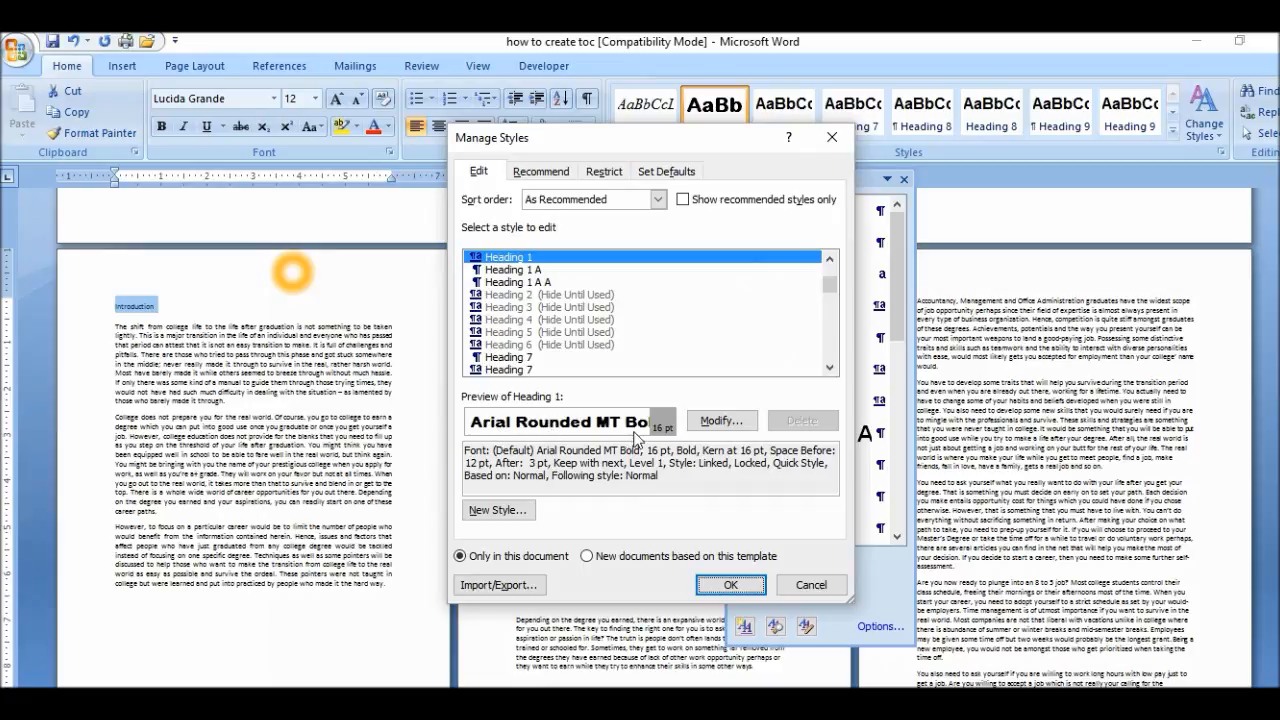
click(719, 421)
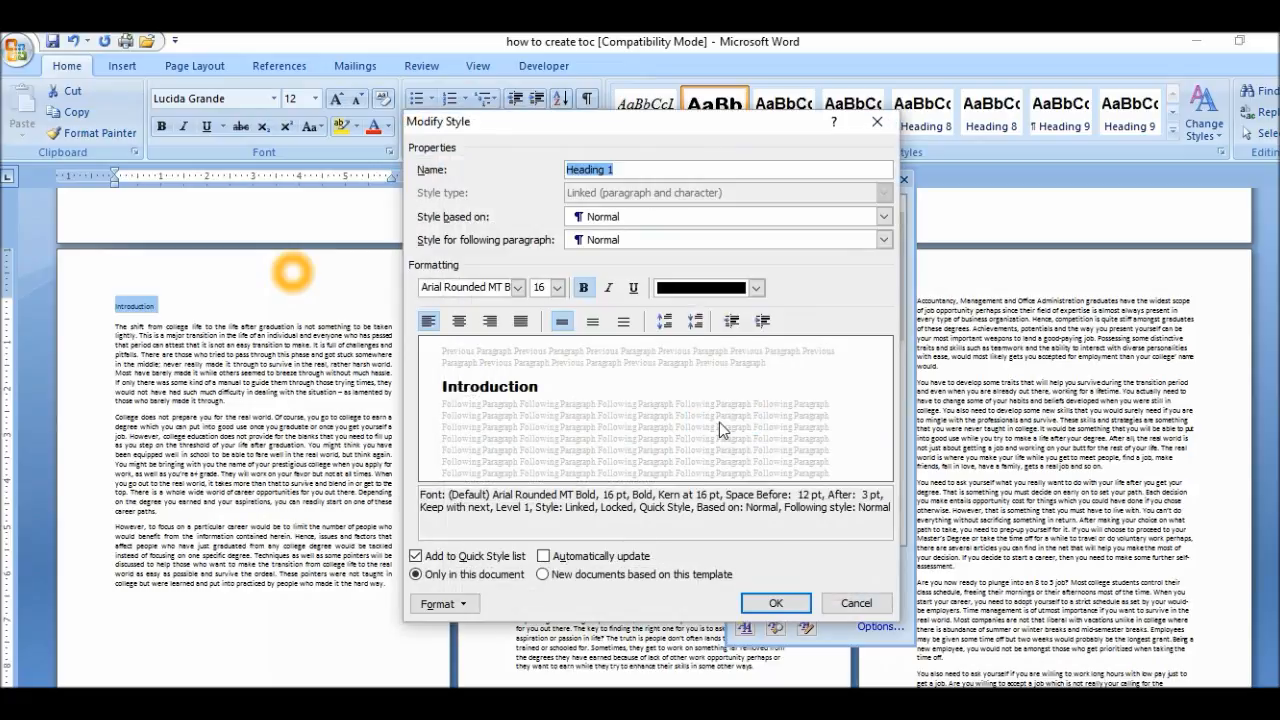
click(518, 287)
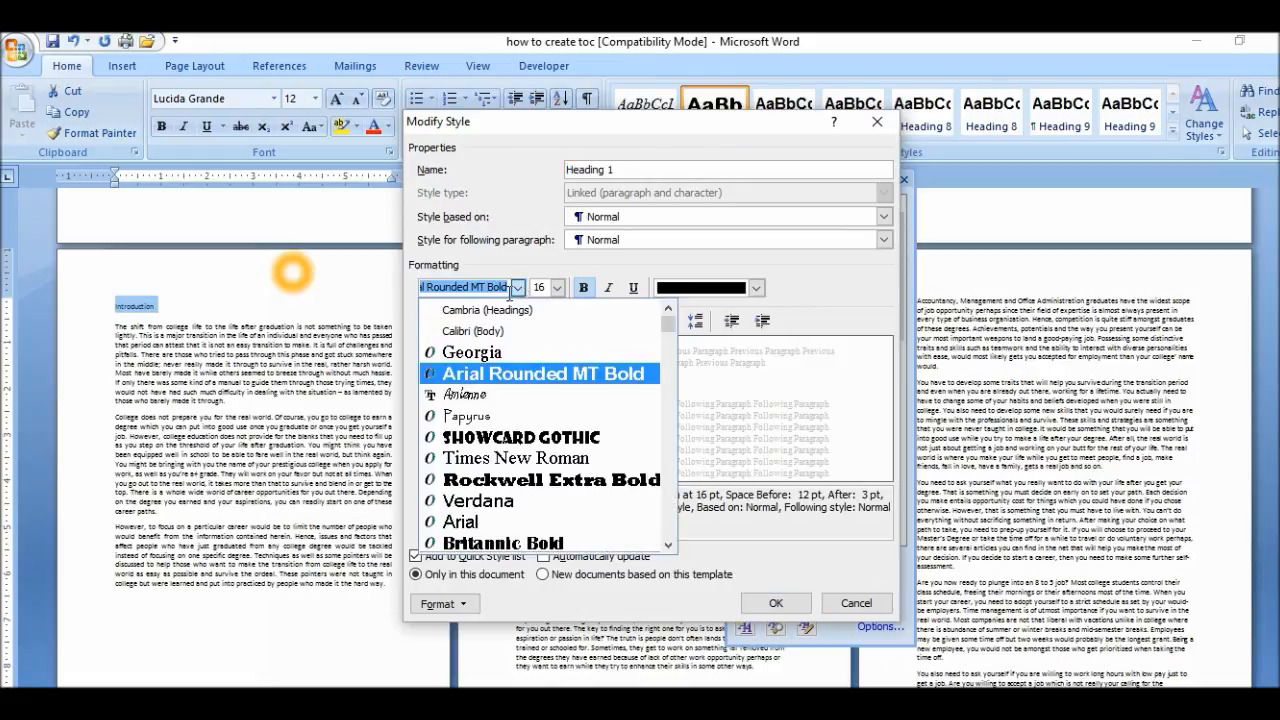
click(486, 331)
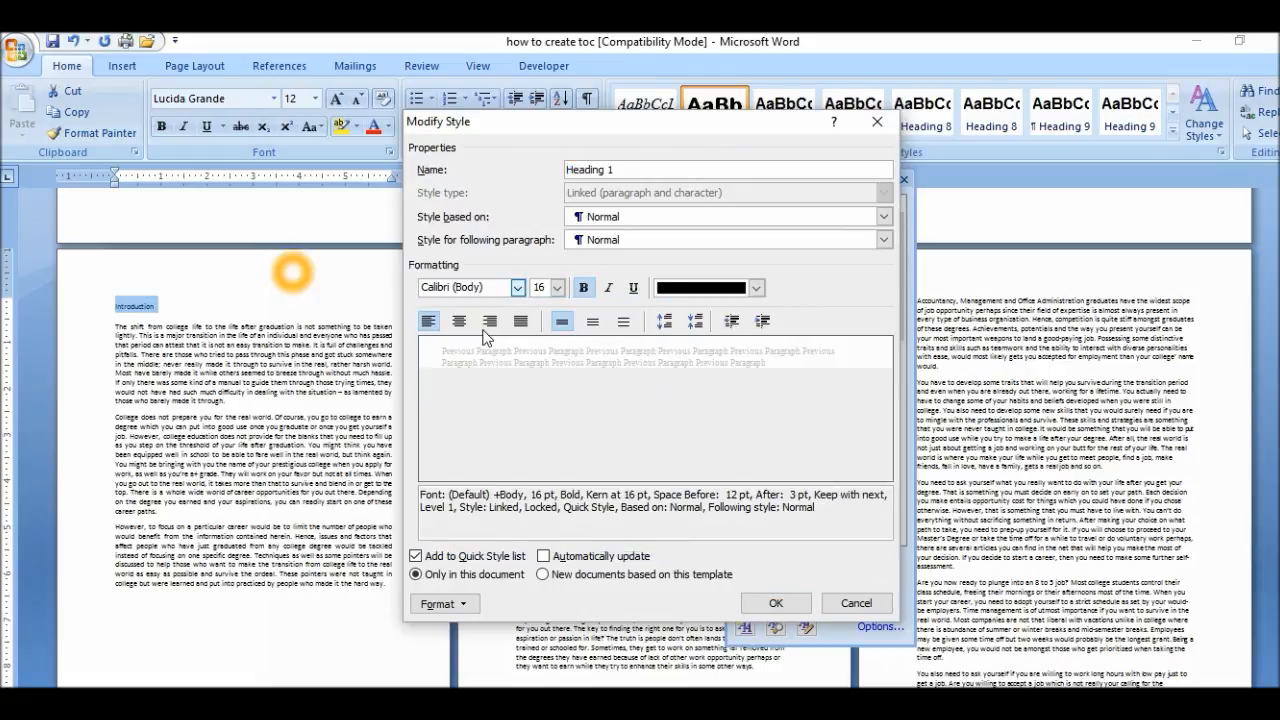
click(557, 287)
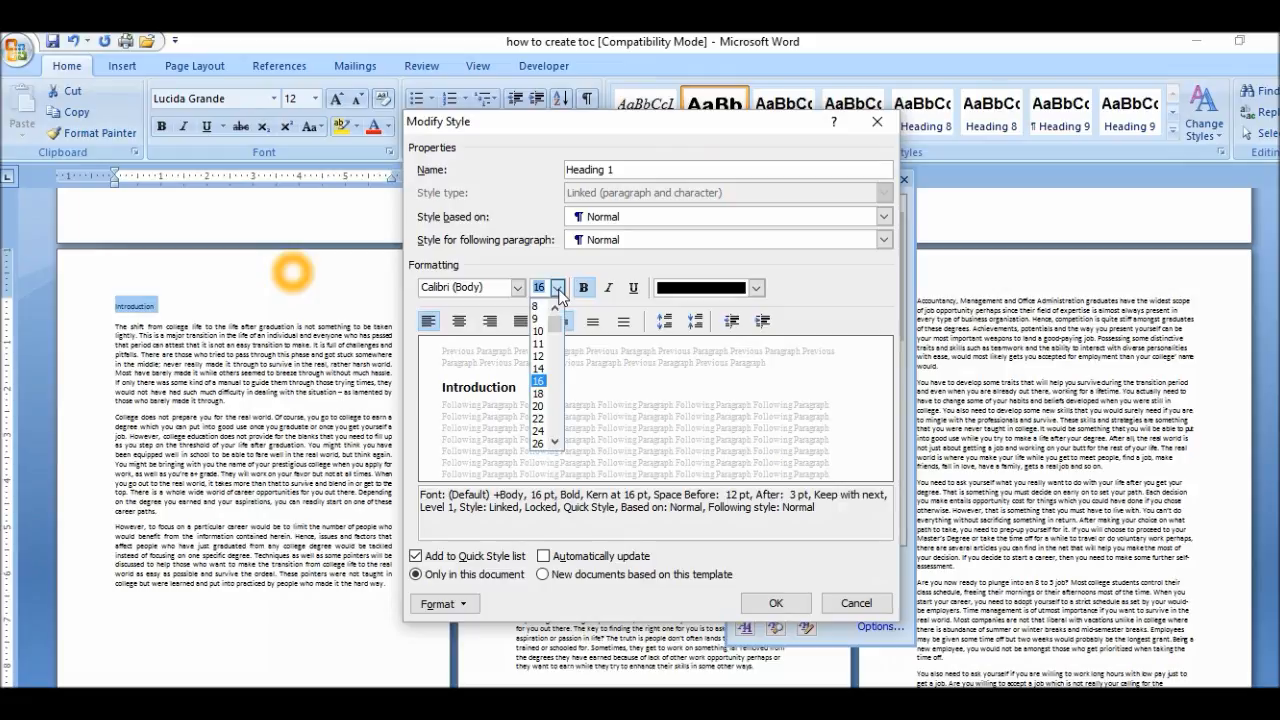
click(541, 368)
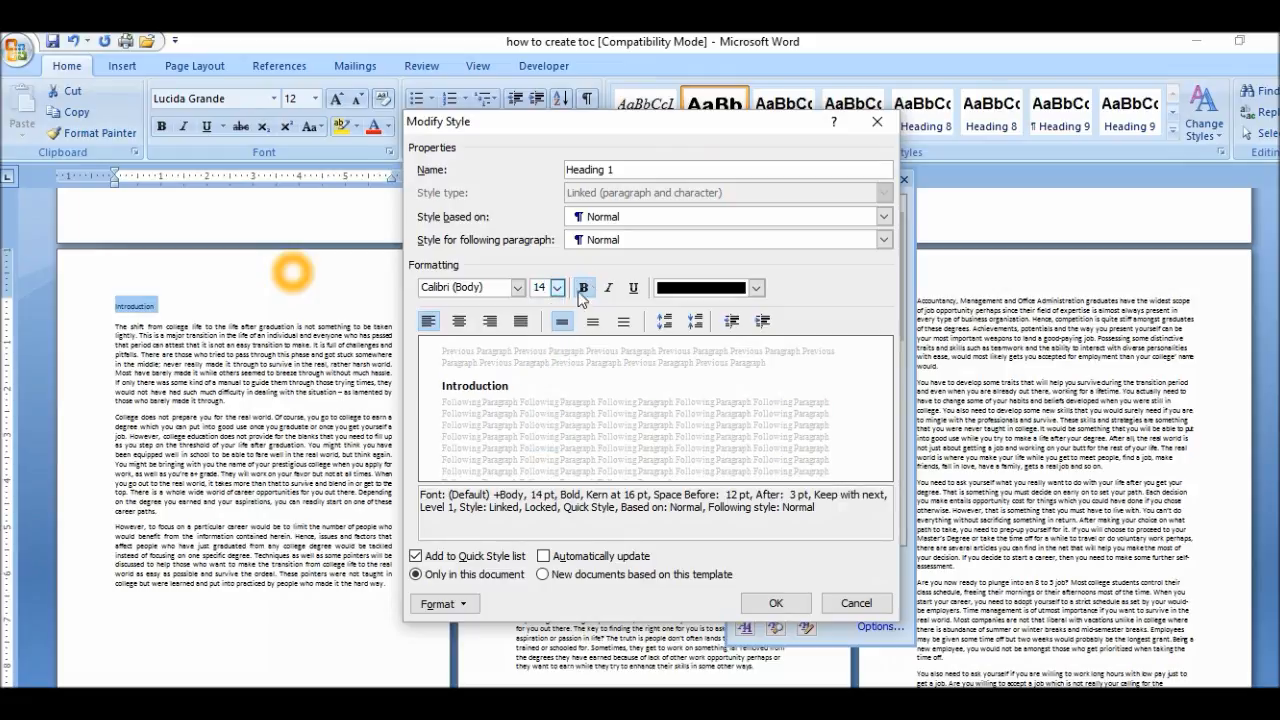
Step: Set the Heading 1 style's font color to the dark blue Text 2 theme color and apply the style changes to the document
click(757, 288)
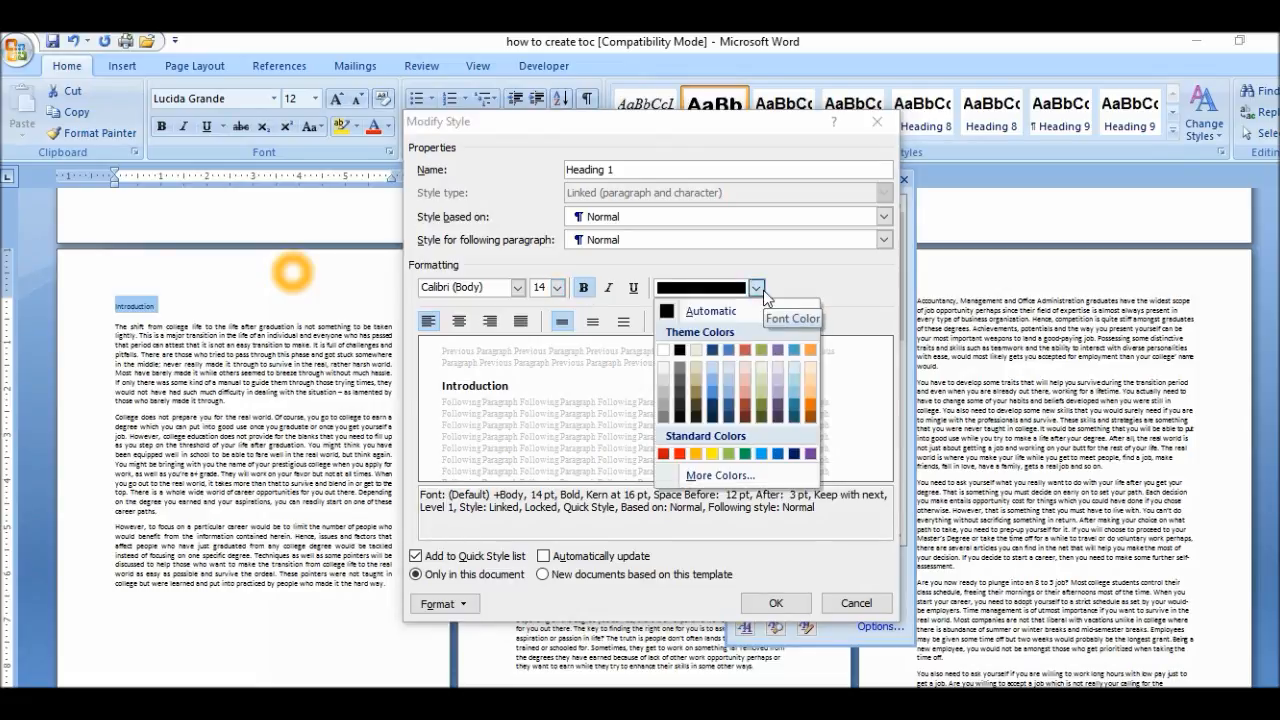
click(714, 405)
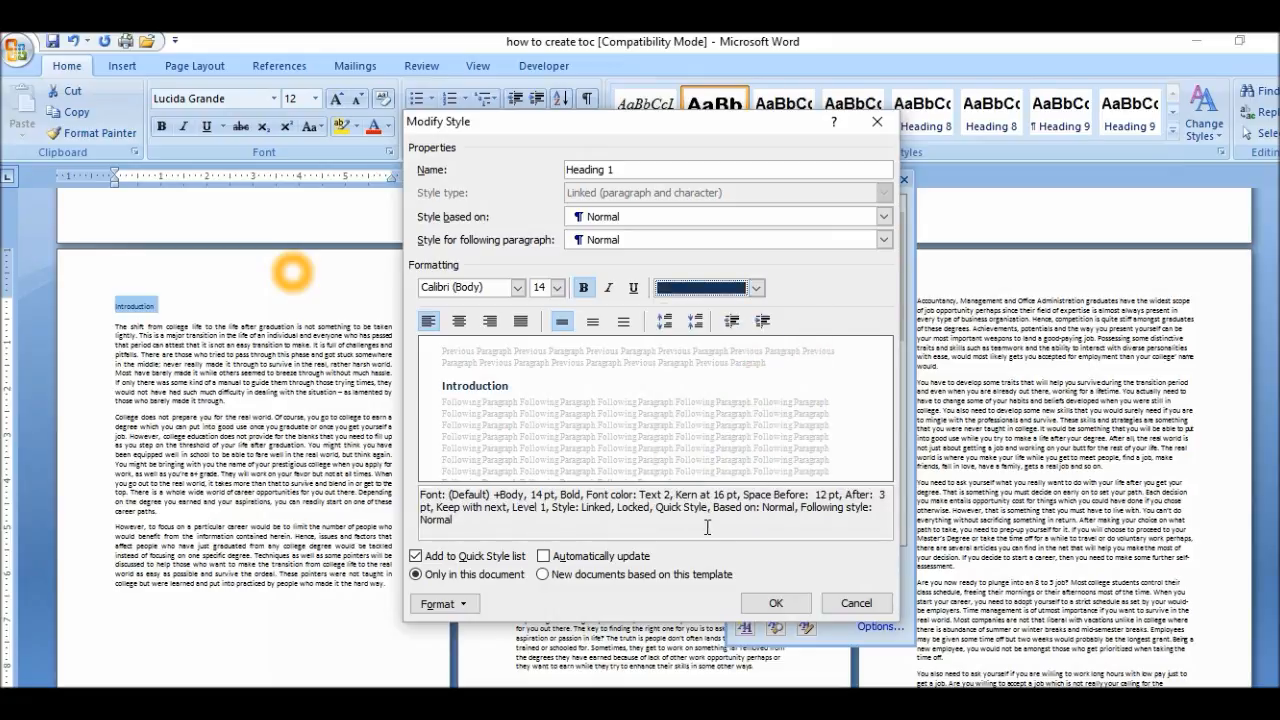
click(775, 603)
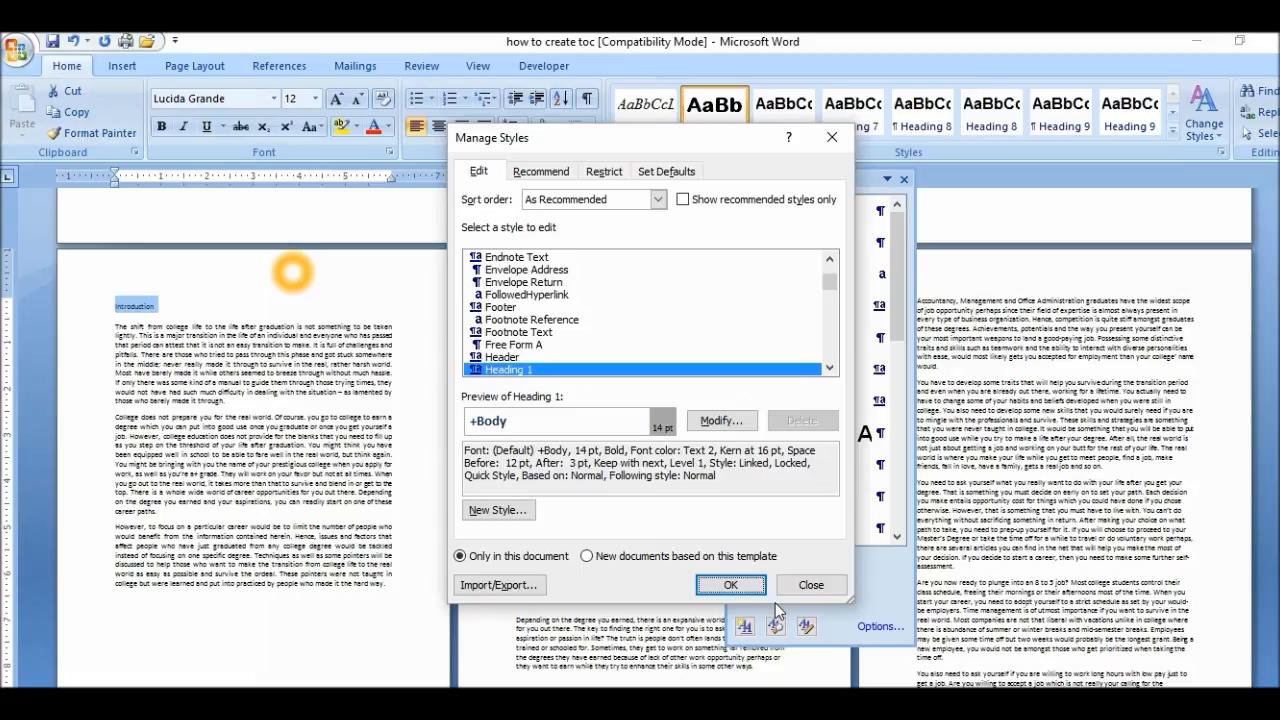
click(728, 422)
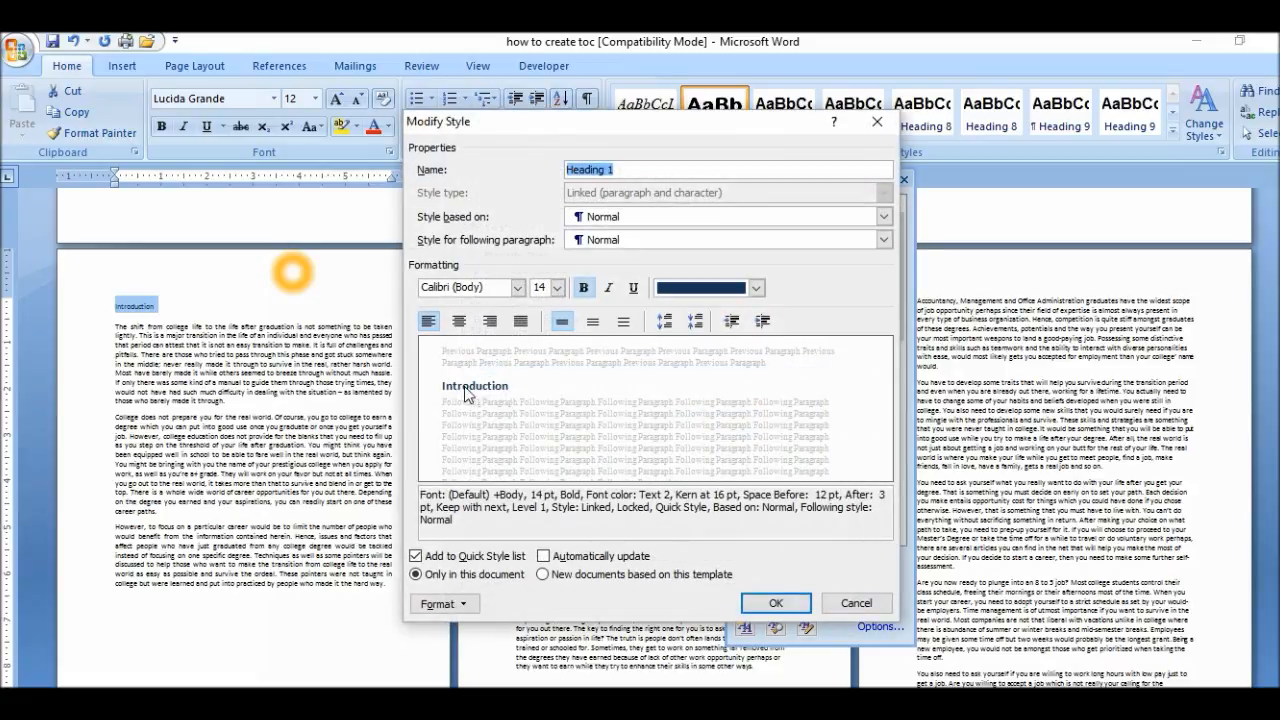
click(776, 600)
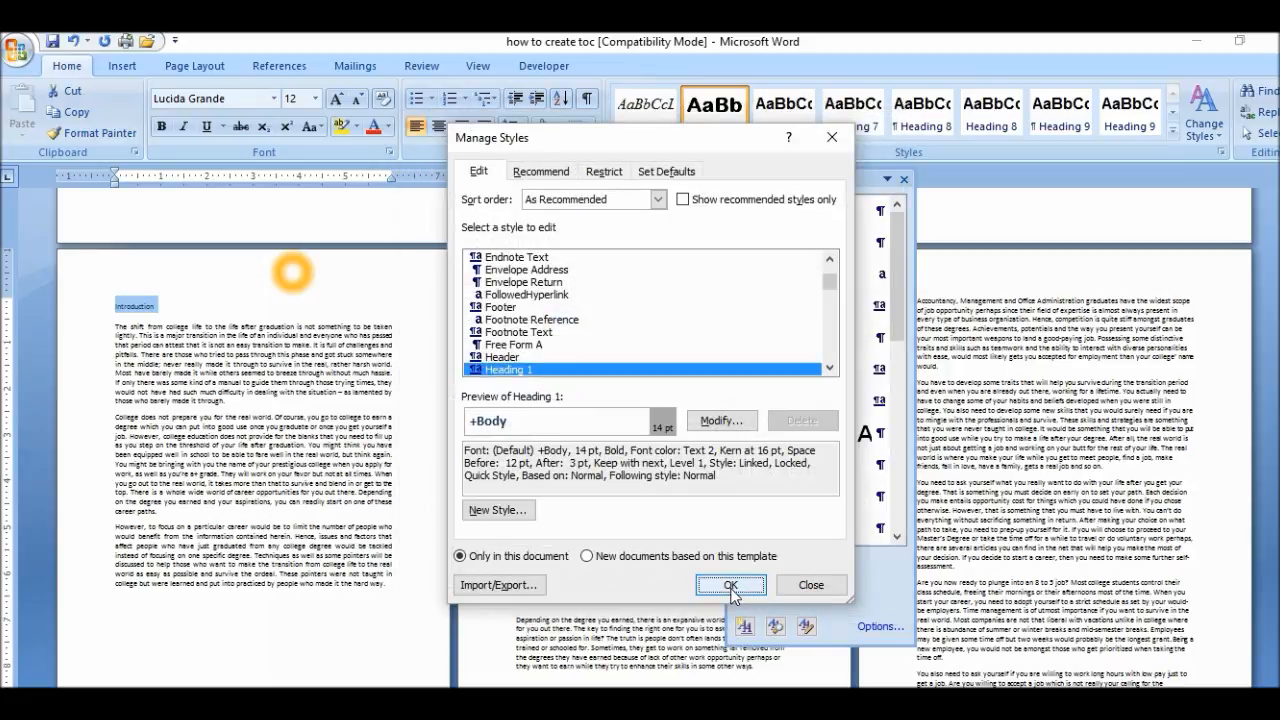
click(731, 588)
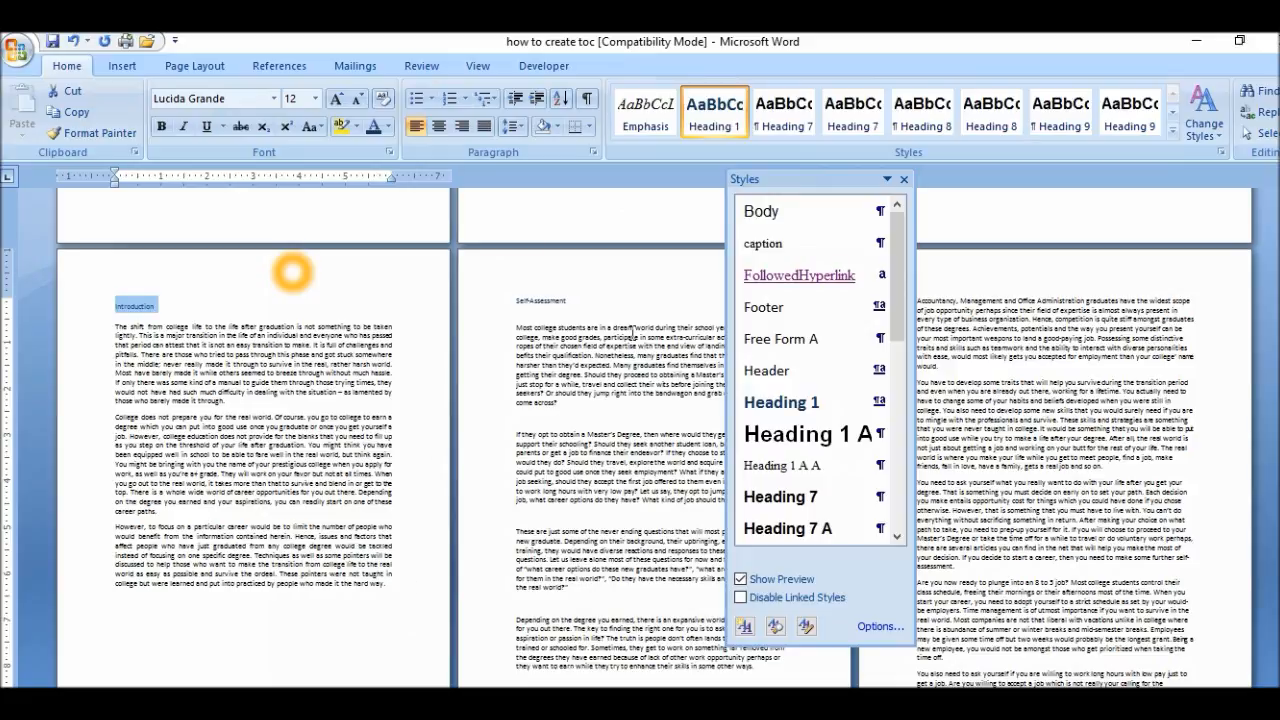
click(366, 390)
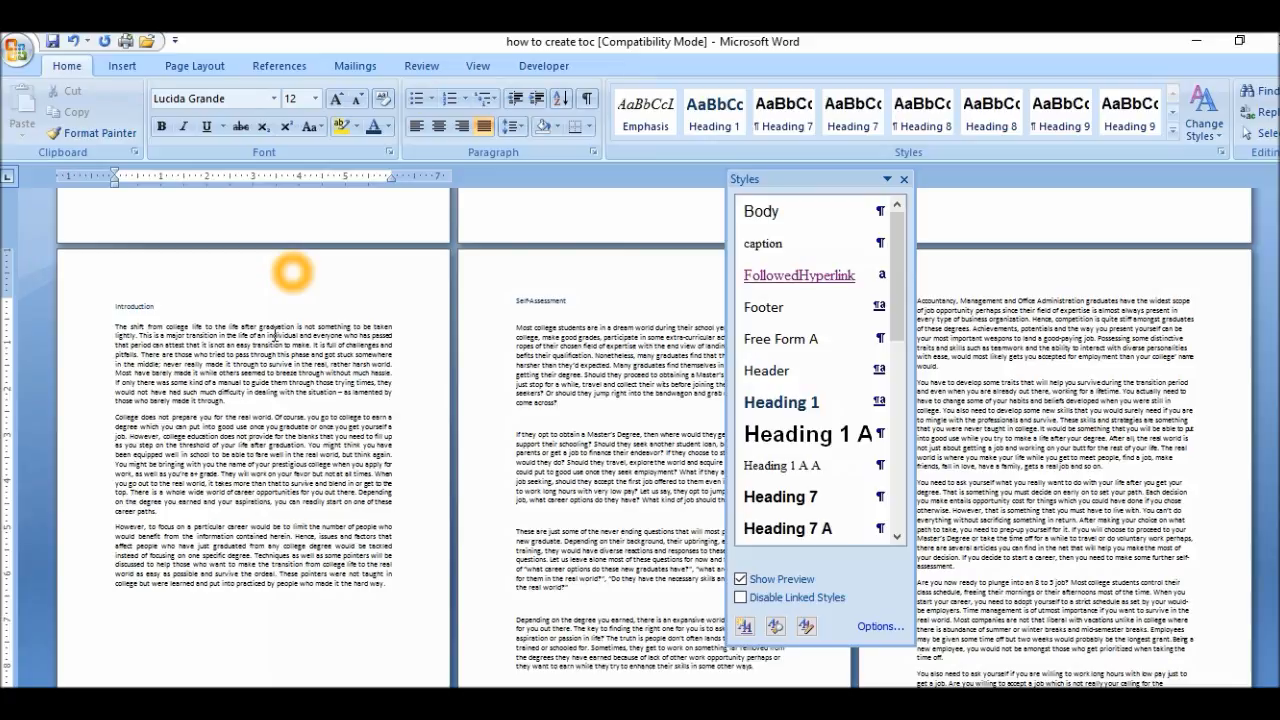
Step: Close the Styles pane and apply the Heading 1 style to the "Introduction" chapter title
click(904, 180)
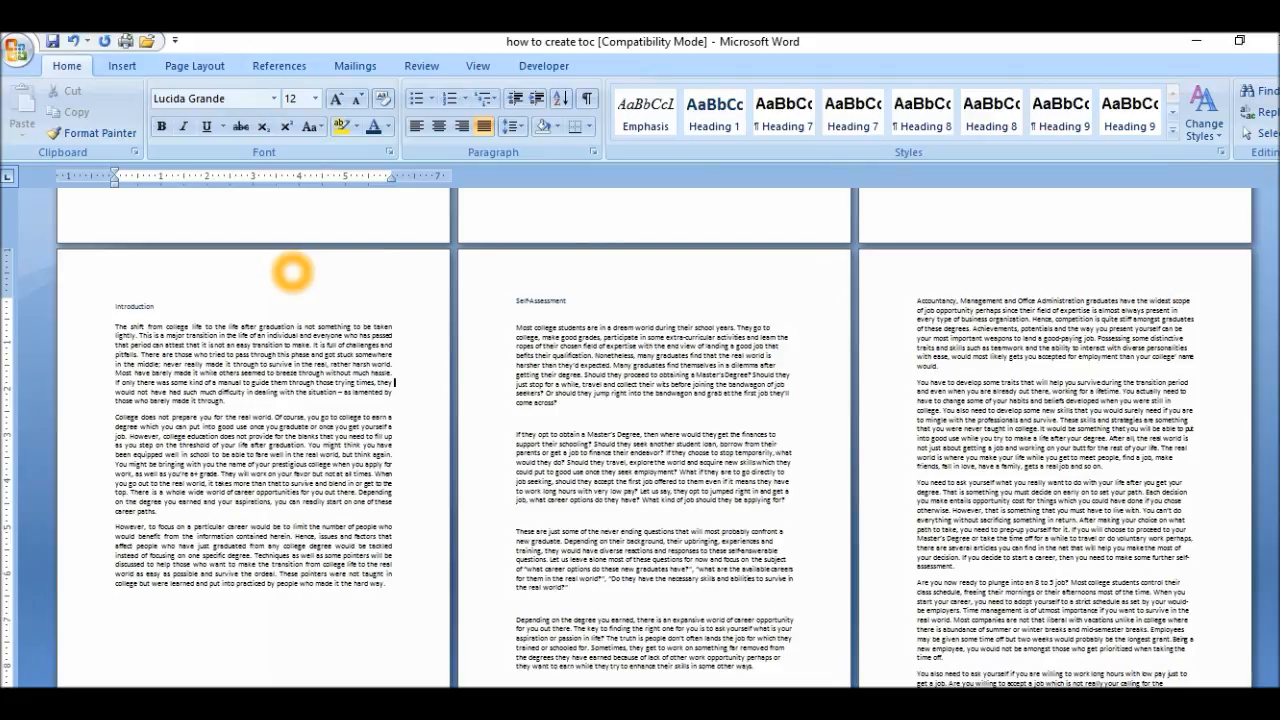
scroll(292, 271, up, 2)
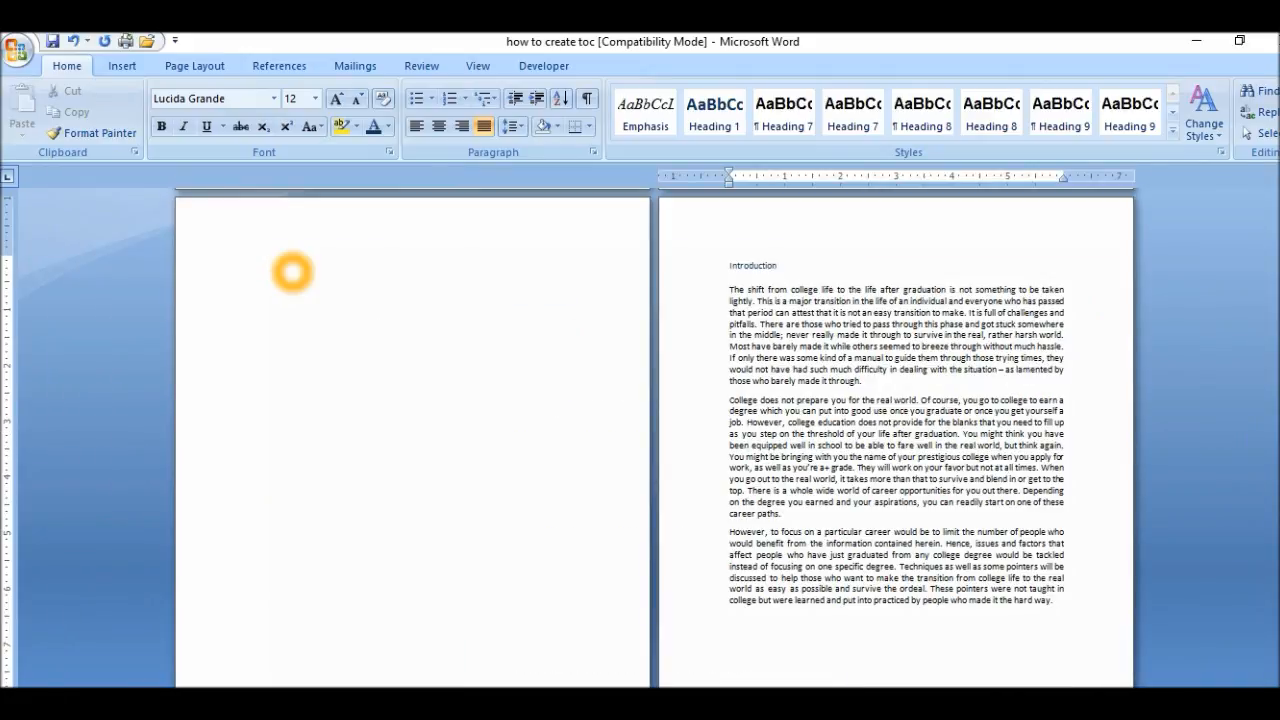
scroll(292, 271, up, 3)
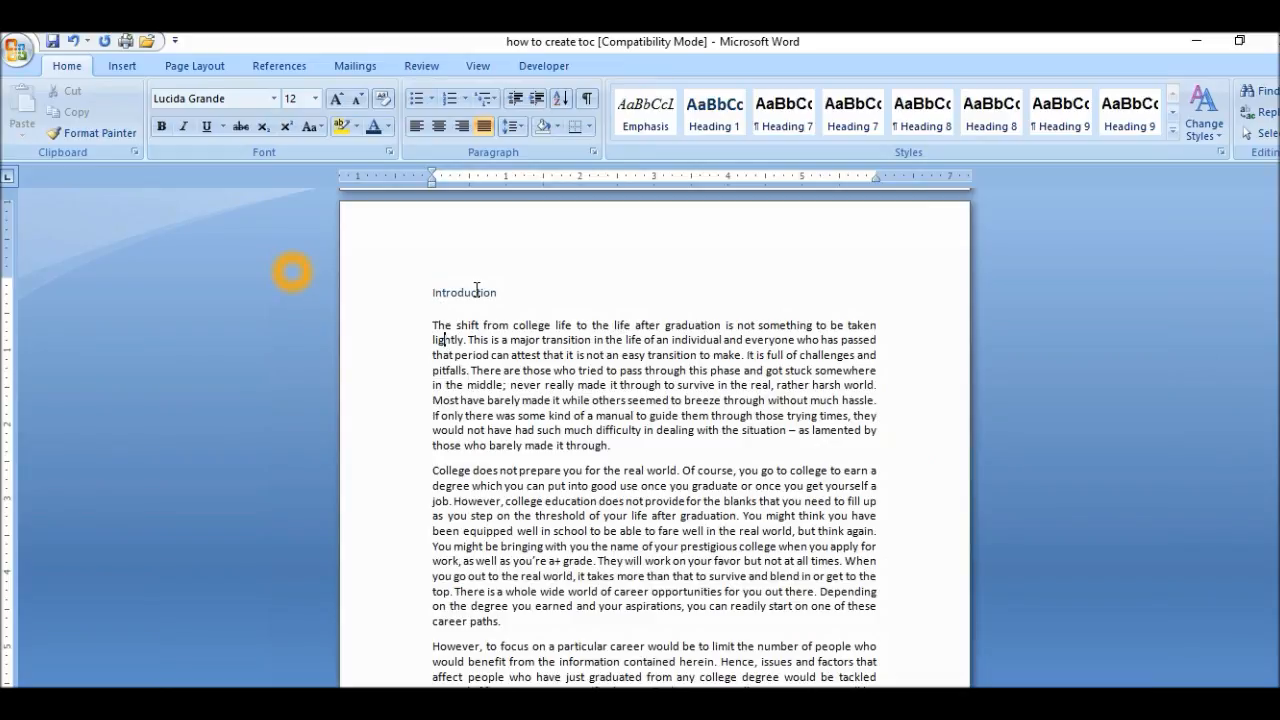
click(707, 116)
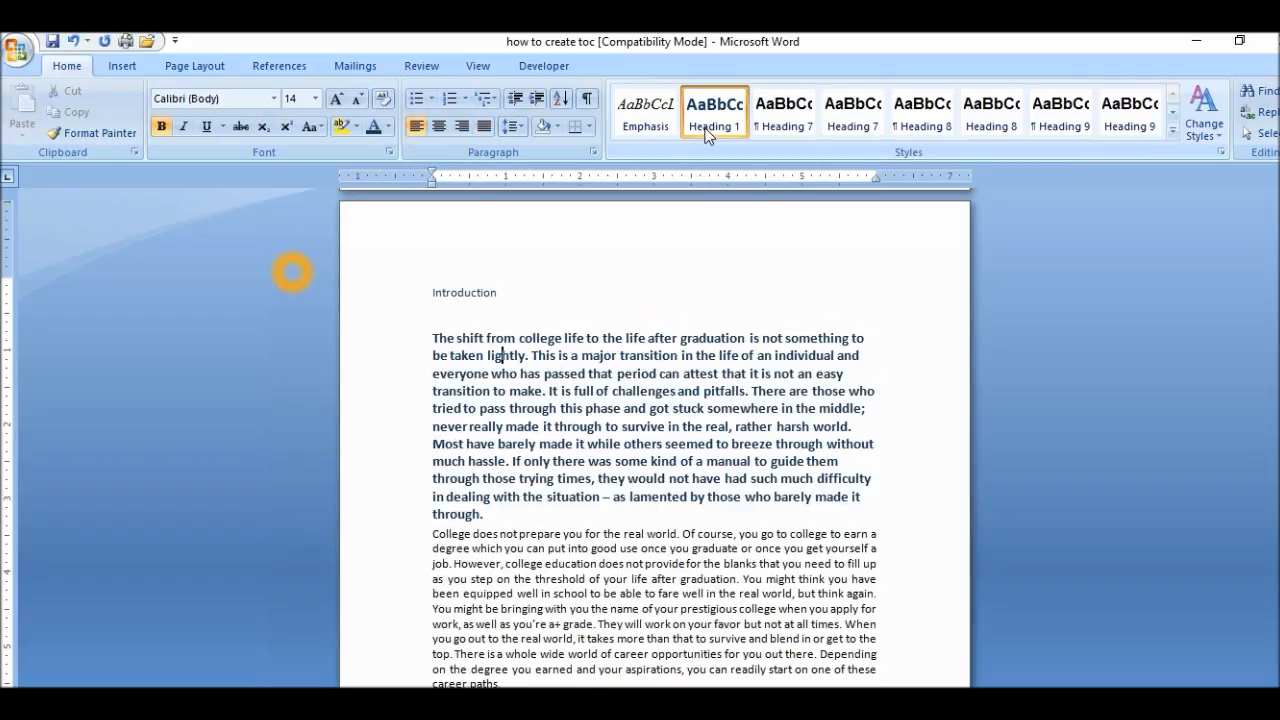
click(73, 41)
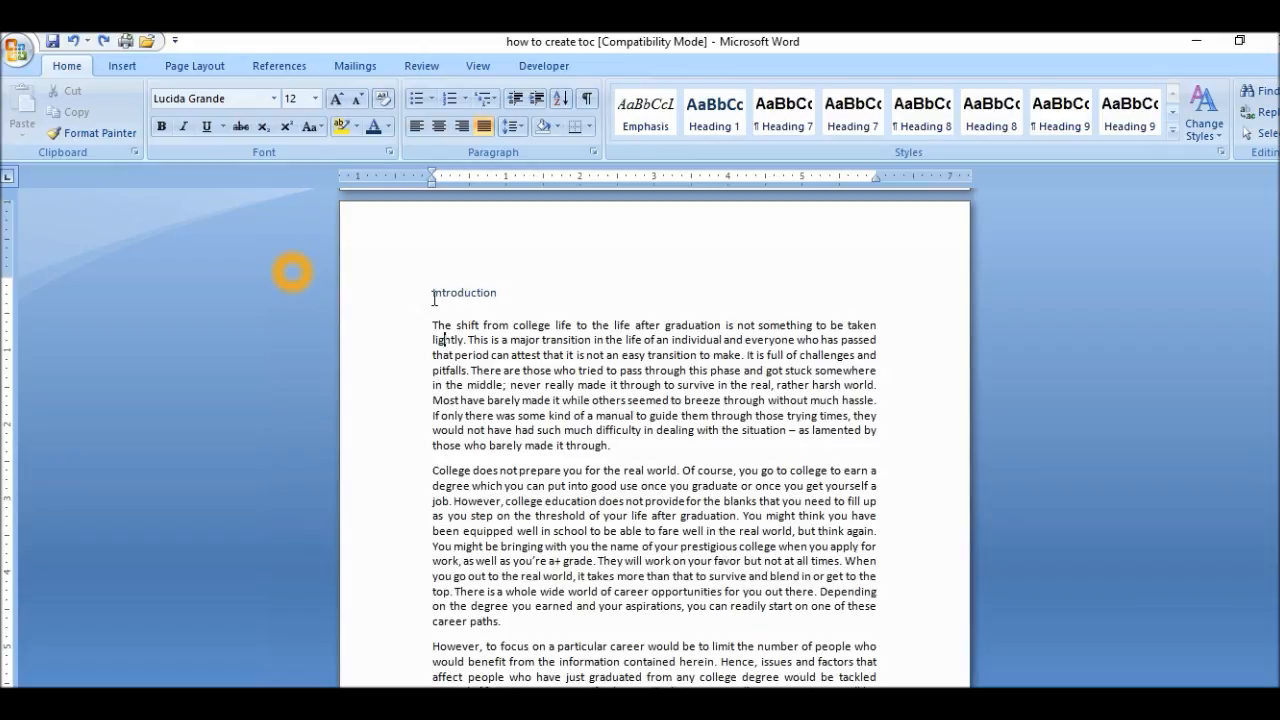
drag(428, 296, 501, 295)
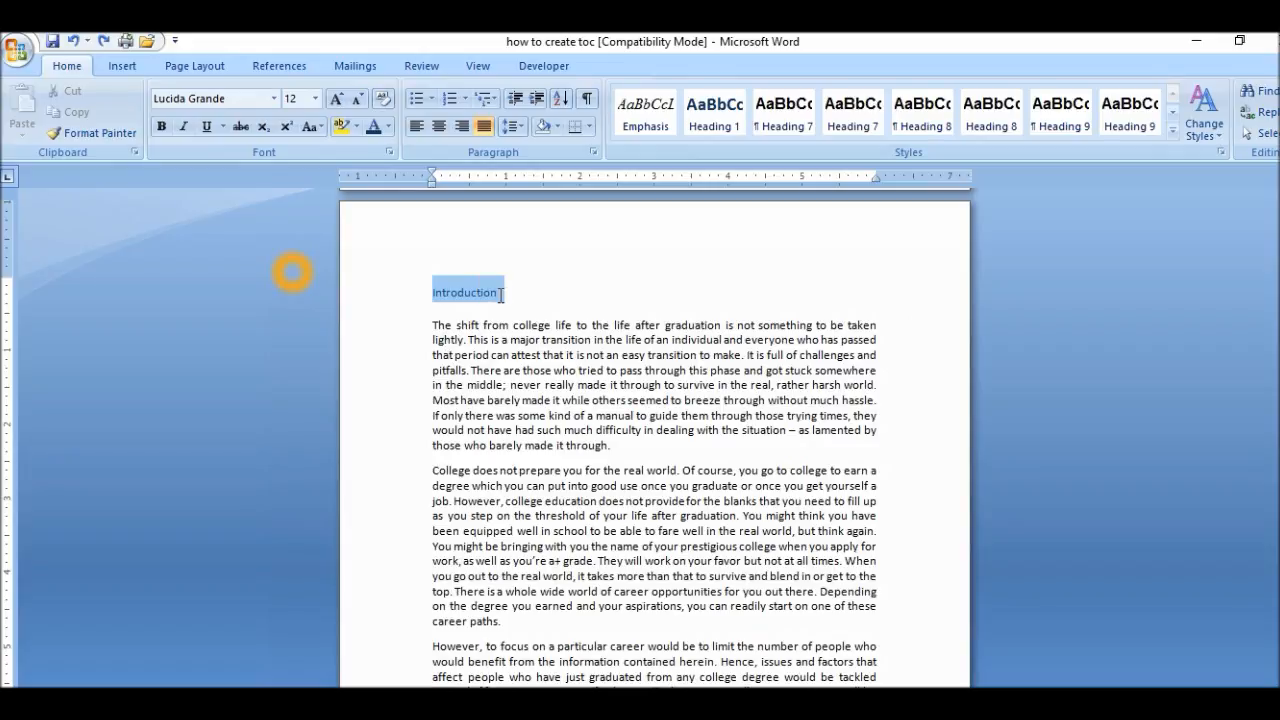
click(727, 124)
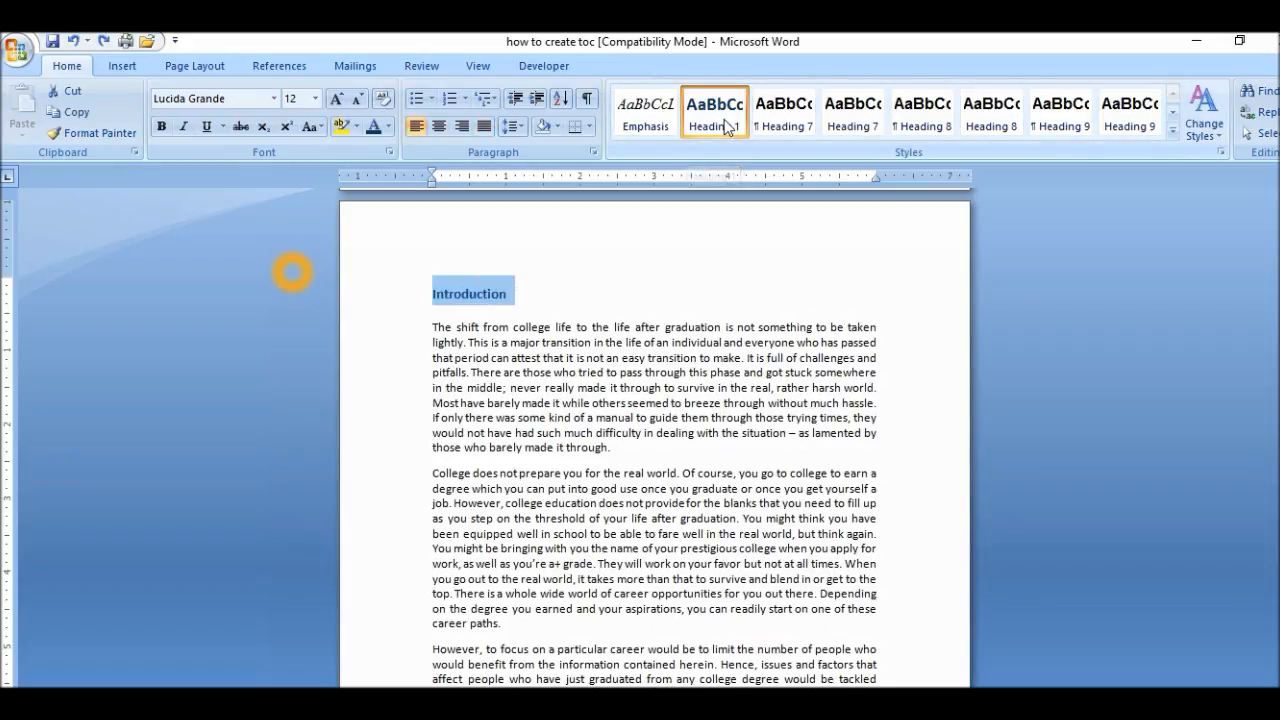
click(721, 127)
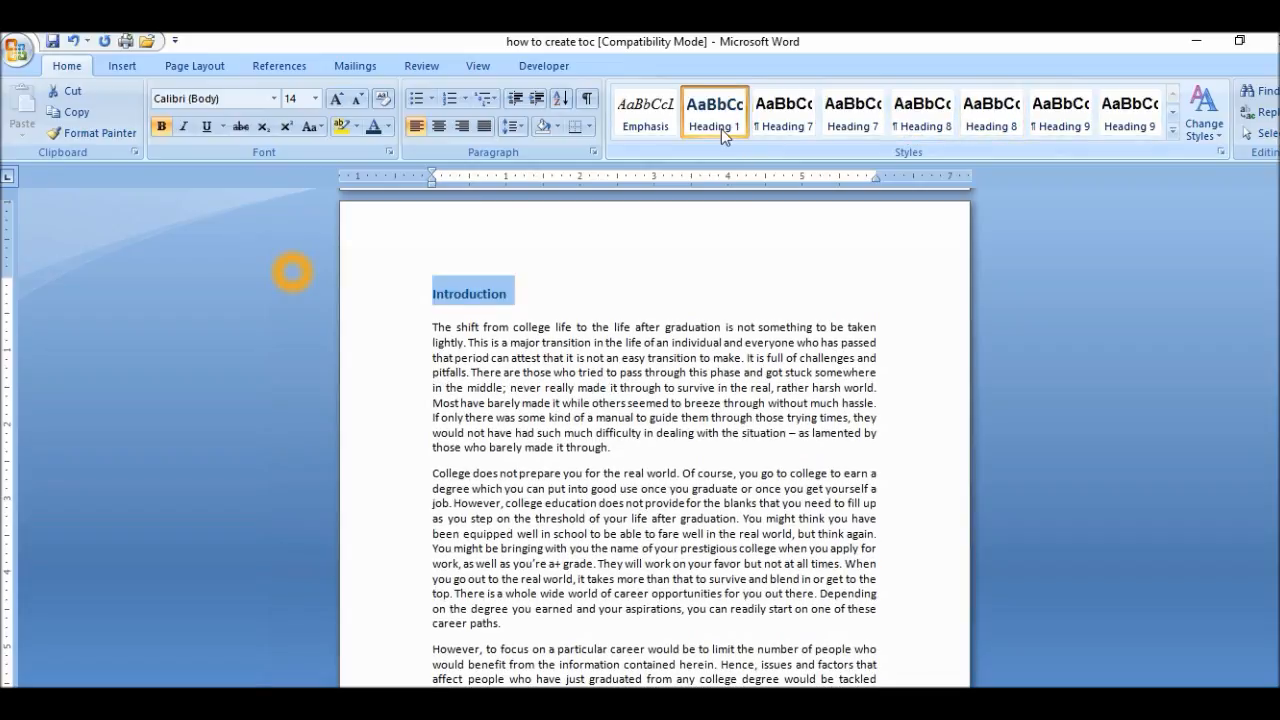
click(744, 249)
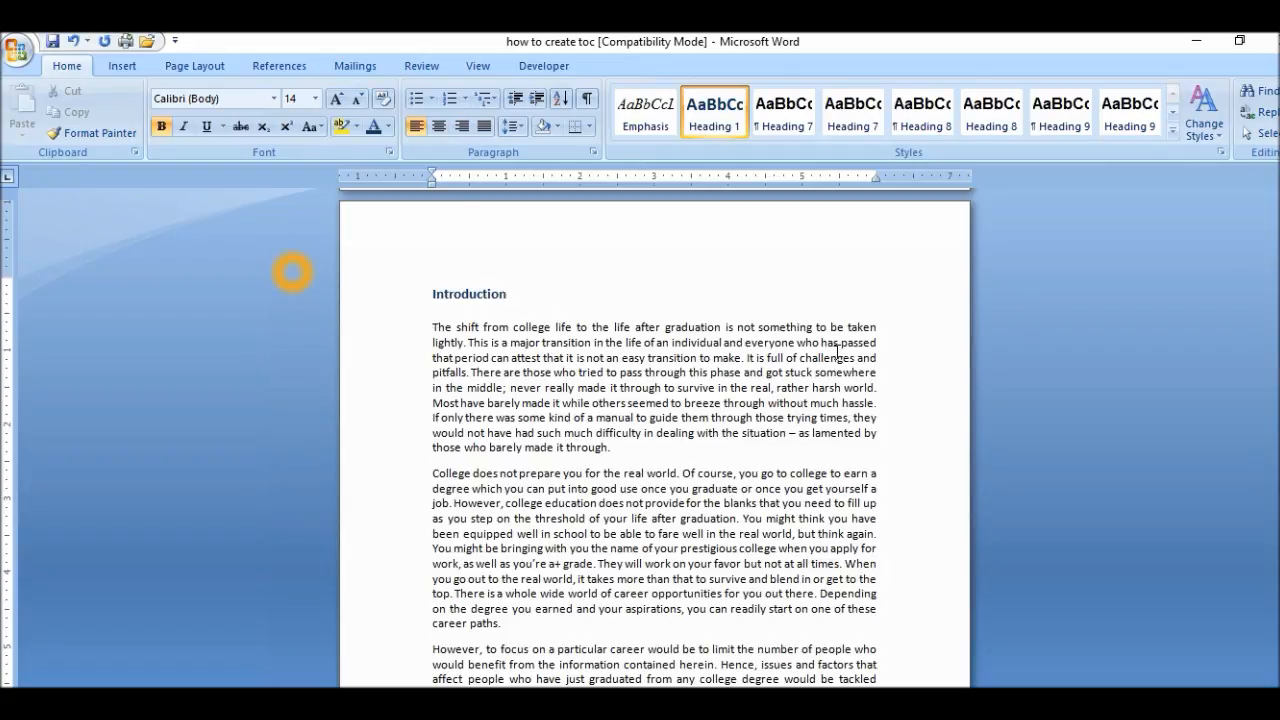
Step: Apply the Normal style to the first body paragraph below the "Introduction" title
click(1174, 115)
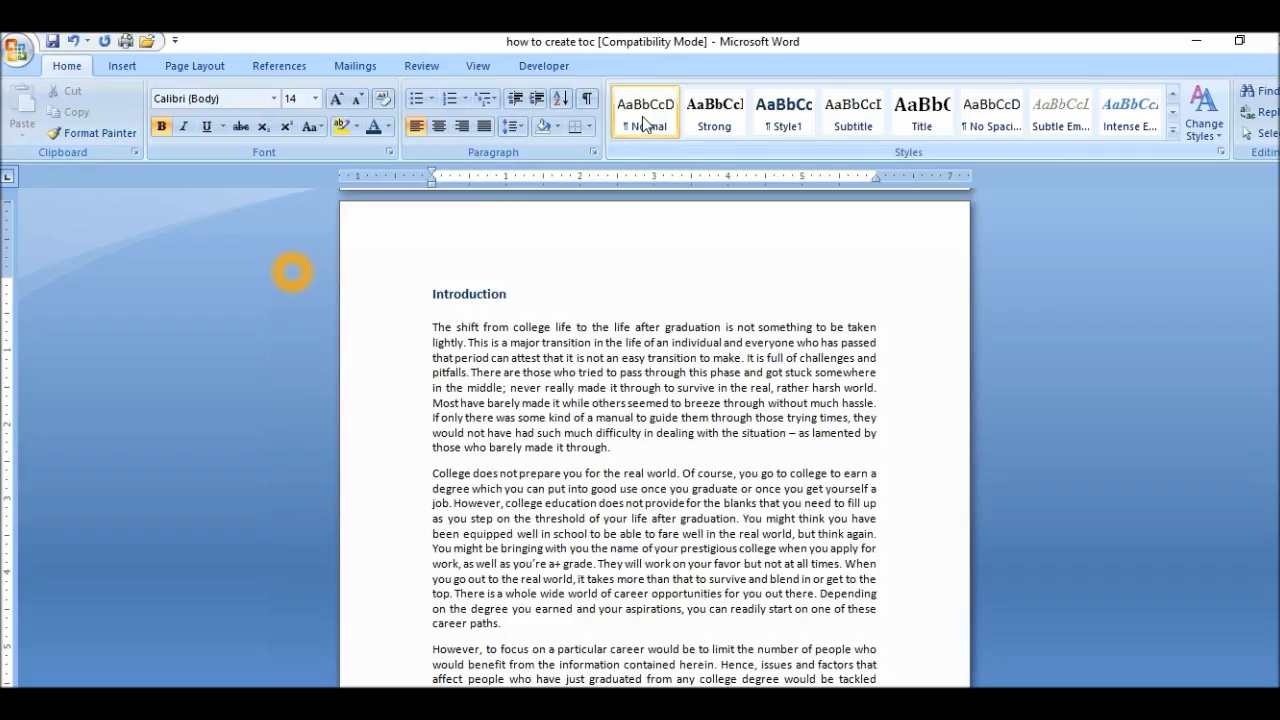
click(592, 358)
click(428, 326)
click(650, 112)
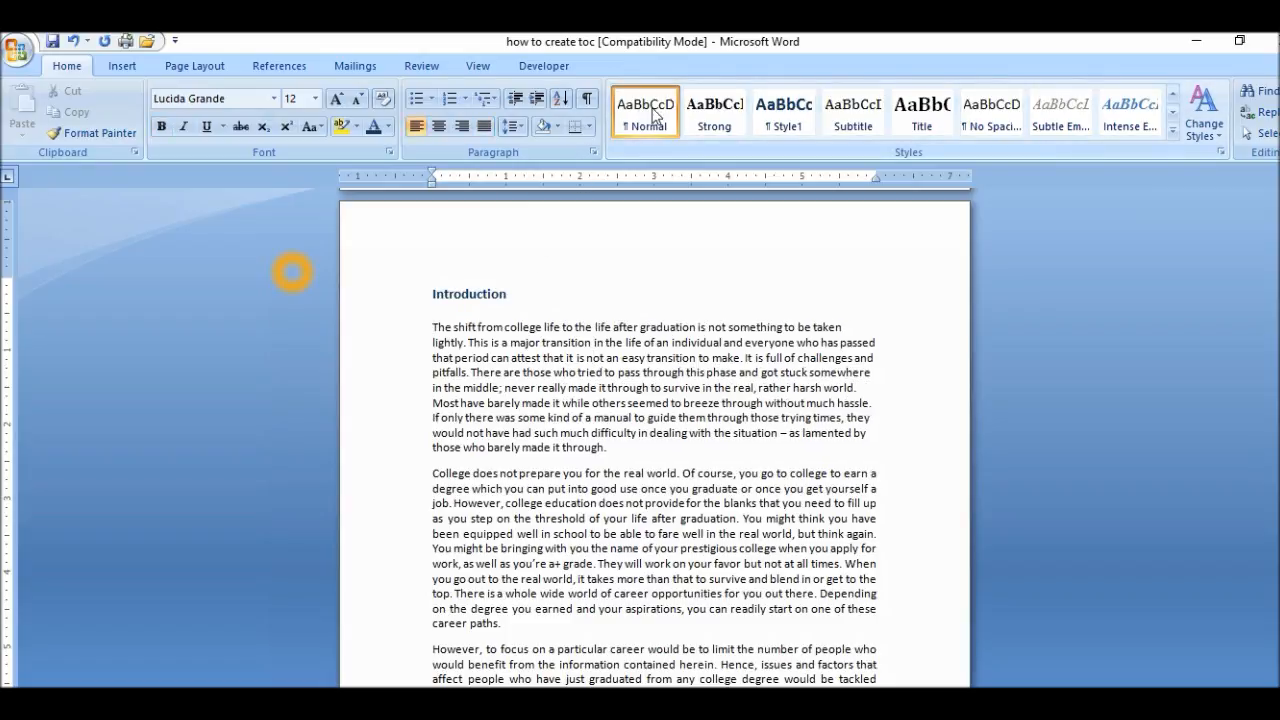
Step: Modify the Normal style through Manage Styles to use the Calibri (Body) font with justified alignment
click(1220, 151)
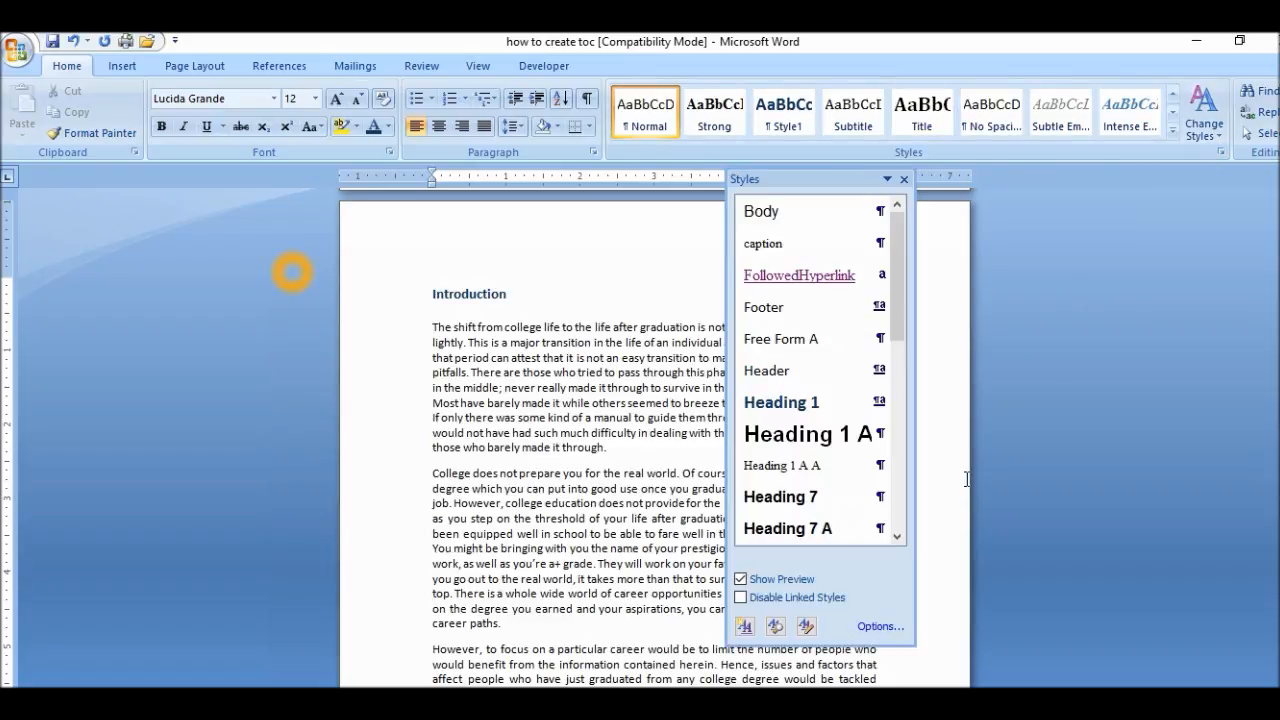
click(806, 627)
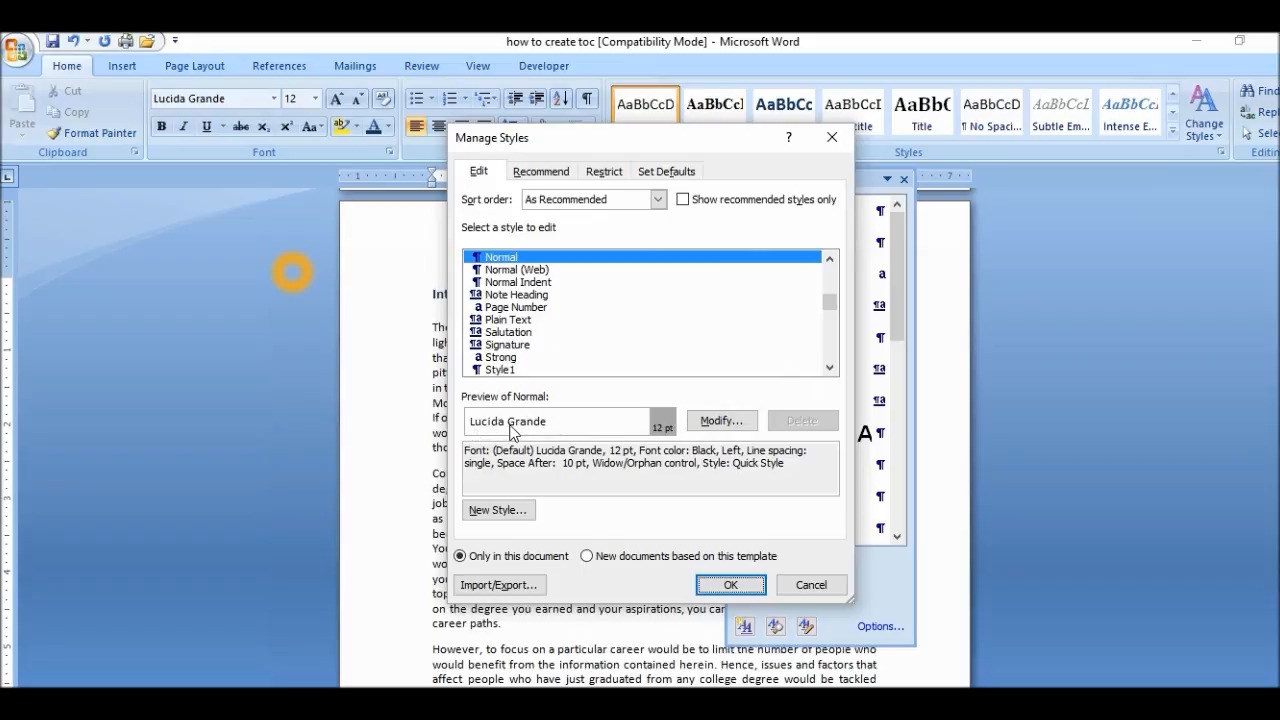
click(722, 421)
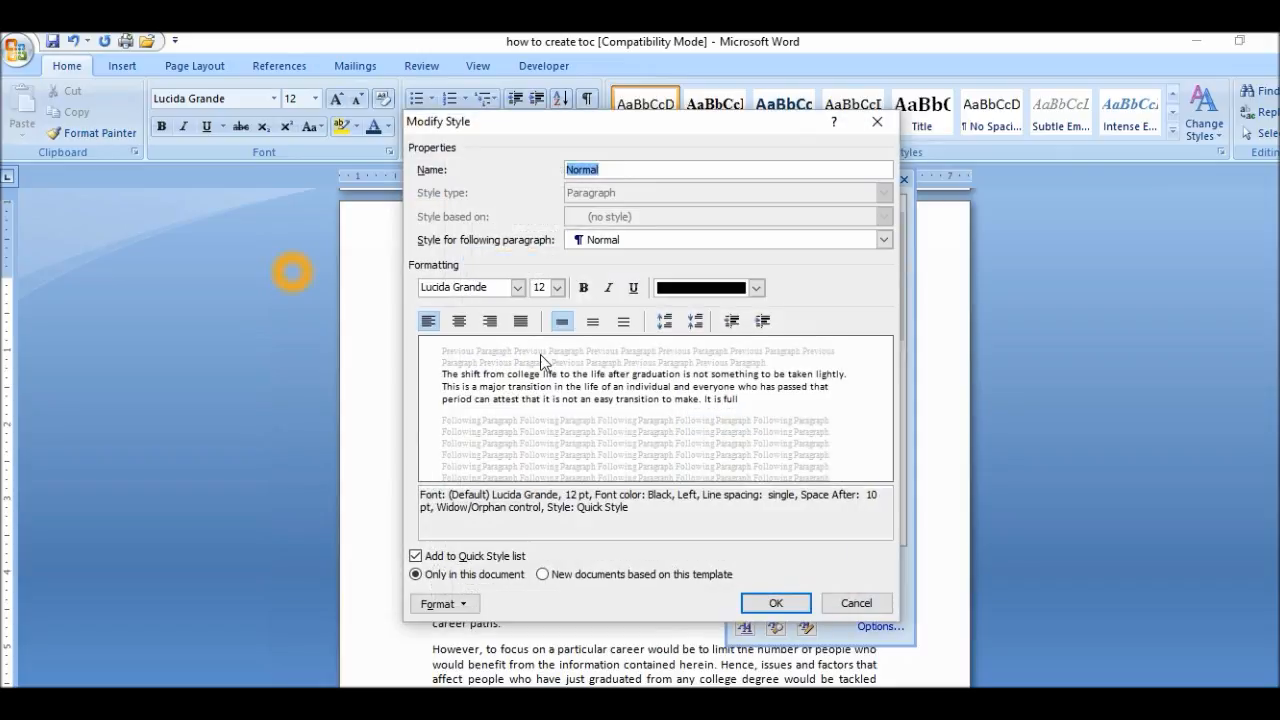
click(518, 288)
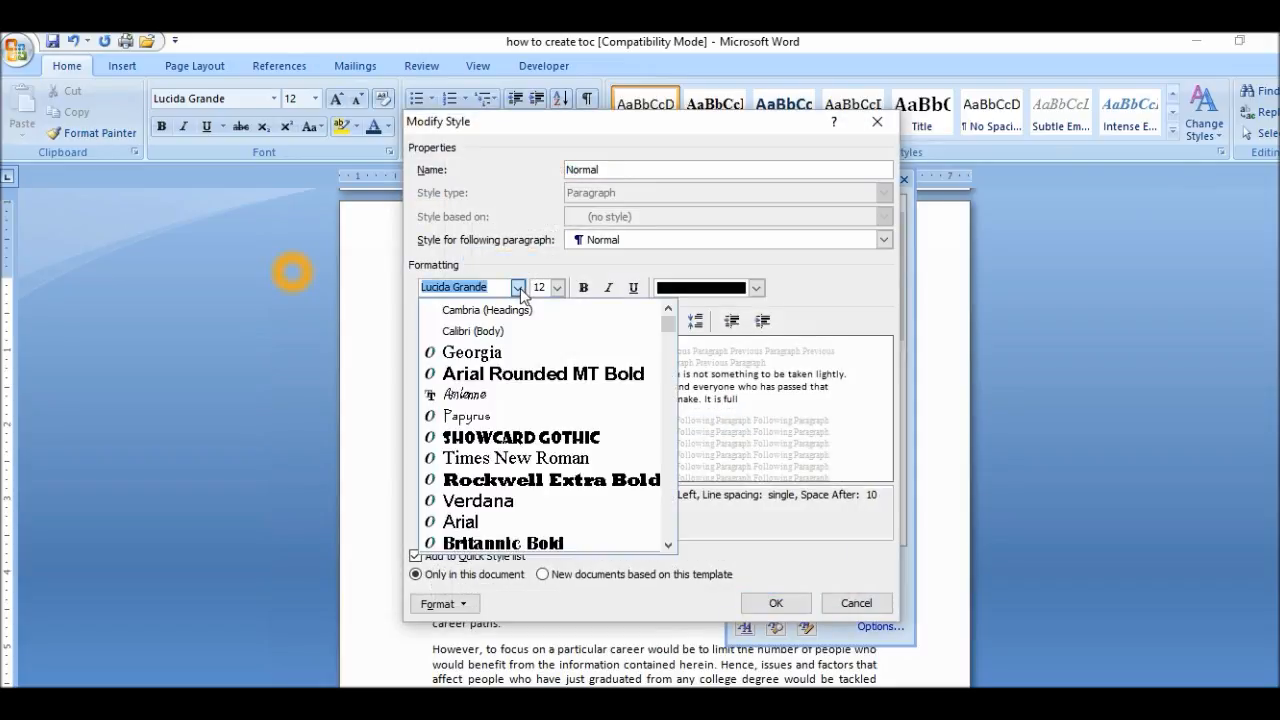
click(505, 330)
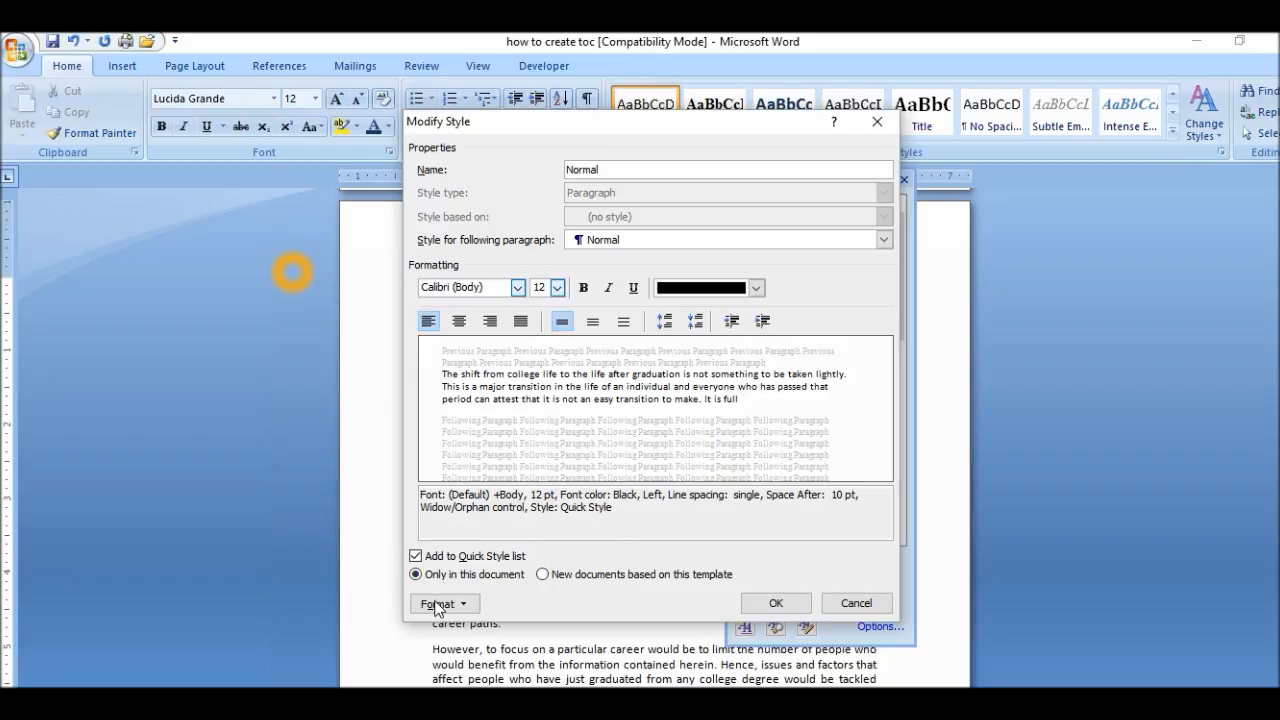
click(520, 321)
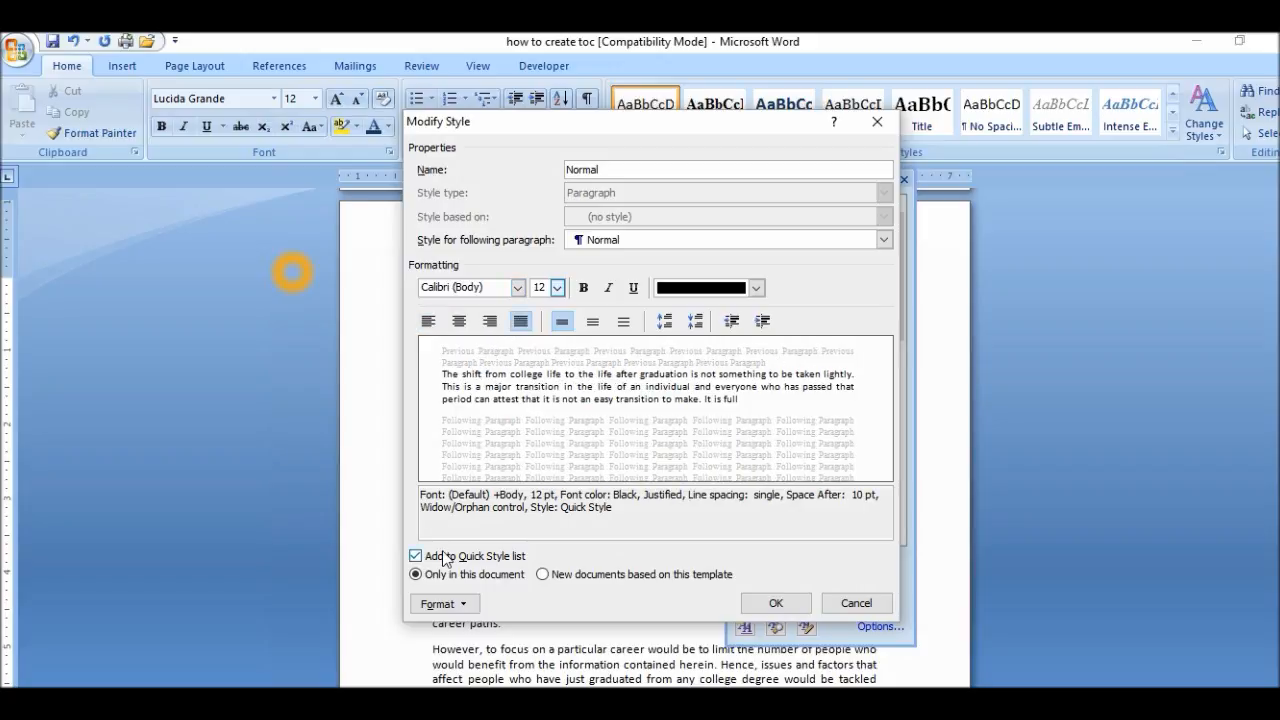
Step: Set the Normal style's line spacing to At least 12 pt with 0 pt after paragraphs, and apply the style changes
click(465, 607)
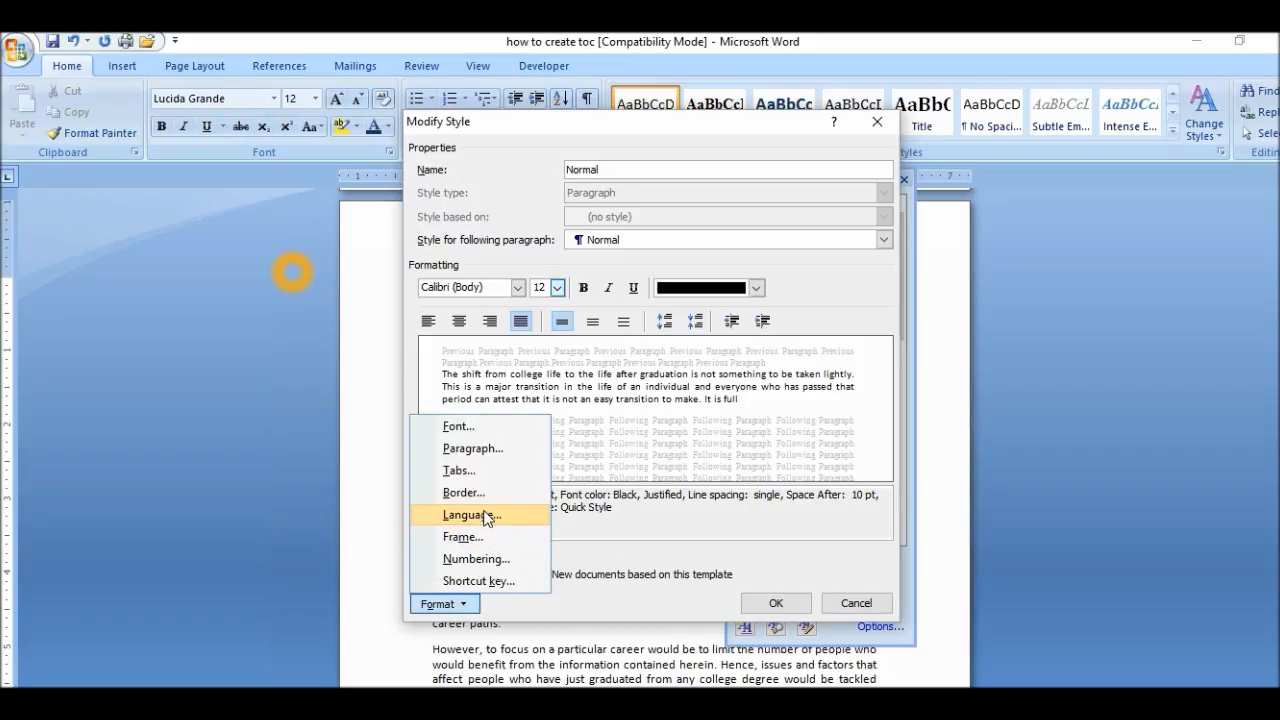
click(481, 450)
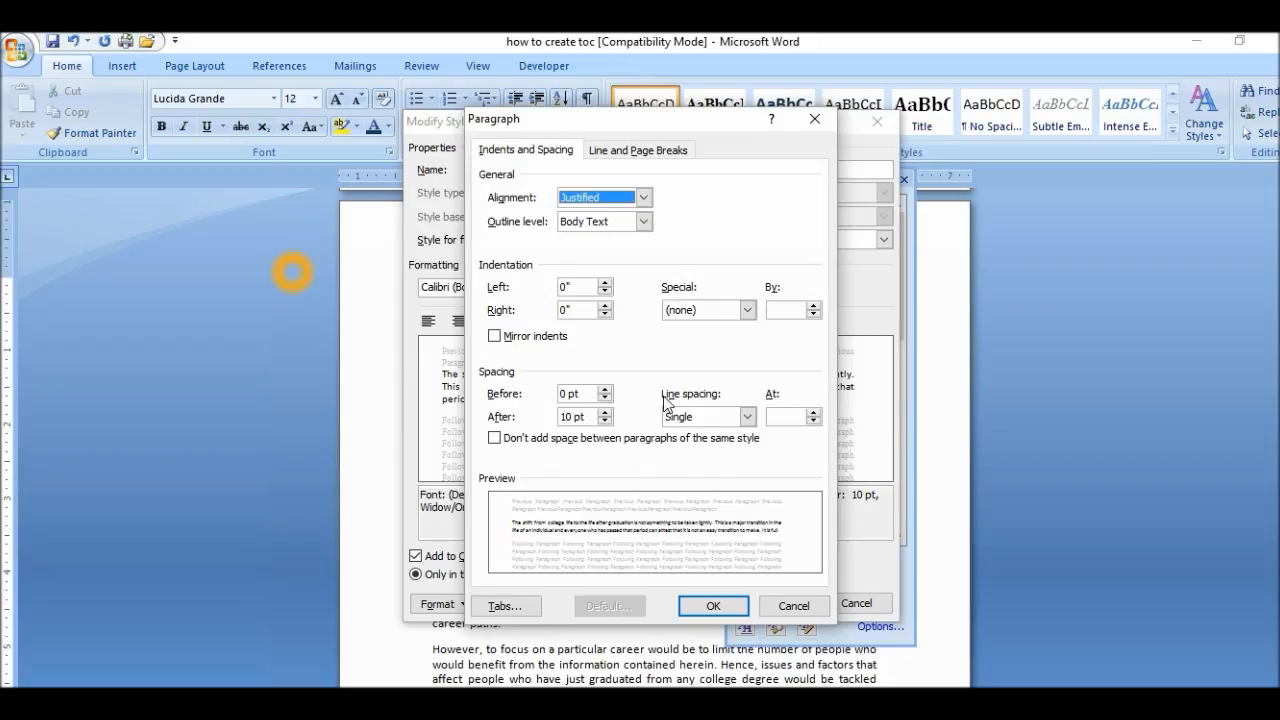
click(746, 417)
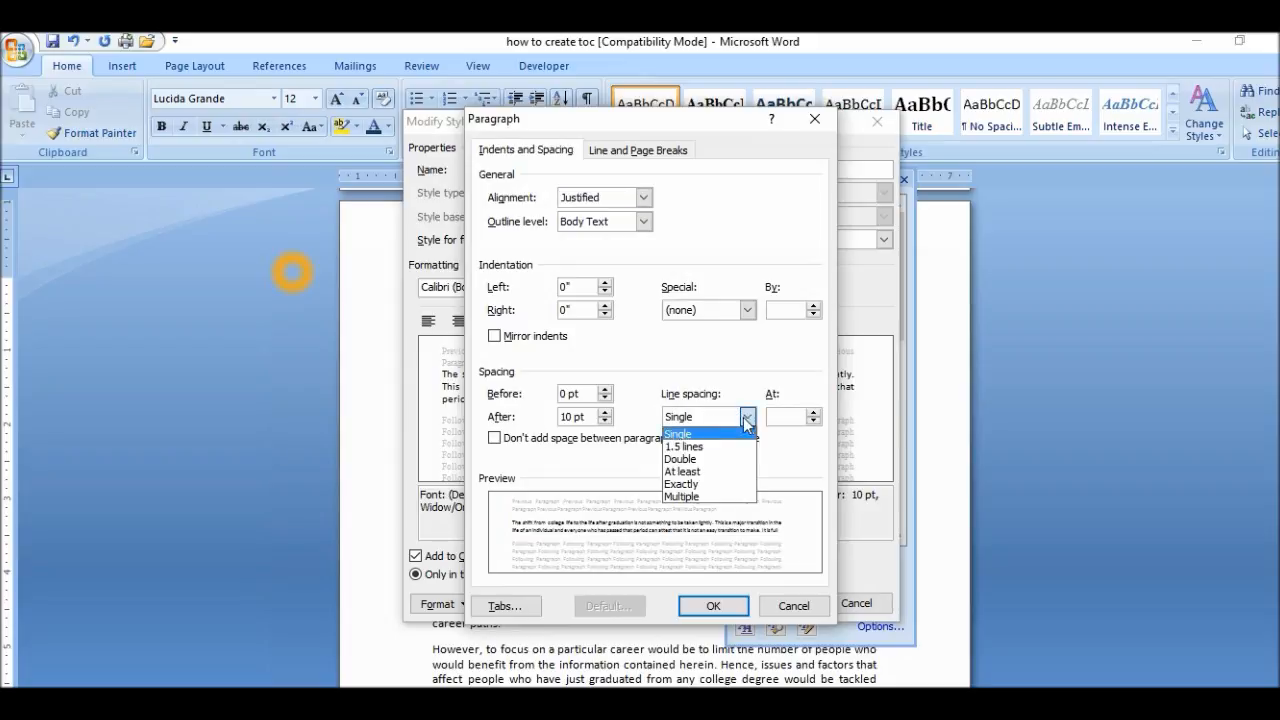
click(700, 471)
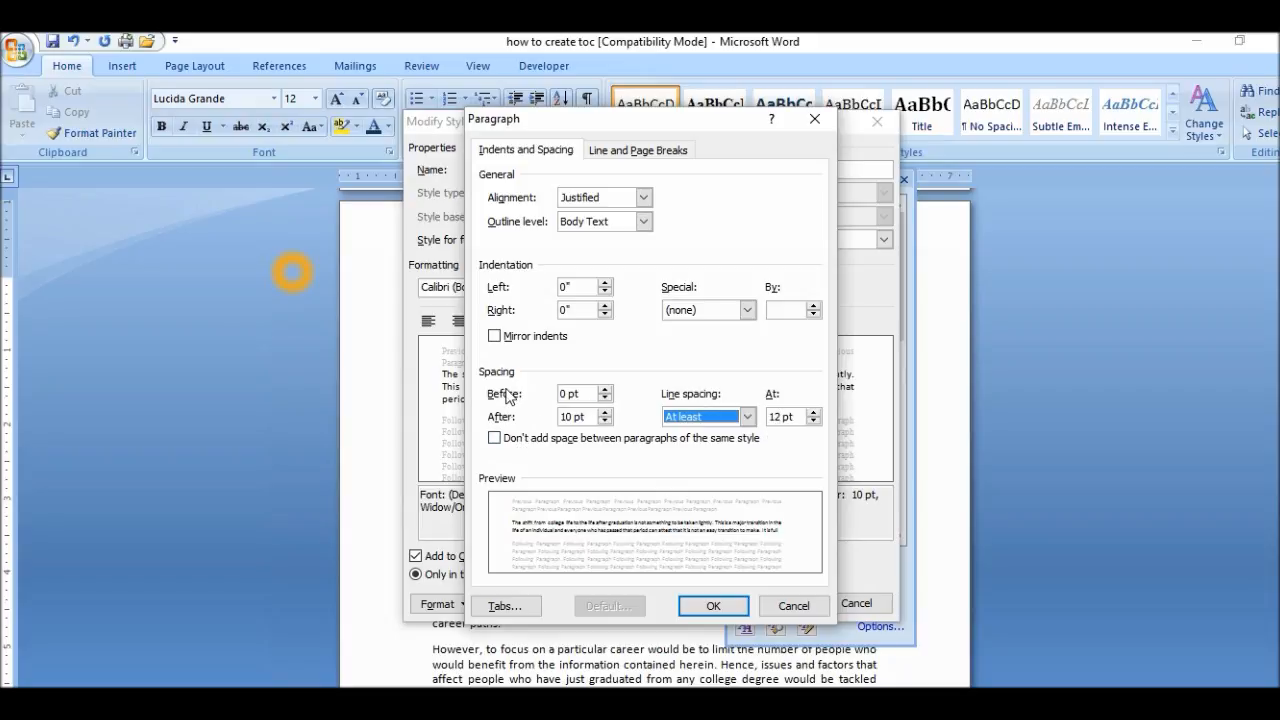
click(606, 422)
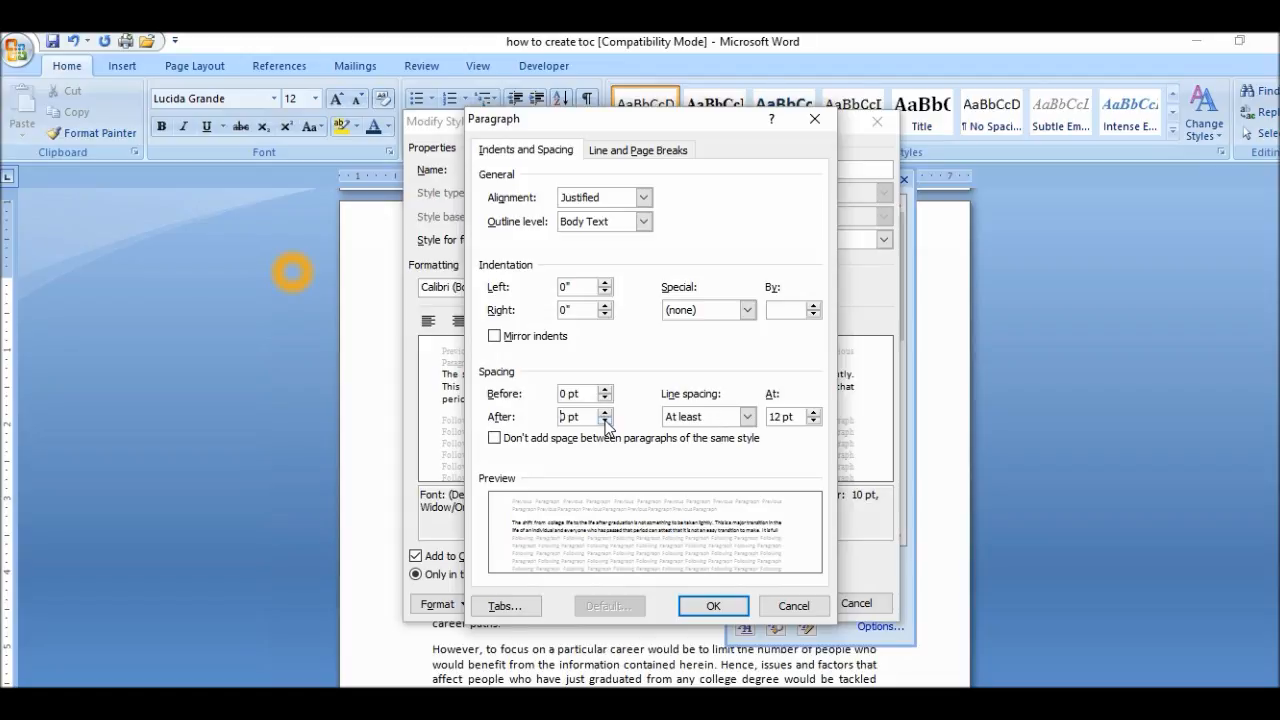
click(713, 606)
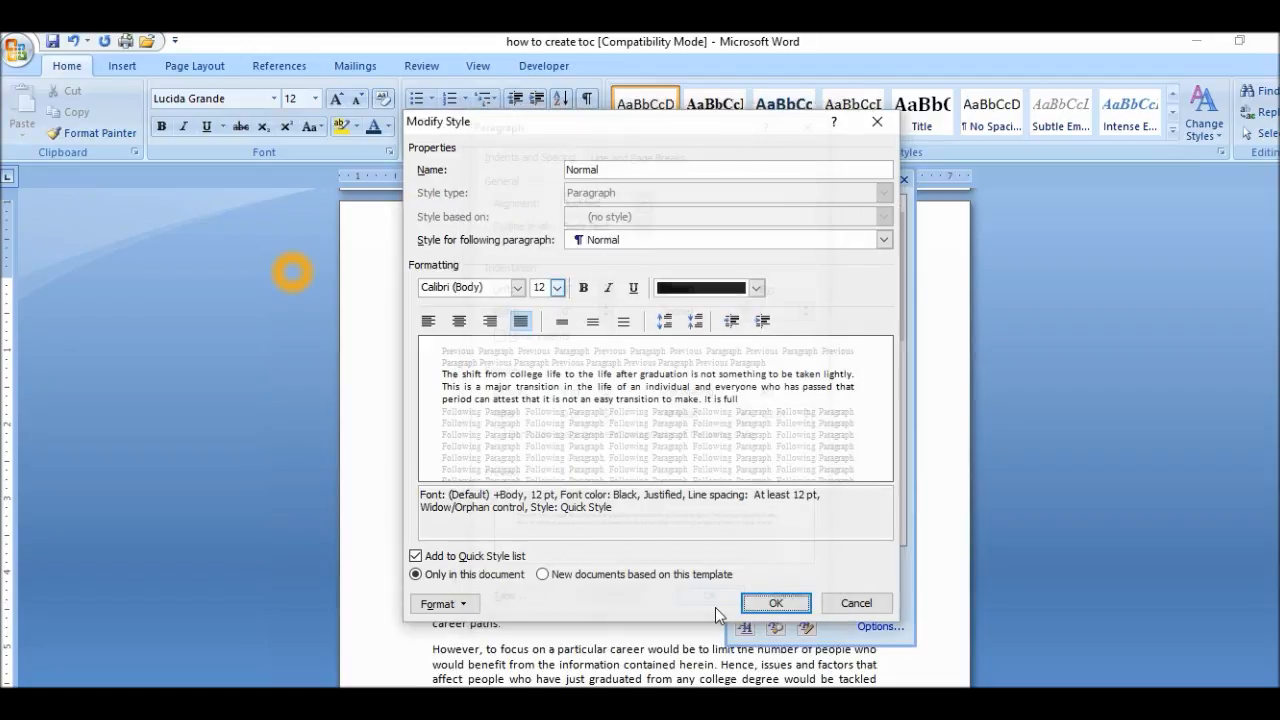
click(778, 604)
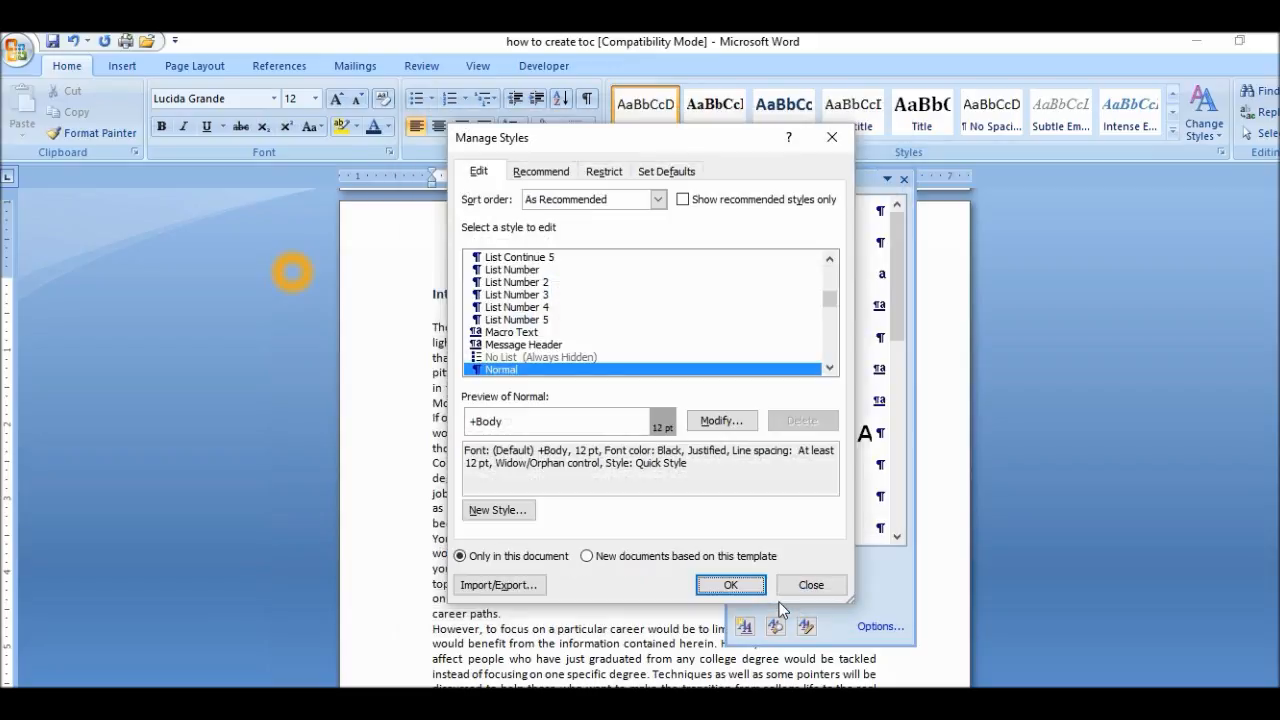
click(753, 591)
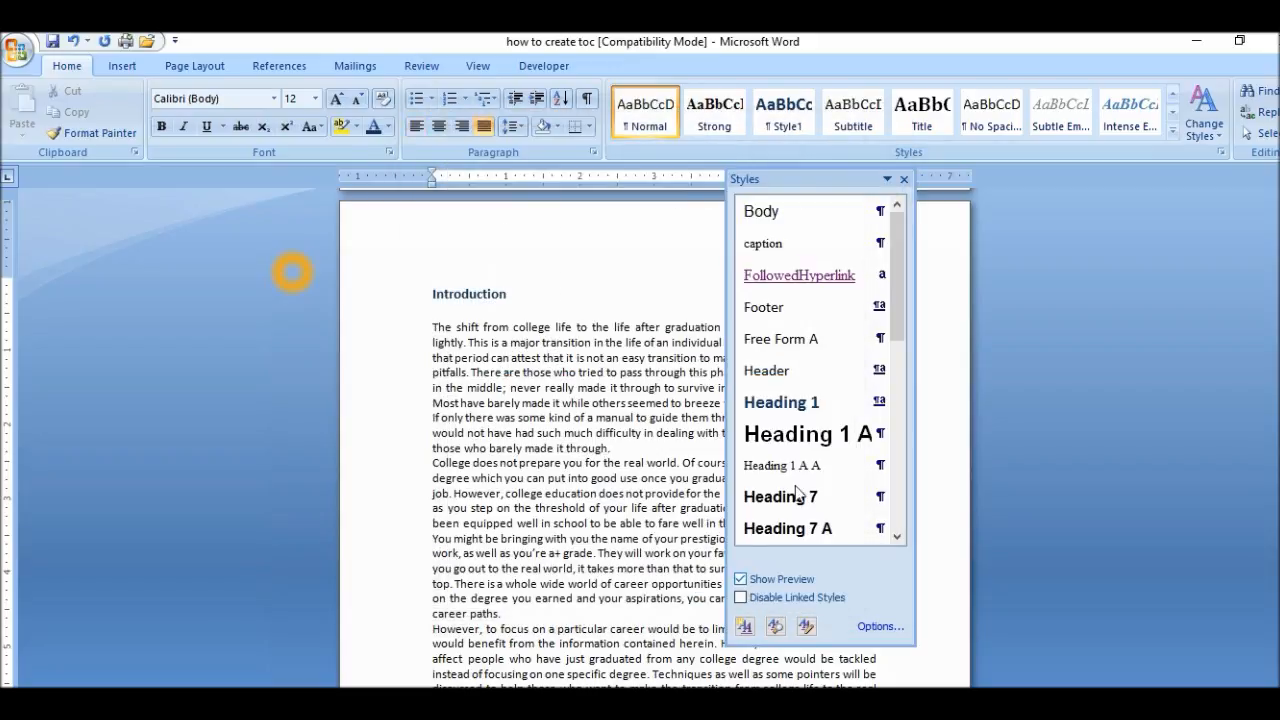
click(904, 179)
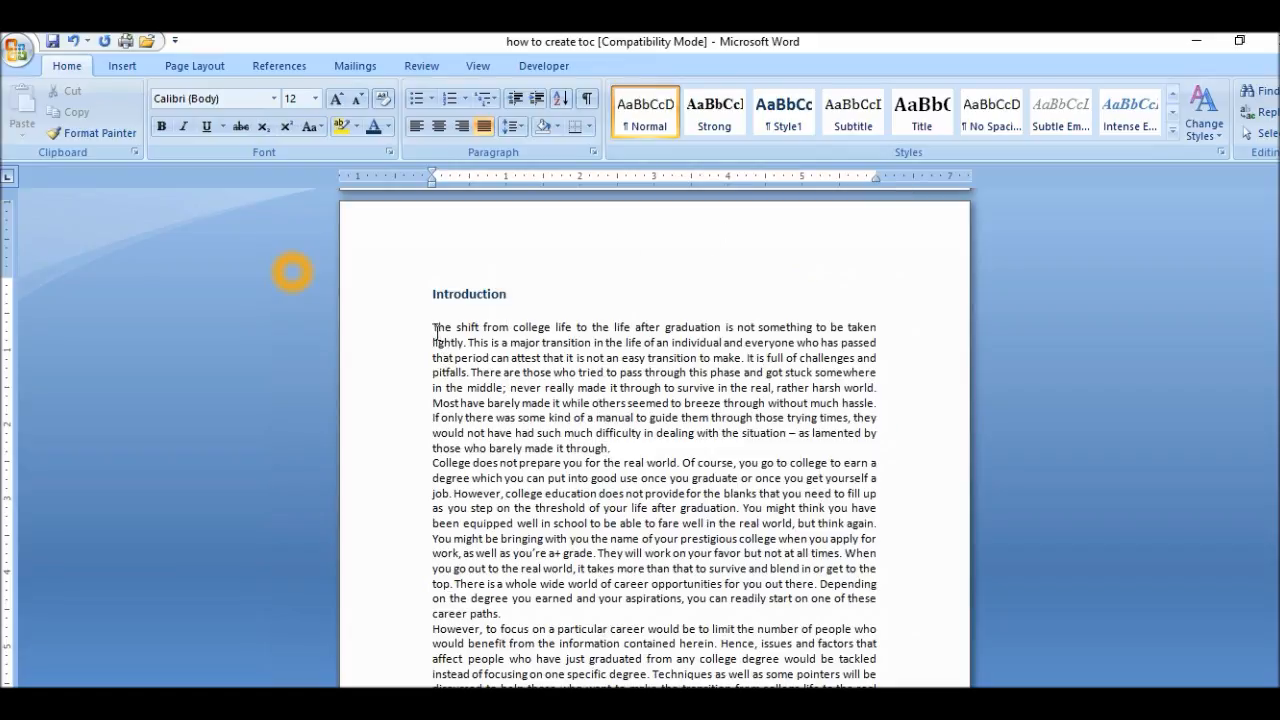
drag(430, 330, 899, 575)
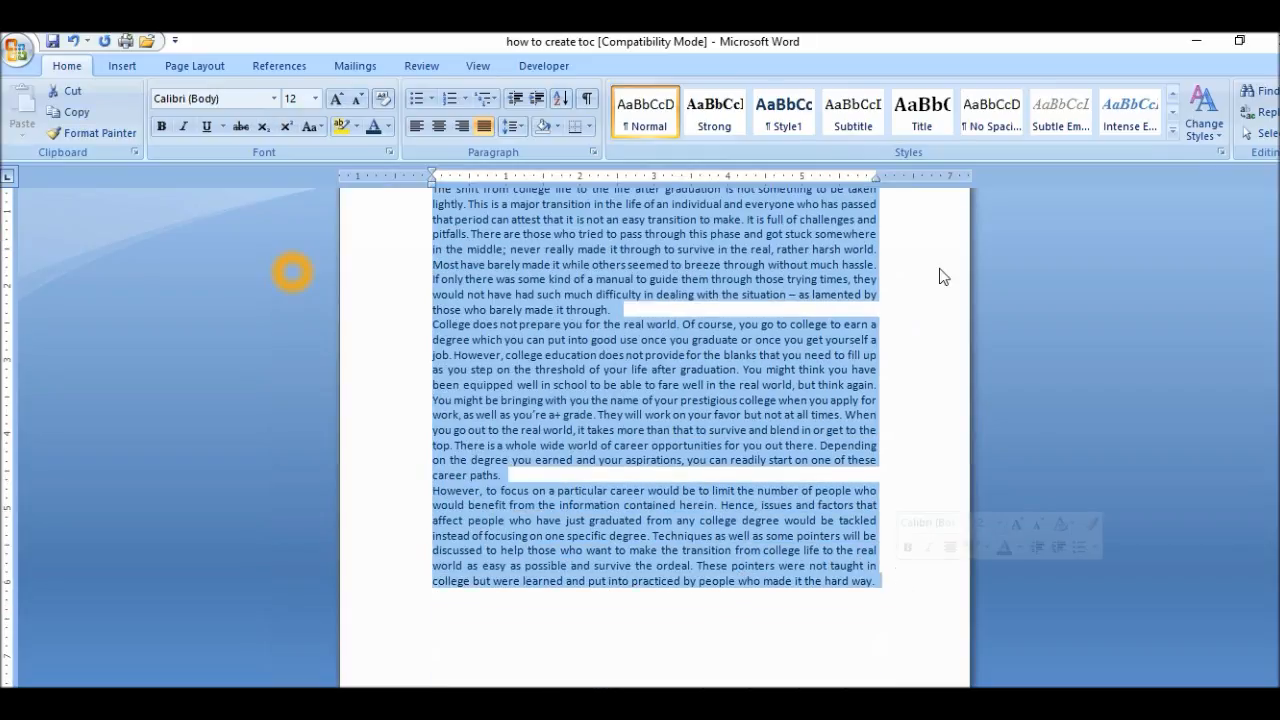
click(625, 302)
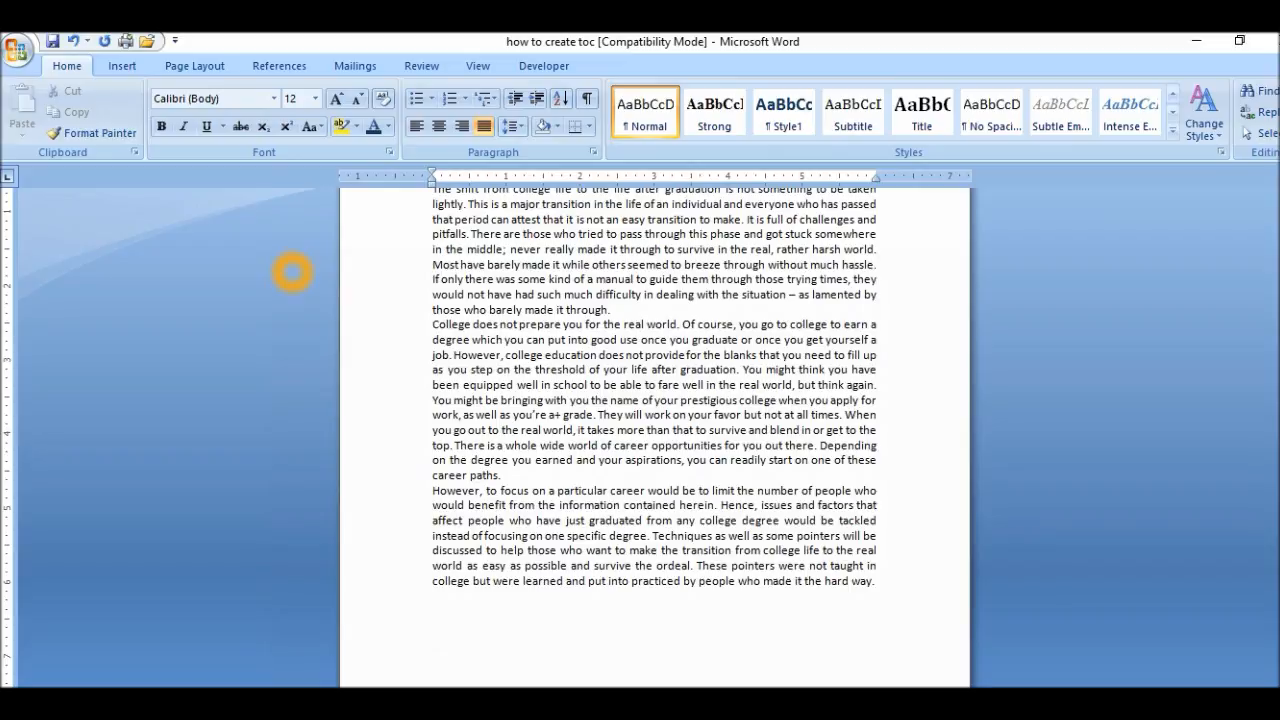
scroll(440, 465, up, 2)
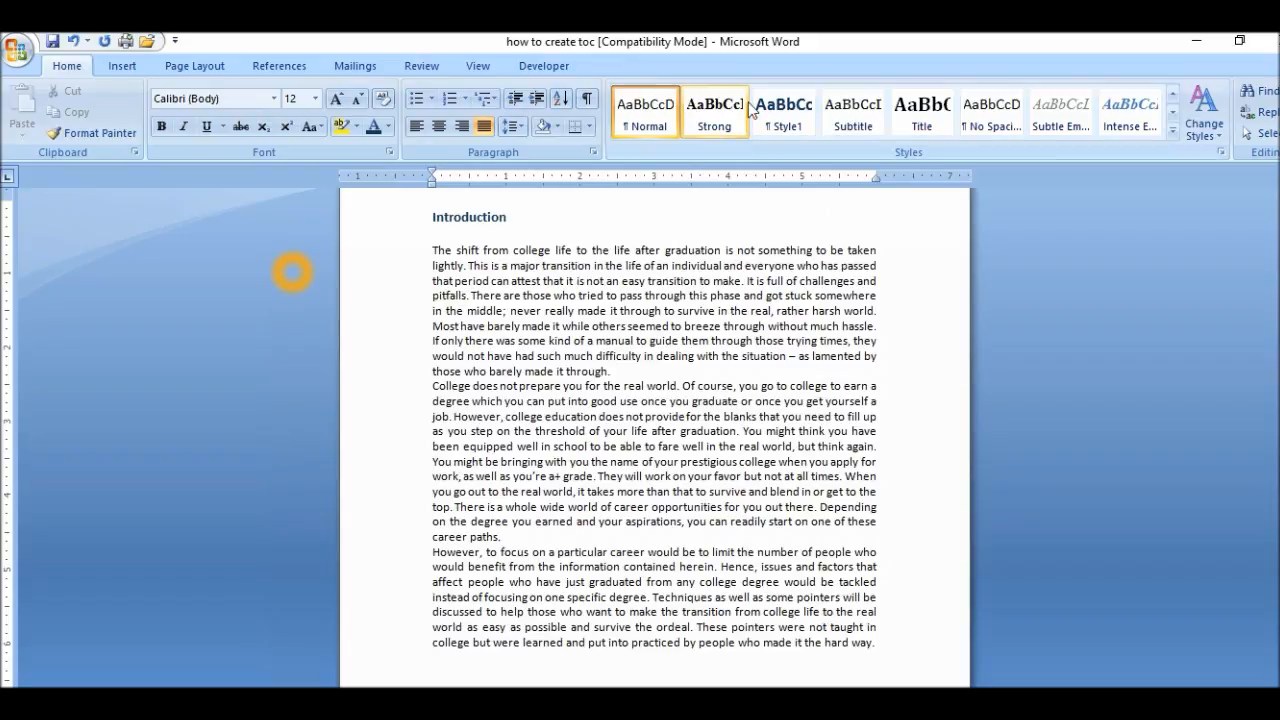
Step: Open the Normal style's paragraph settings for editing through Manage Styles
click(1222, 149)
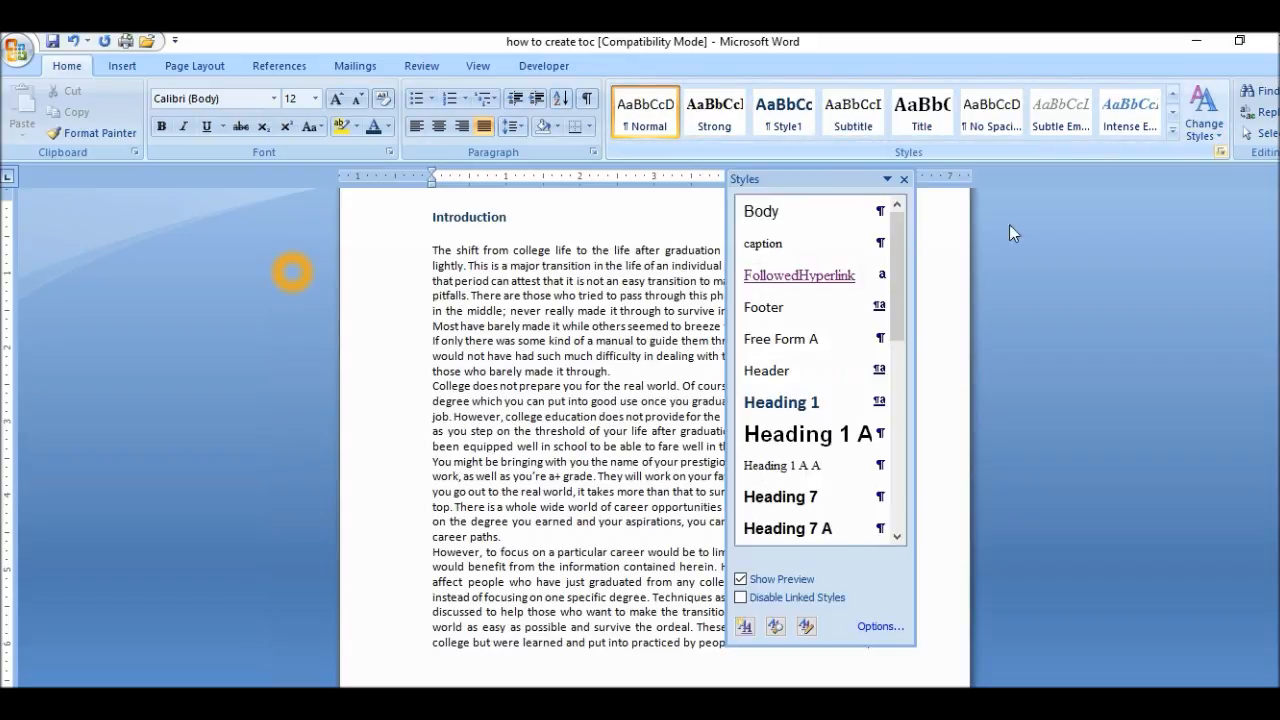
click(807, 627)
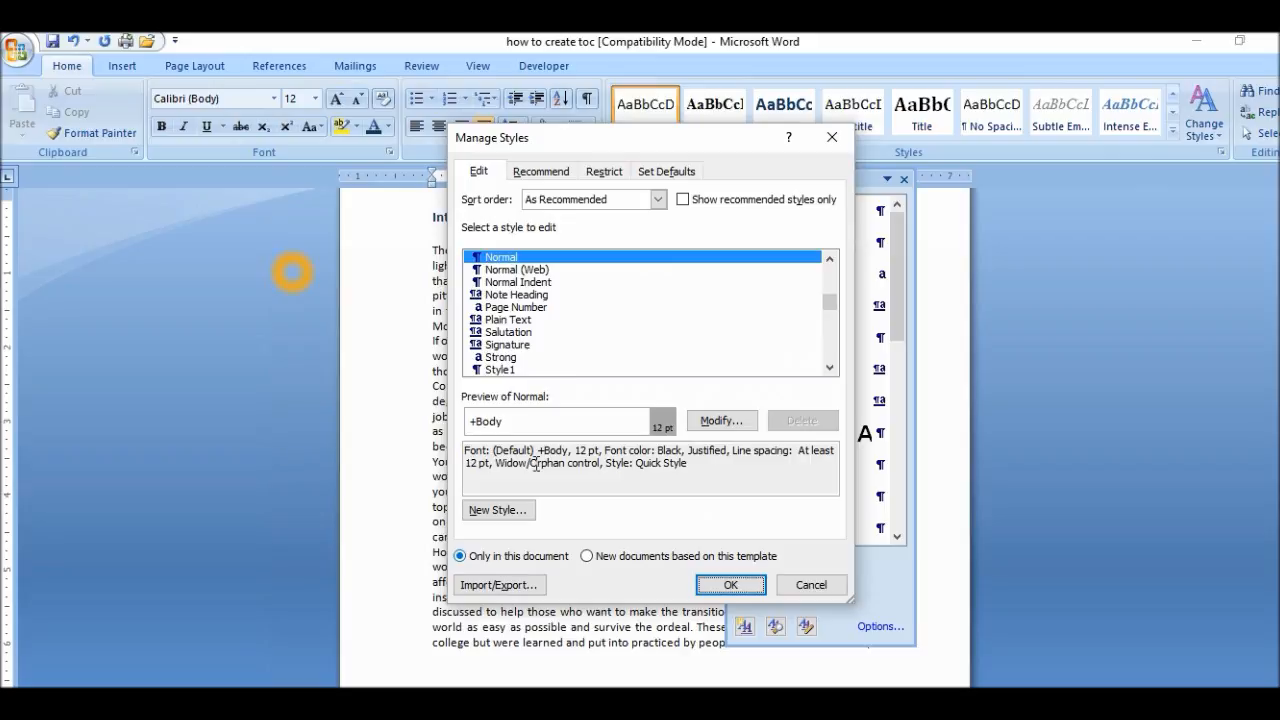
click(735, 420)
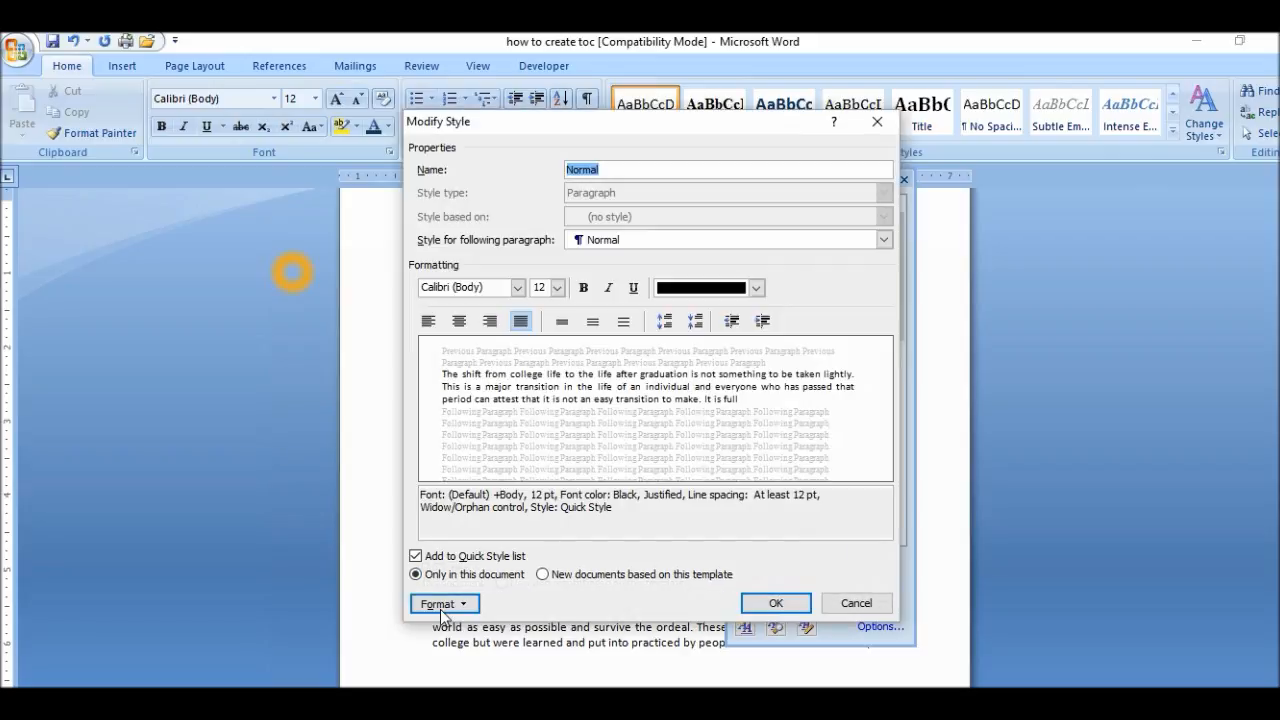
click(442, 603)
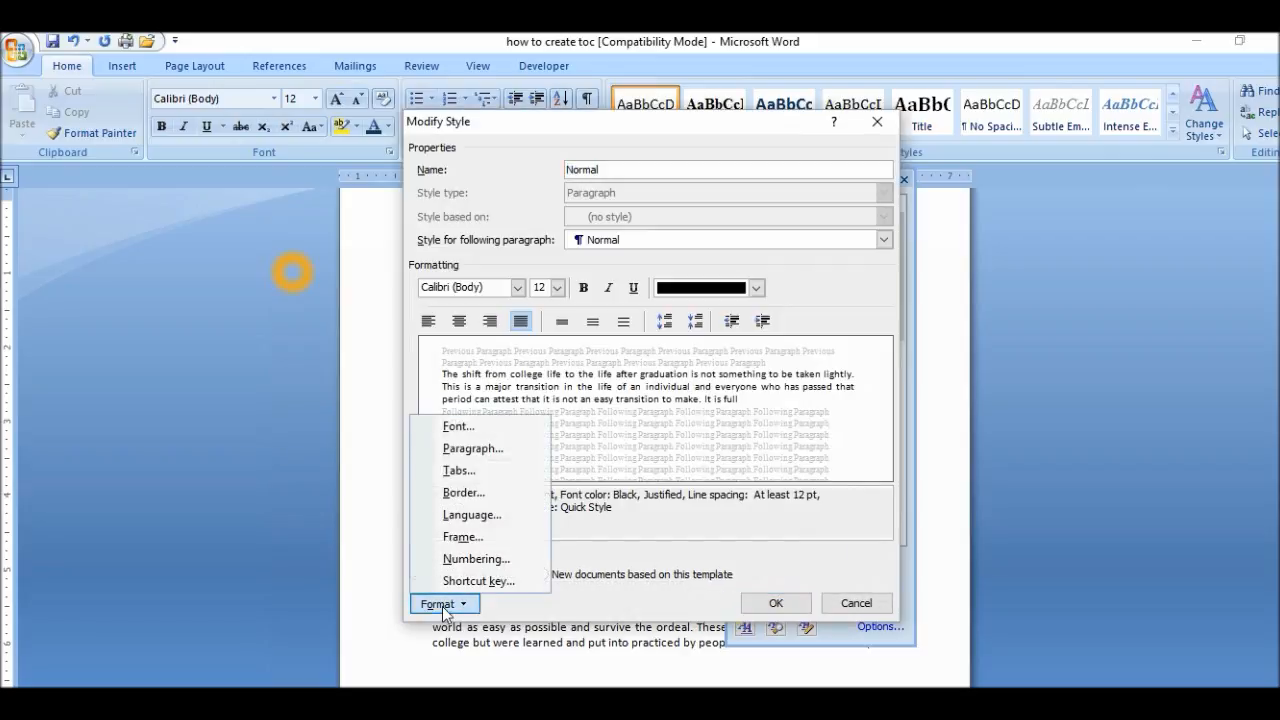
click(472, 449)
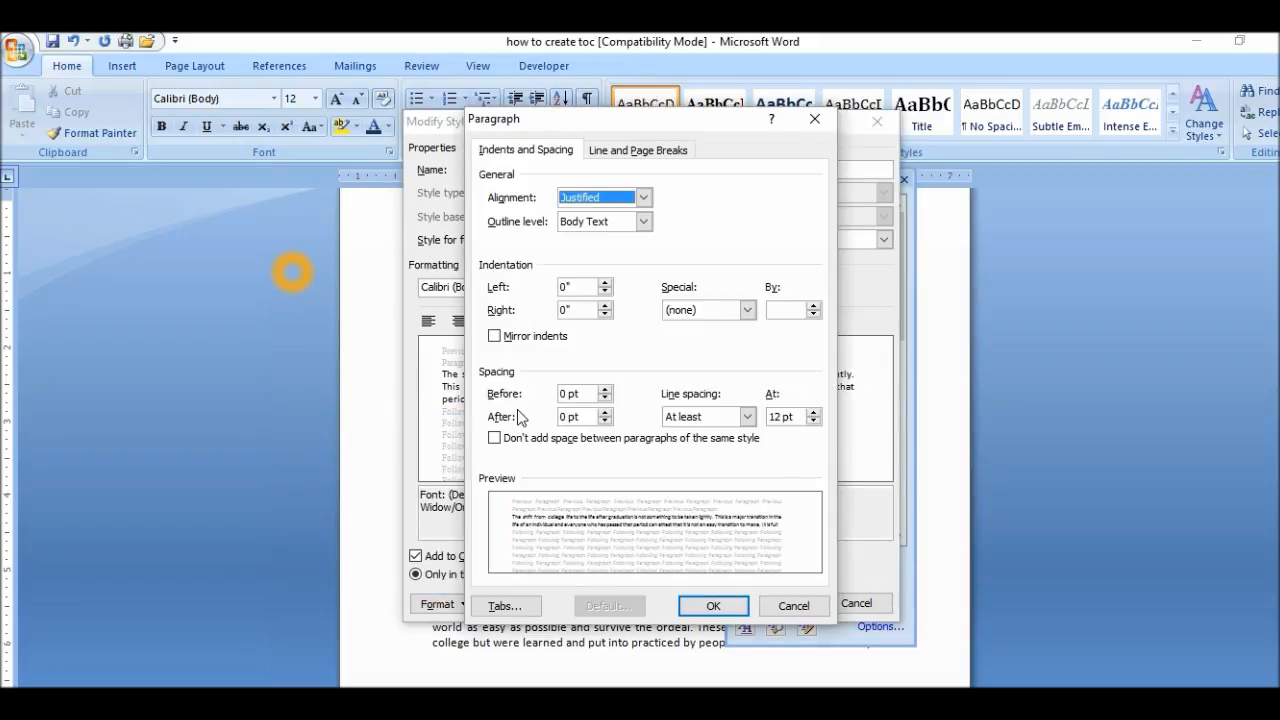
Step: Set the Normal style's spacing after paragraphs to 10 pt, apply the style changes and close the Styles pane
click(604, 421)
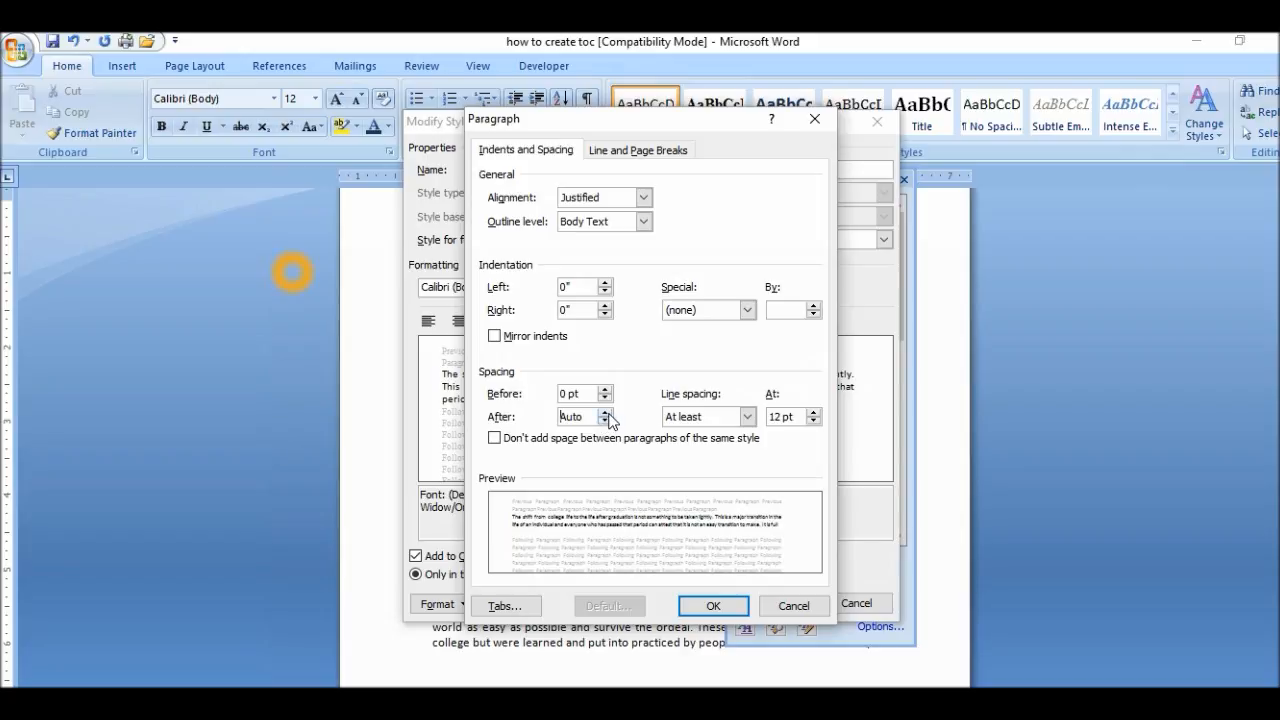
click(605, 411)
click(605, 411)
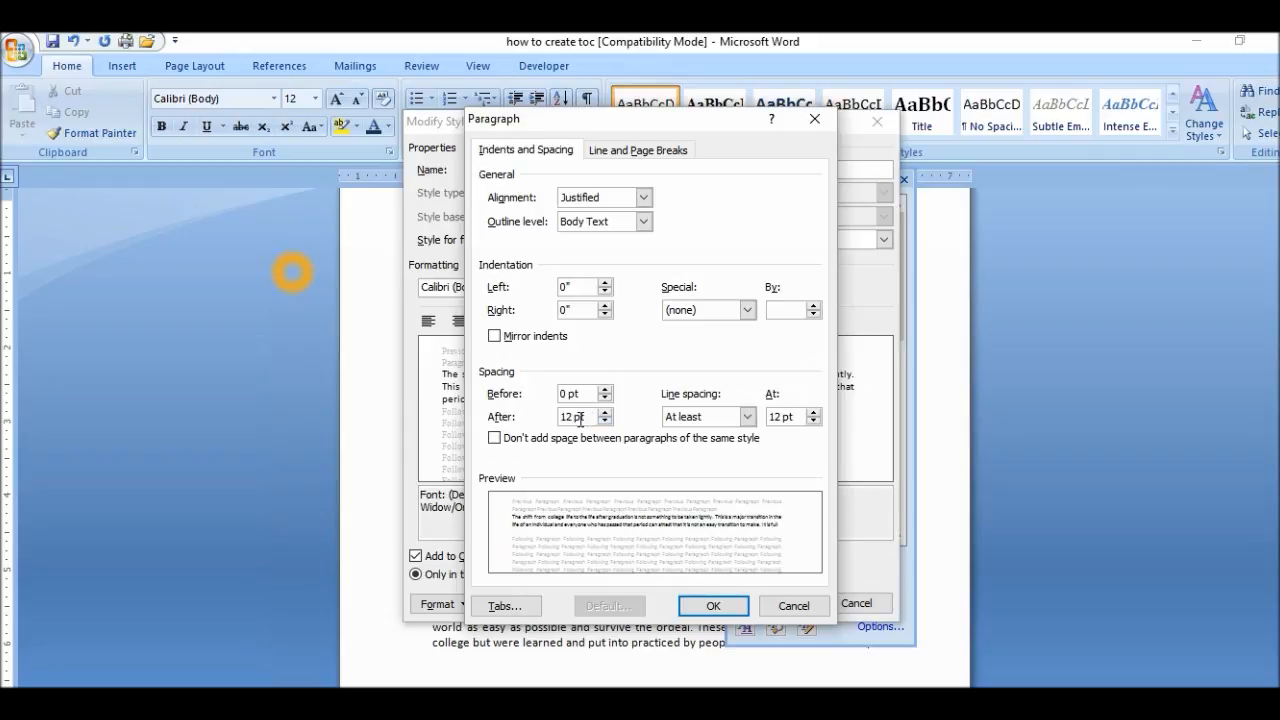
double_click(572, 416)
key(BackSpace)
text(0)
key(BackSpace)
text(10)
click(731, 606)
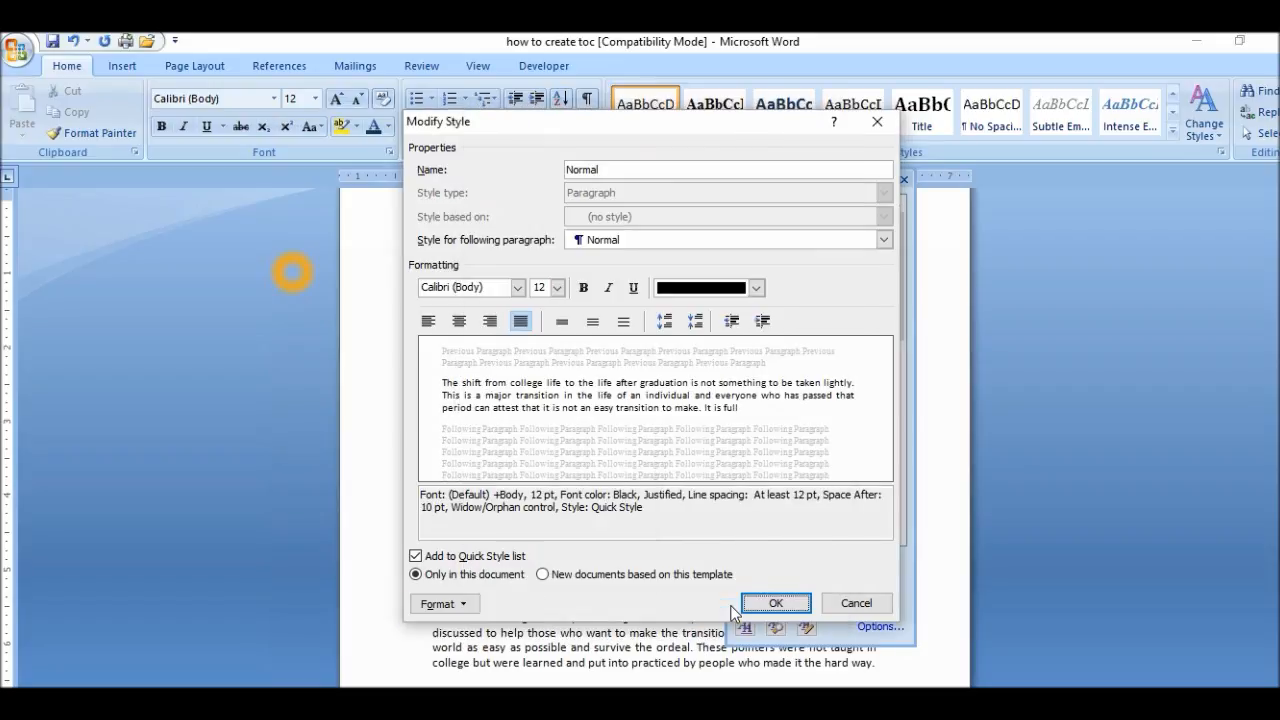
click(760, 603)
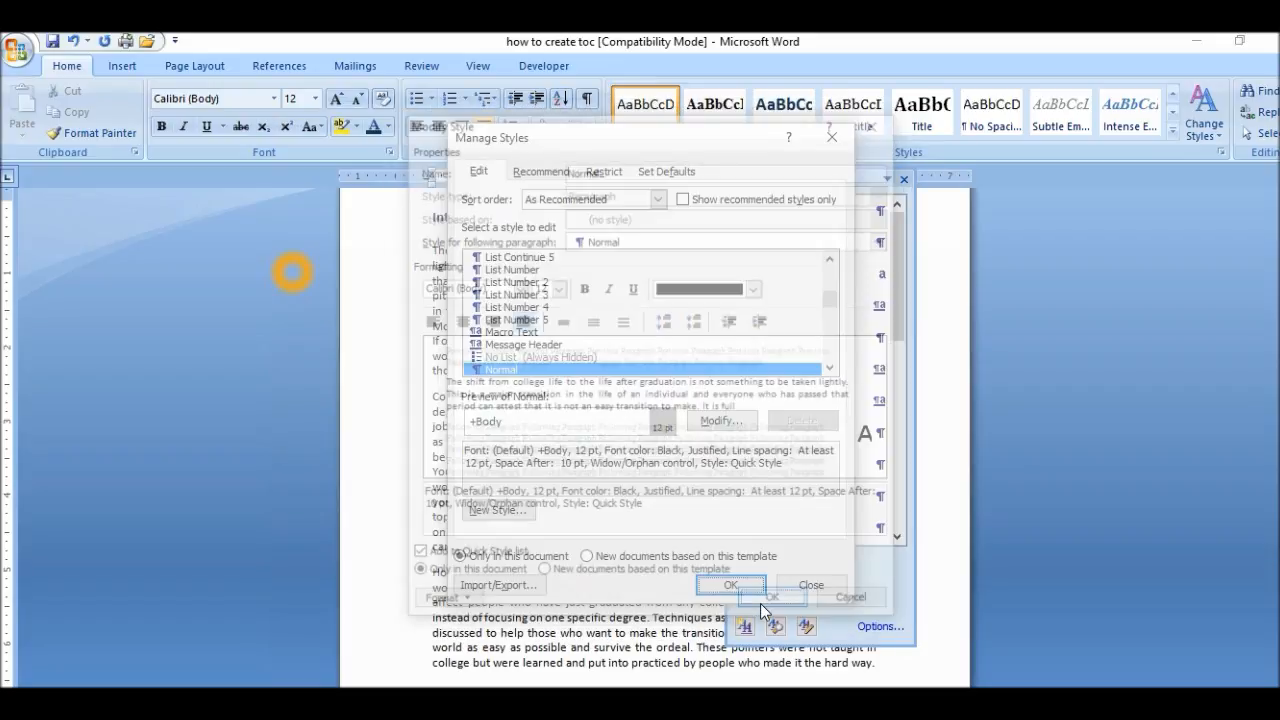
click(755, 586)
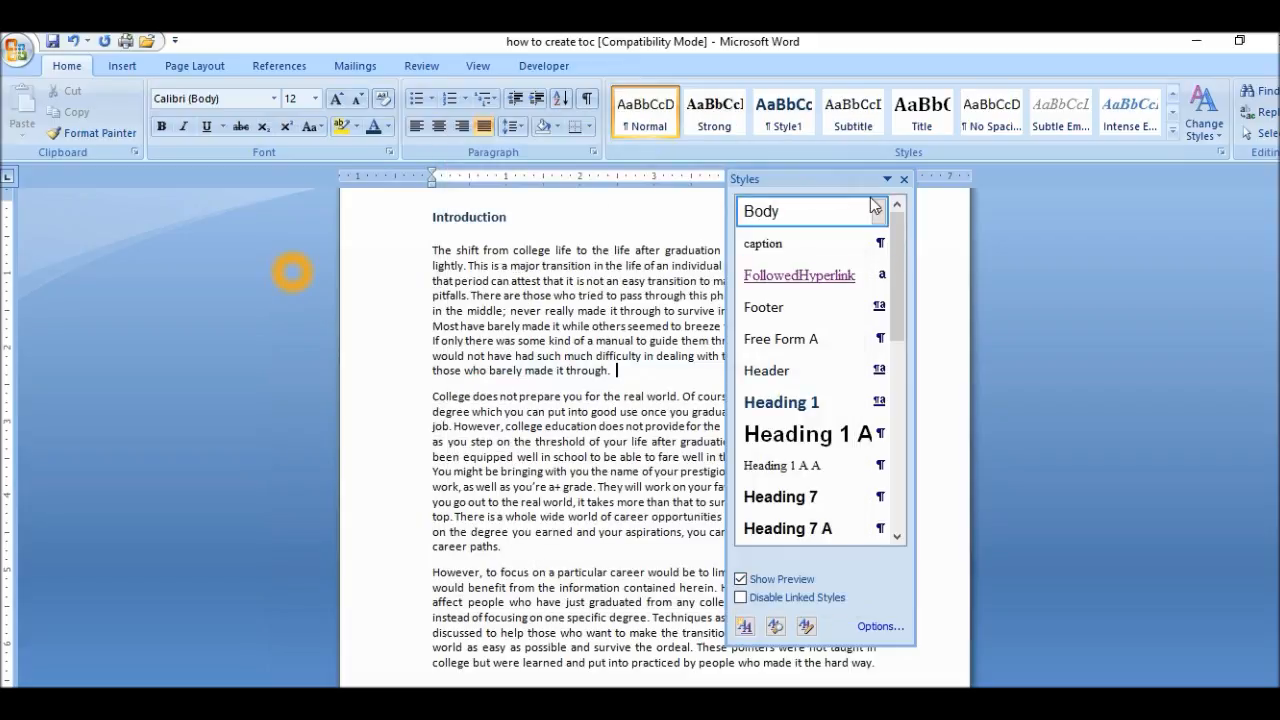
click(903, 180)
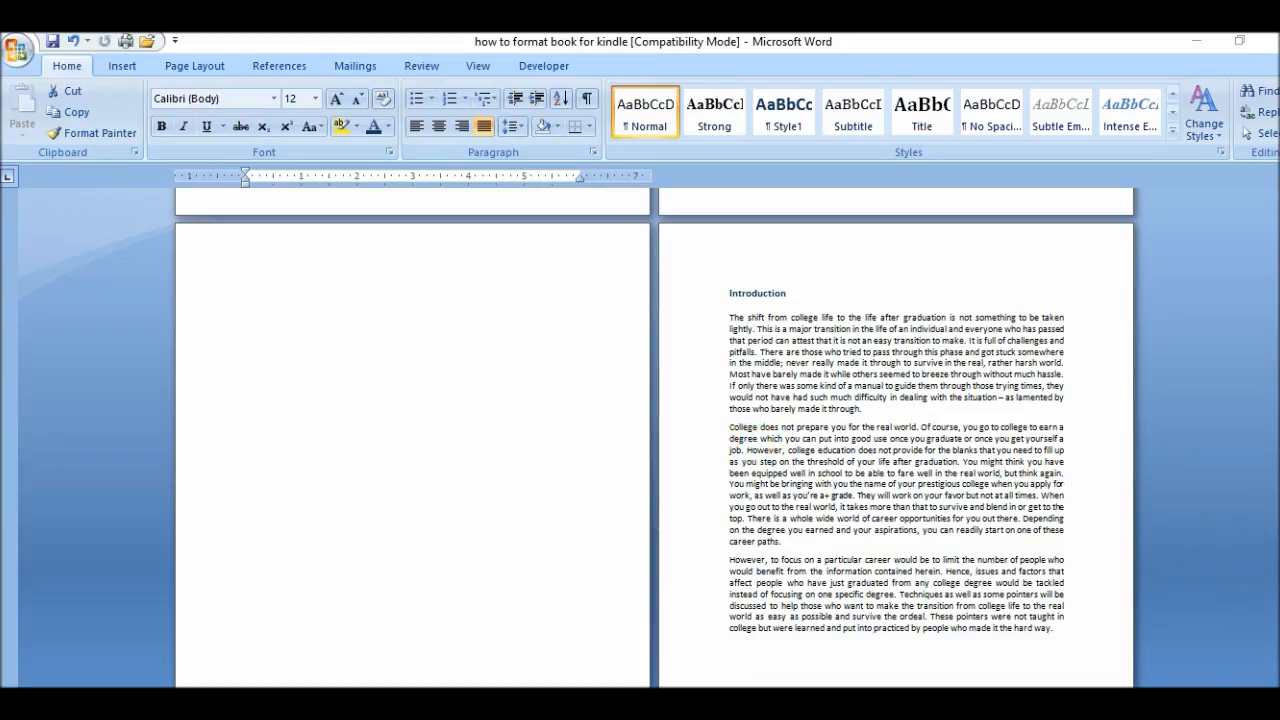
Step: Add an empty line below the last paragraph of the Introduction chapter
scroll(655, 440, down, 2)
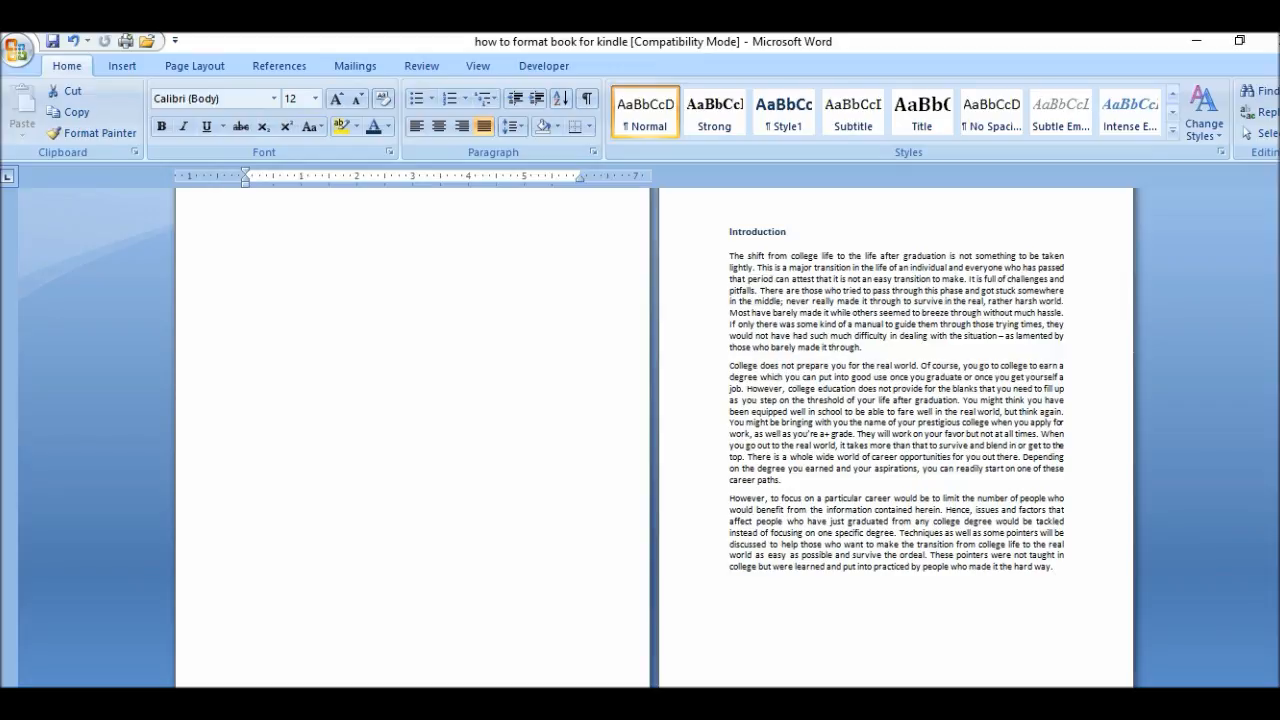
scroll(896, 400, down, 3)
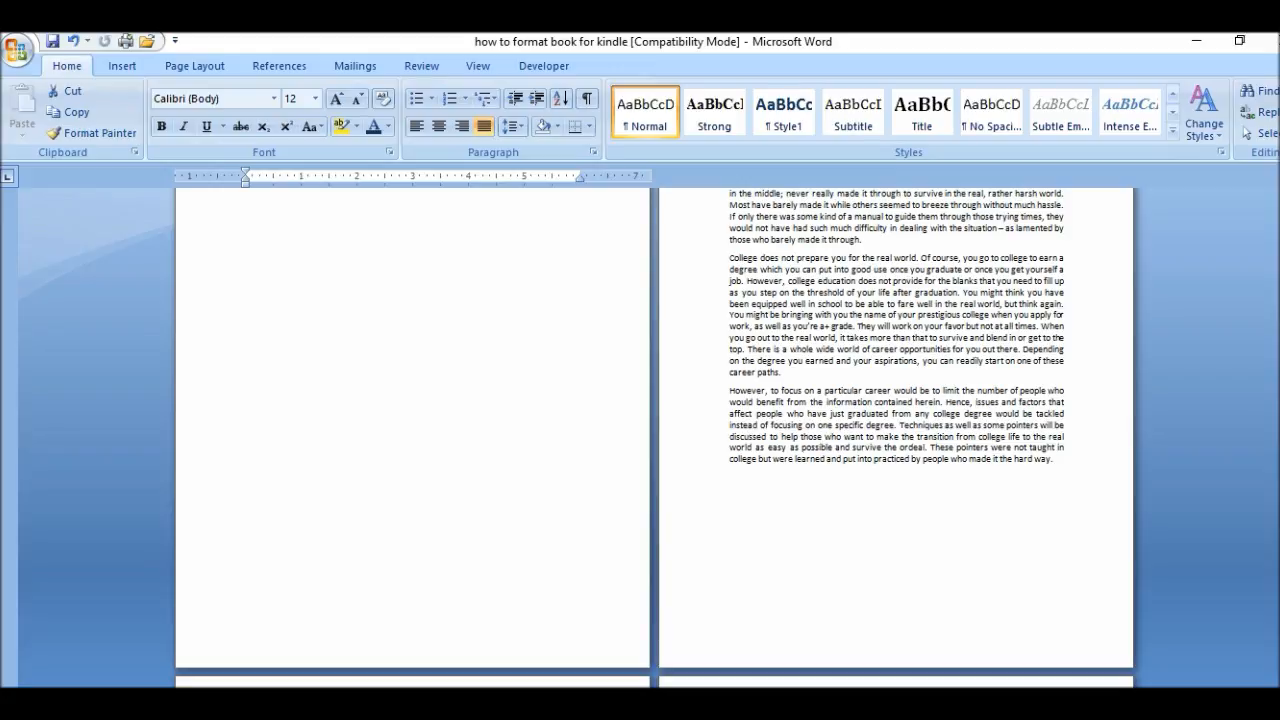
click(1066, 461)
key(Return)
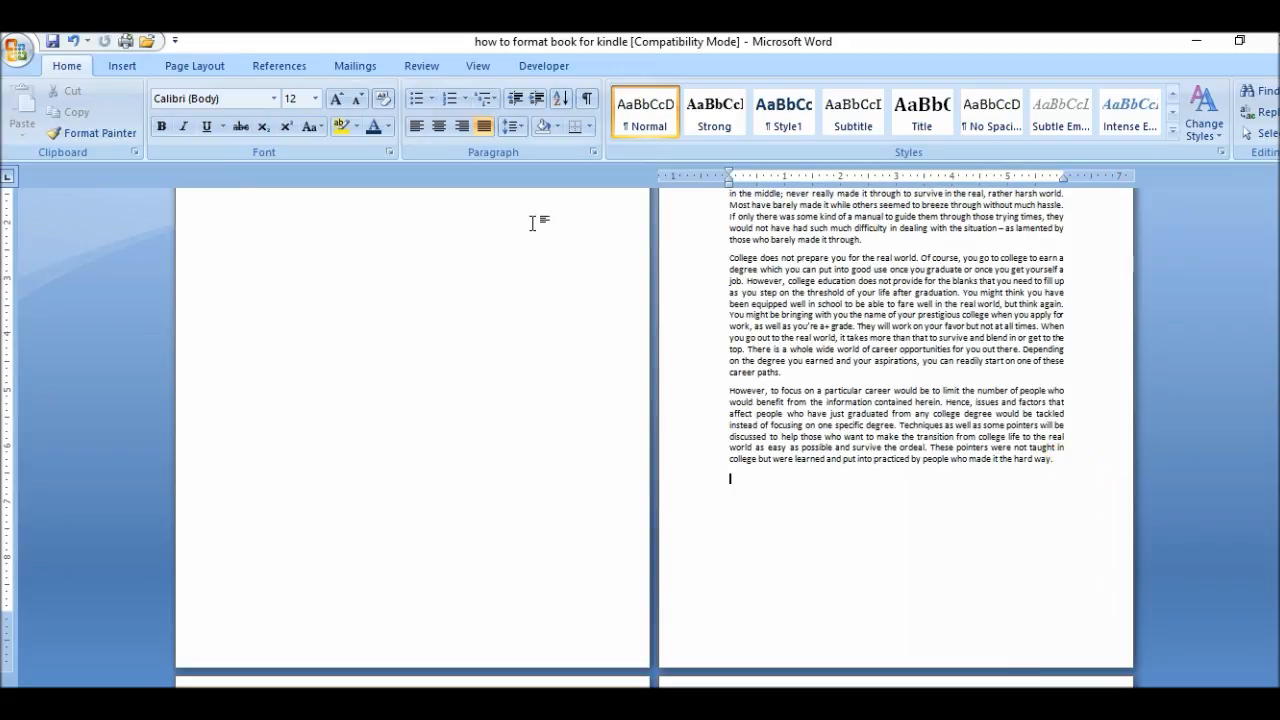
Step: Insert a page break on the empty line below the Introduction text and undo it
click(117, 66)
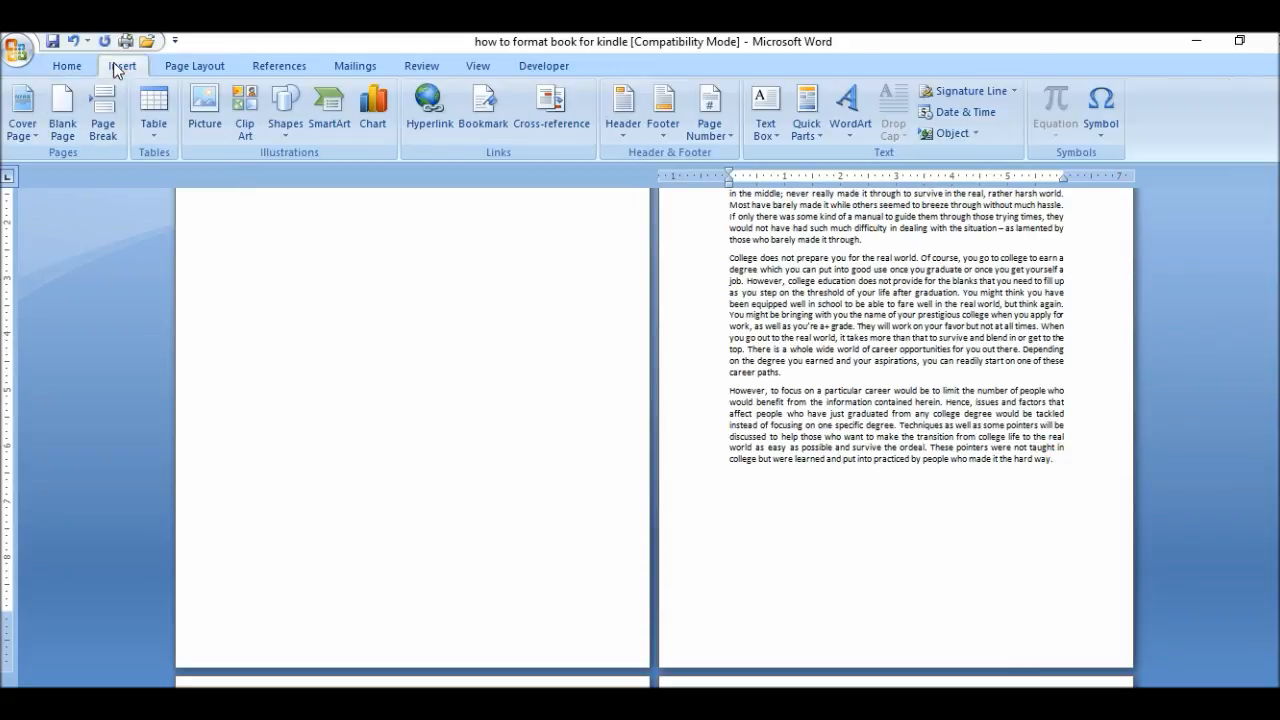
click(106, 124)
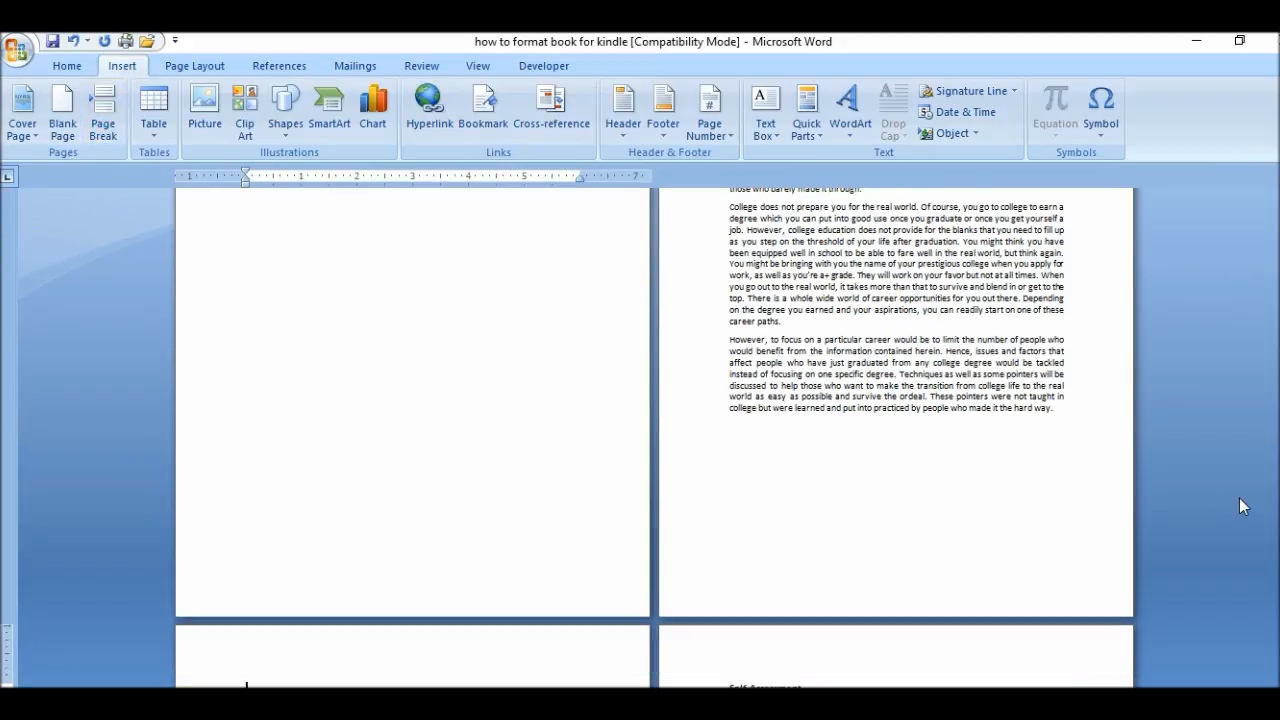
scroll(1157, 543, down, 3)
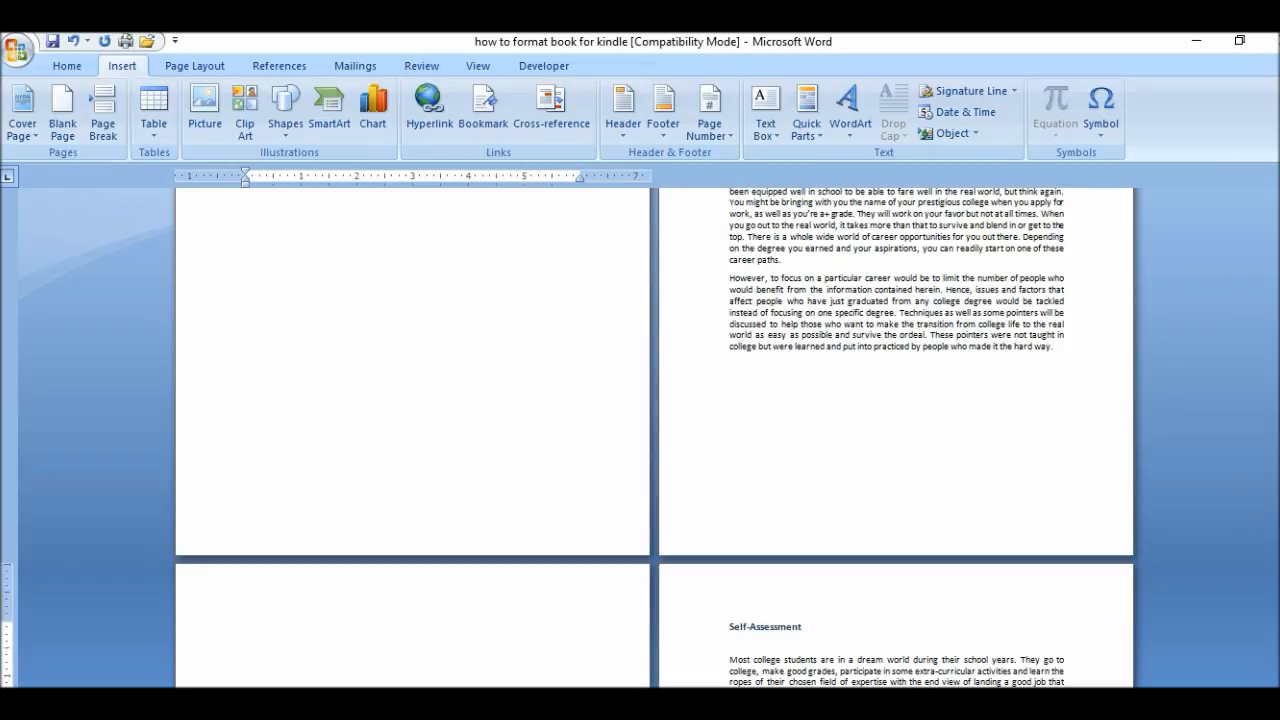
scroll(1157, 543, up, 4)
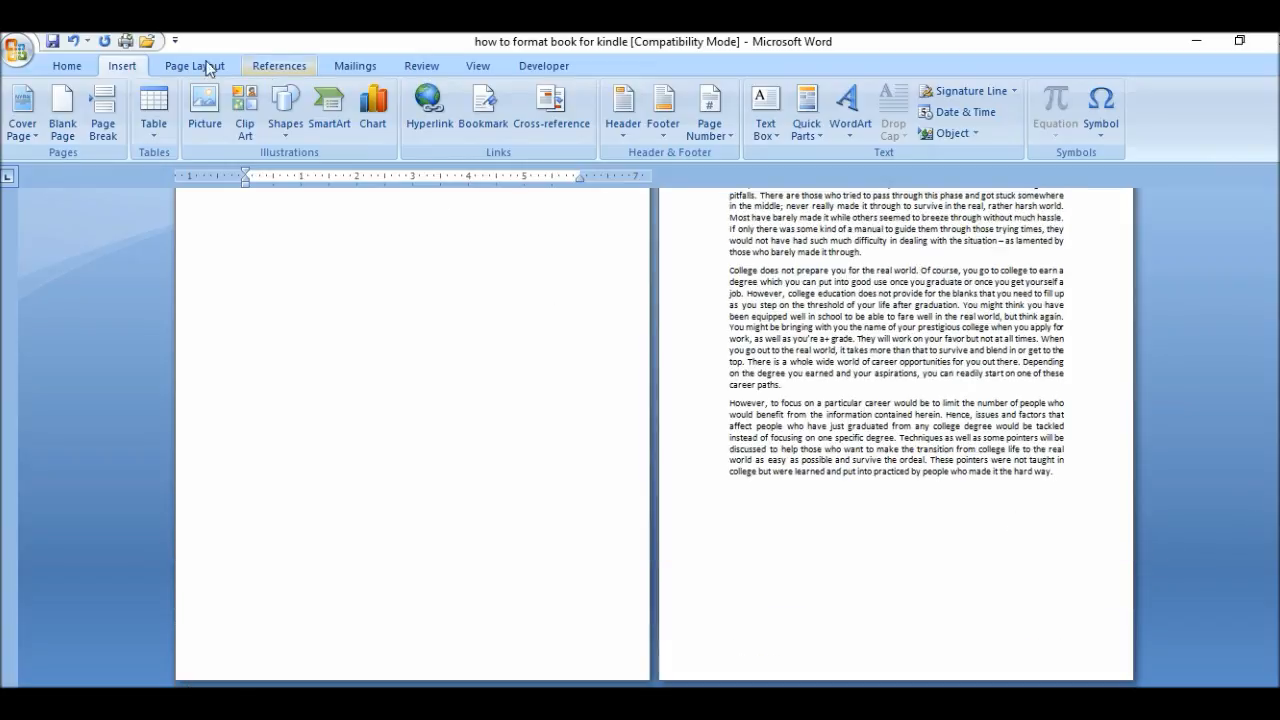
click(74, 43)
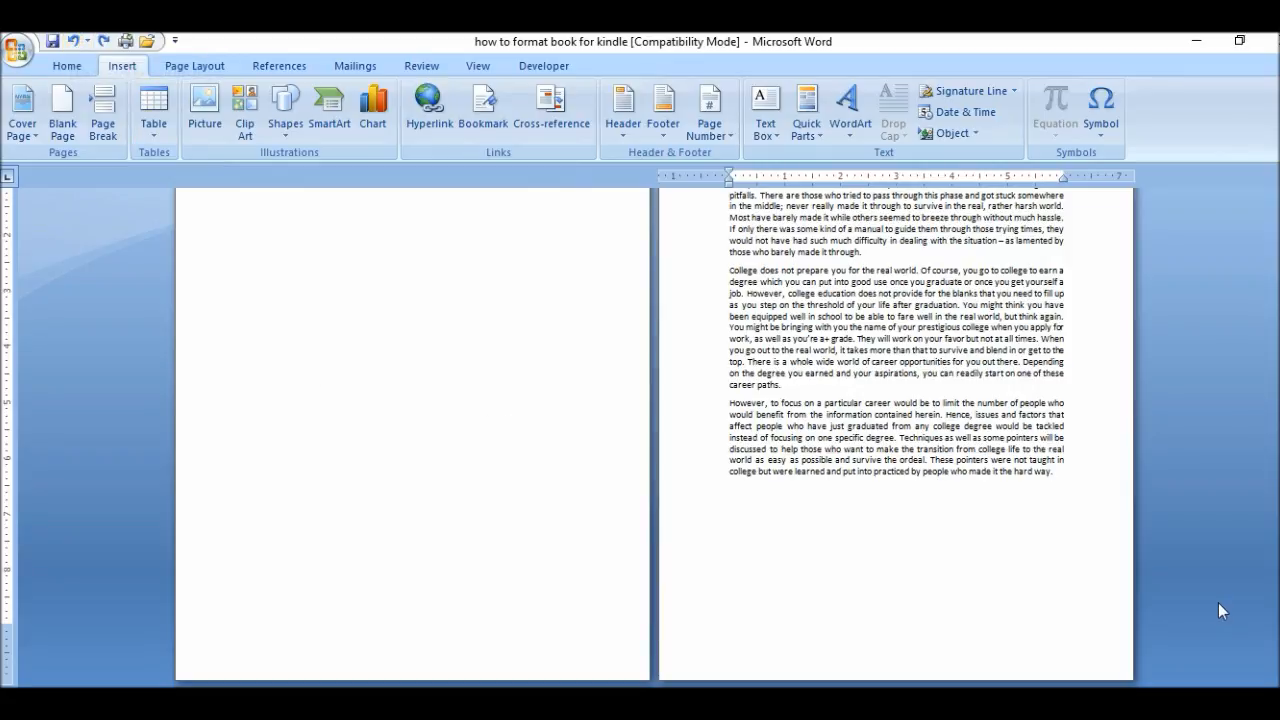
Step: Examine the page transition from the Introduction to the Self-Assessment chapter
scroll(655, 440, down, 5)
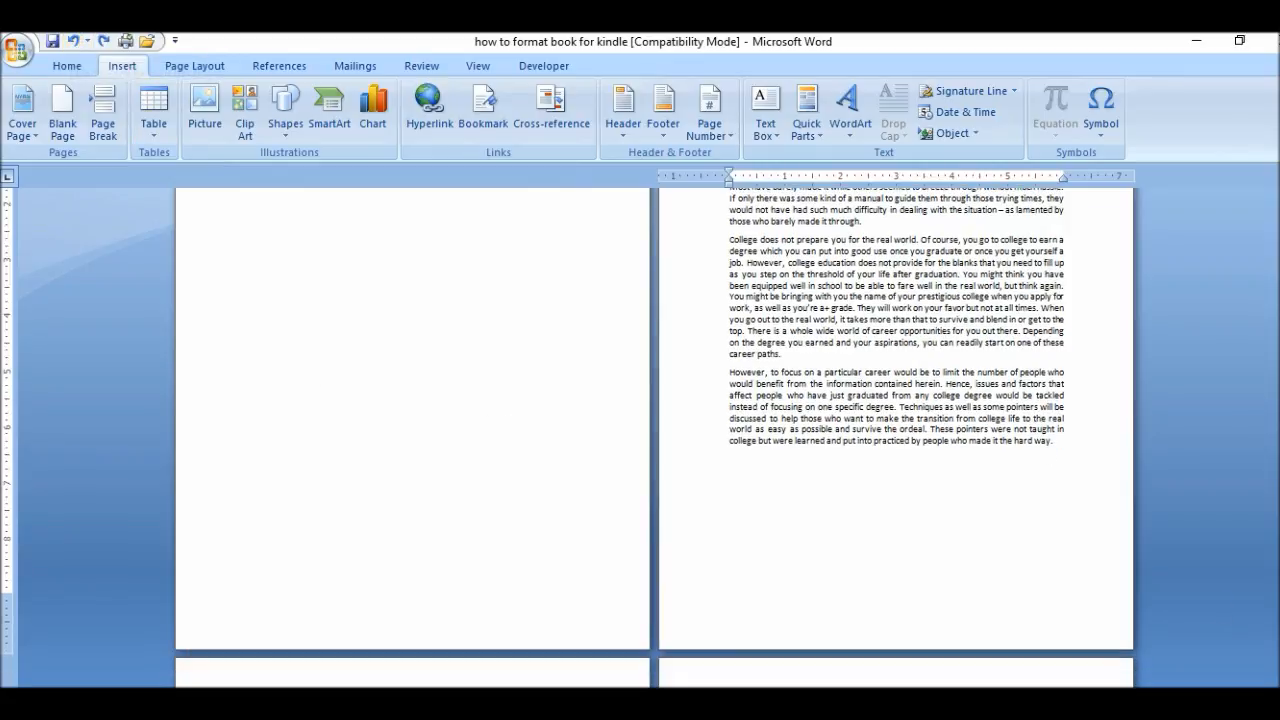
scroll(655, 440, down, 3)
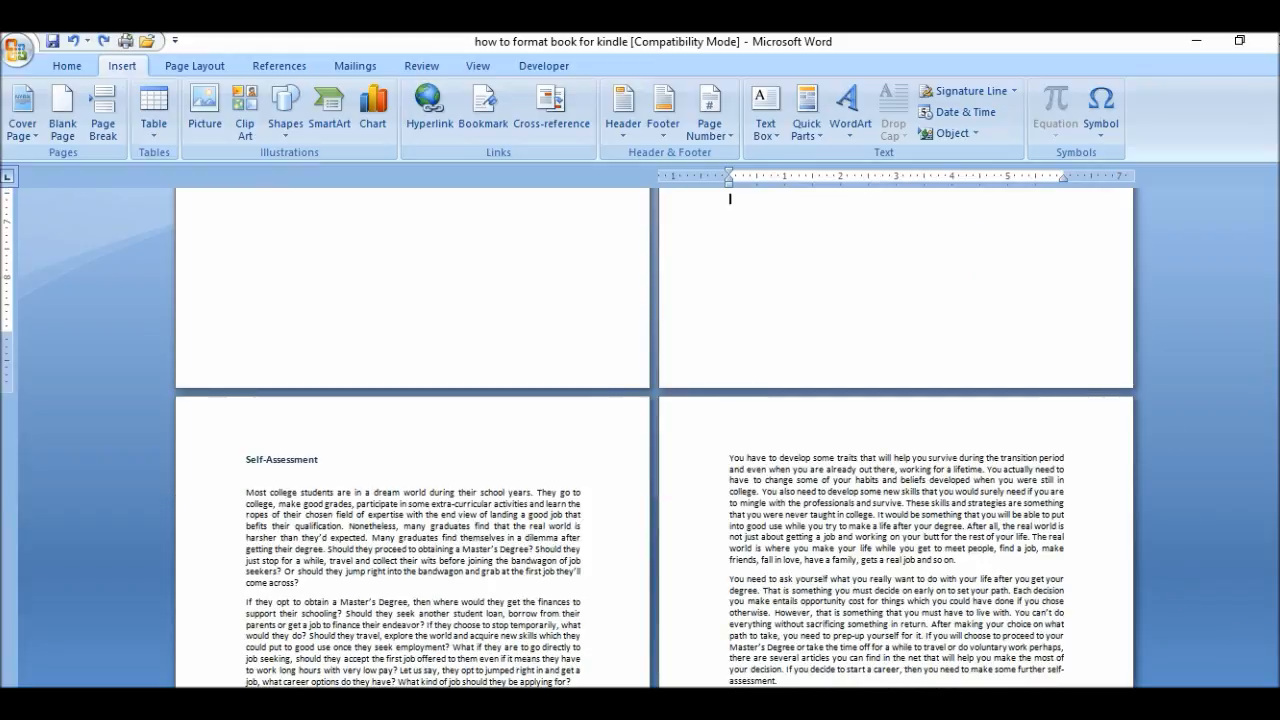
scroll(655, 440, down, 2)
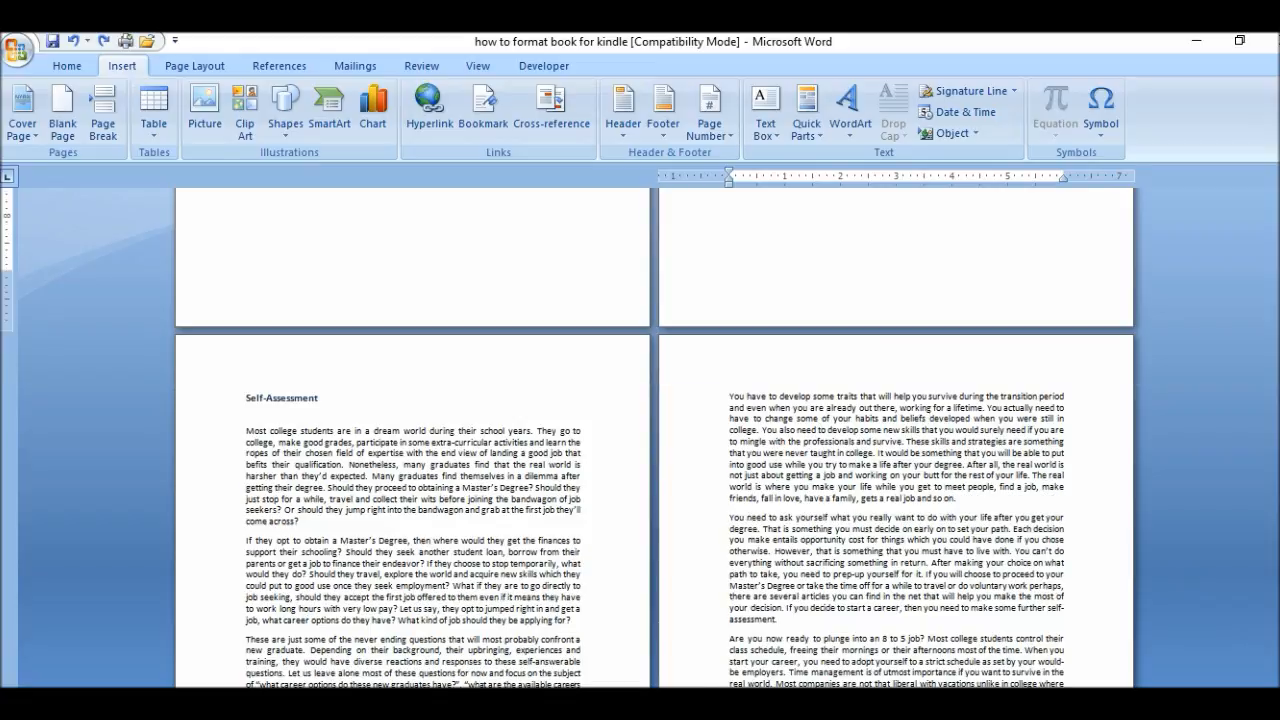
scroll(655, 440, down, 2)
scroll(486, 525, up, 1)
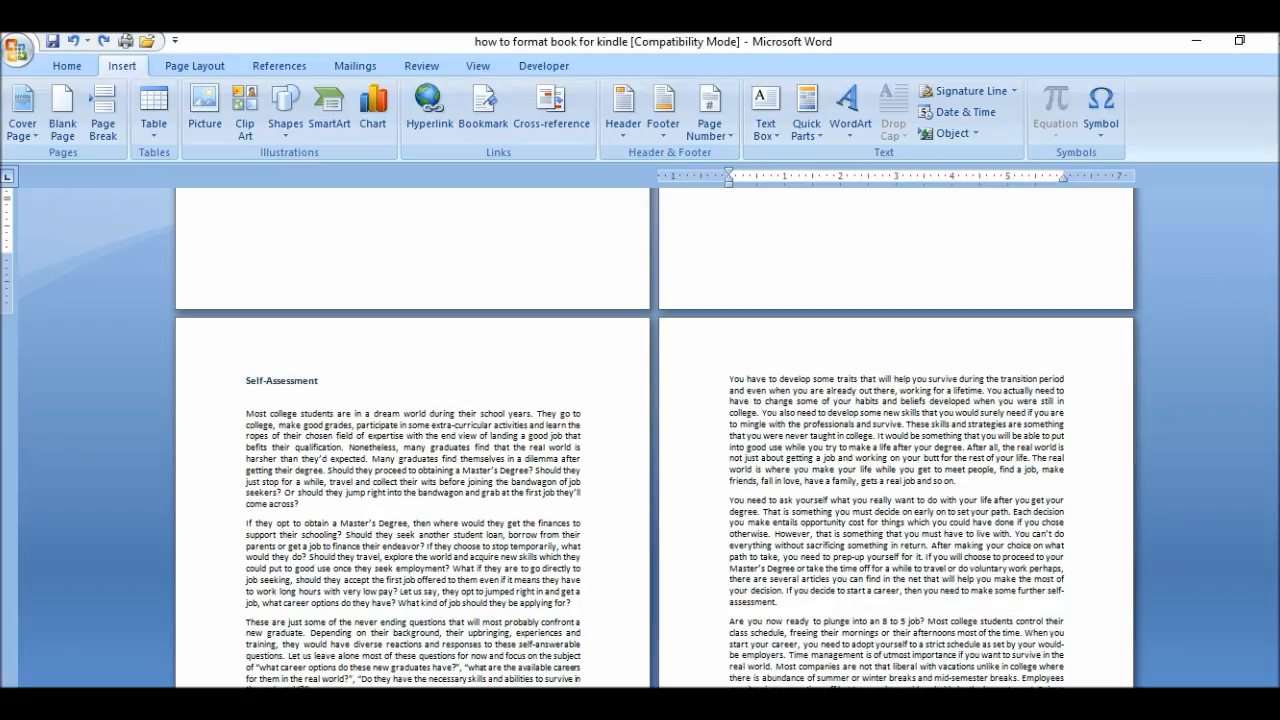
Step: Insert a custom table of contents without page numbers on the blank page before the Introduction
scroll(655, 438, up, 10)
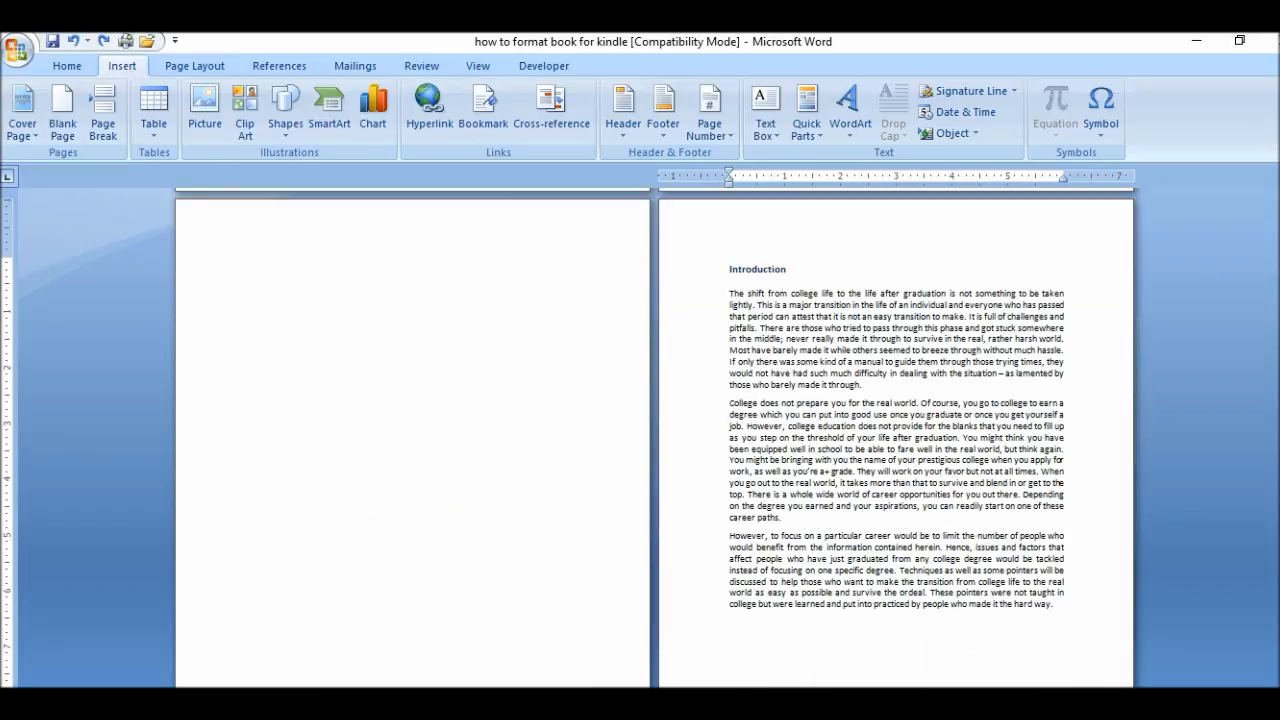
scroll(655, 438, up, 3)
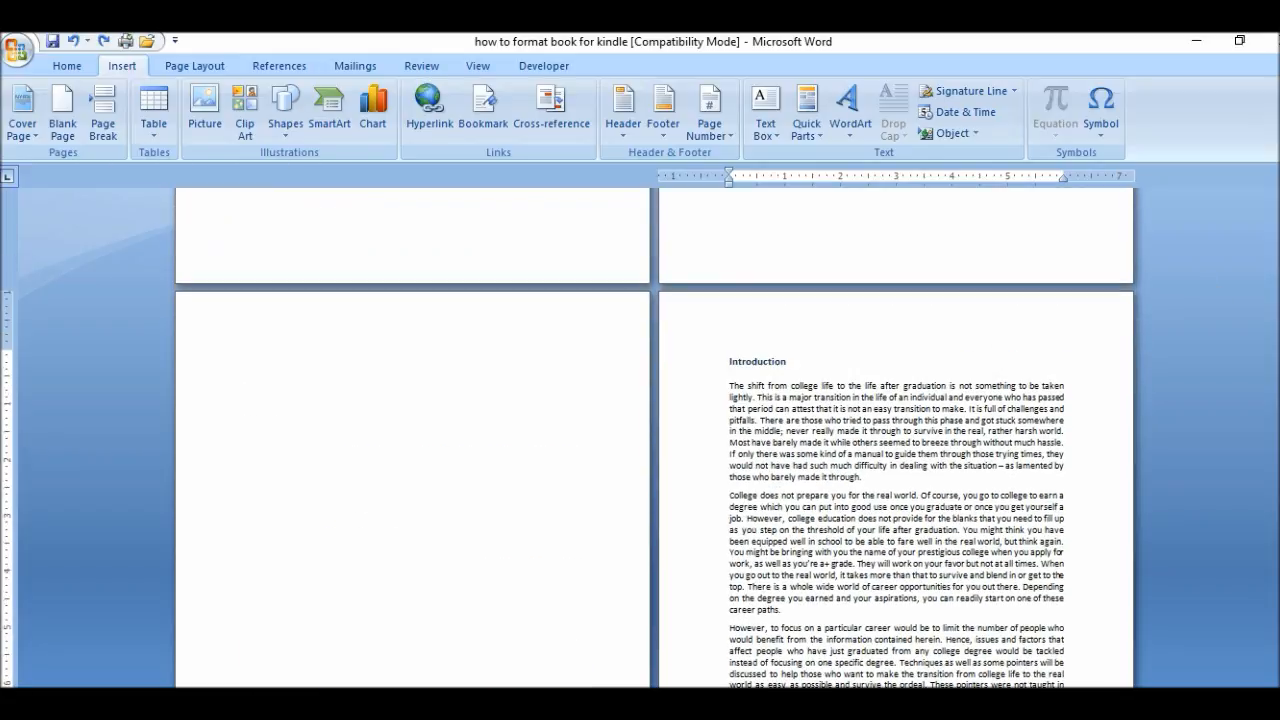
click(303, 374)
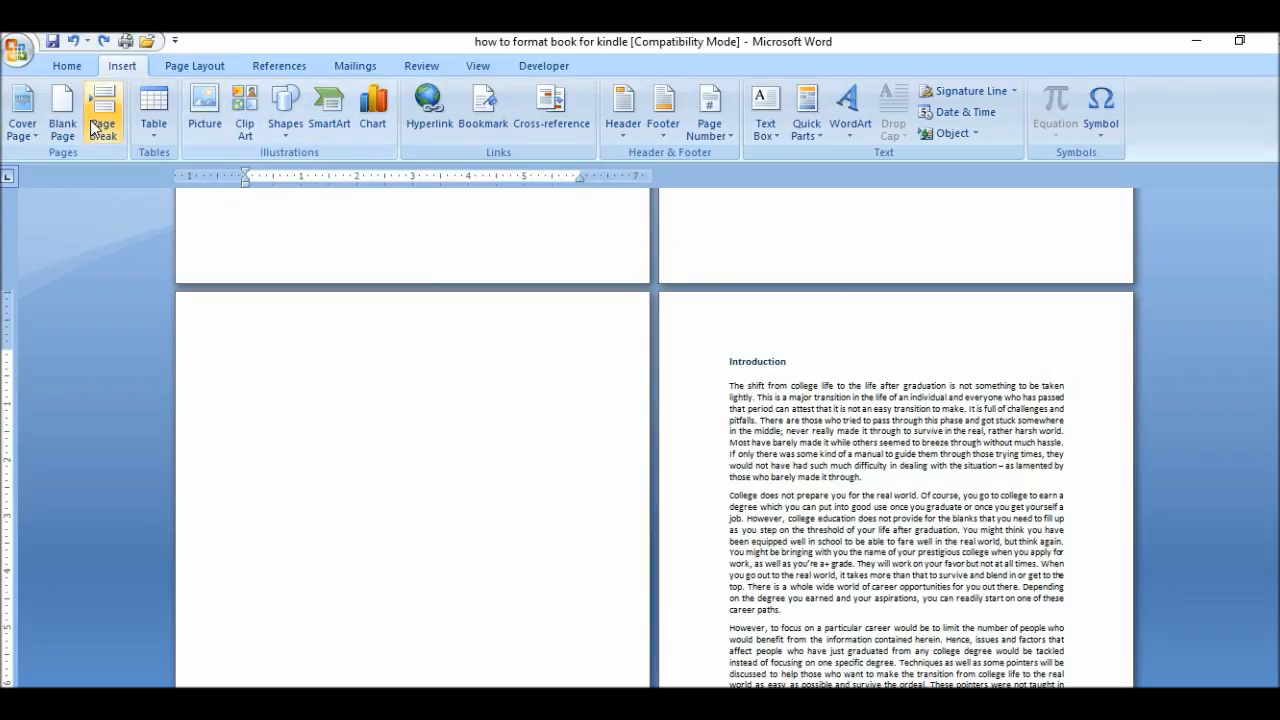
click(278, 66)
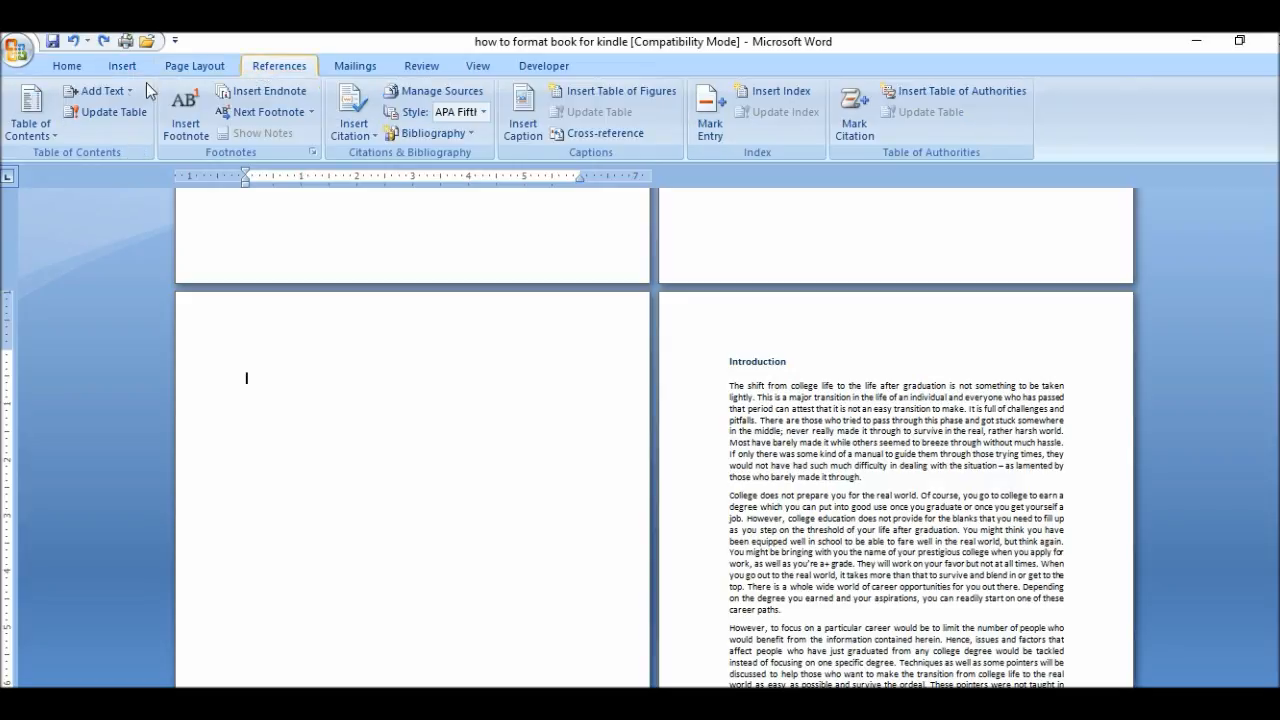
click(31, 101)
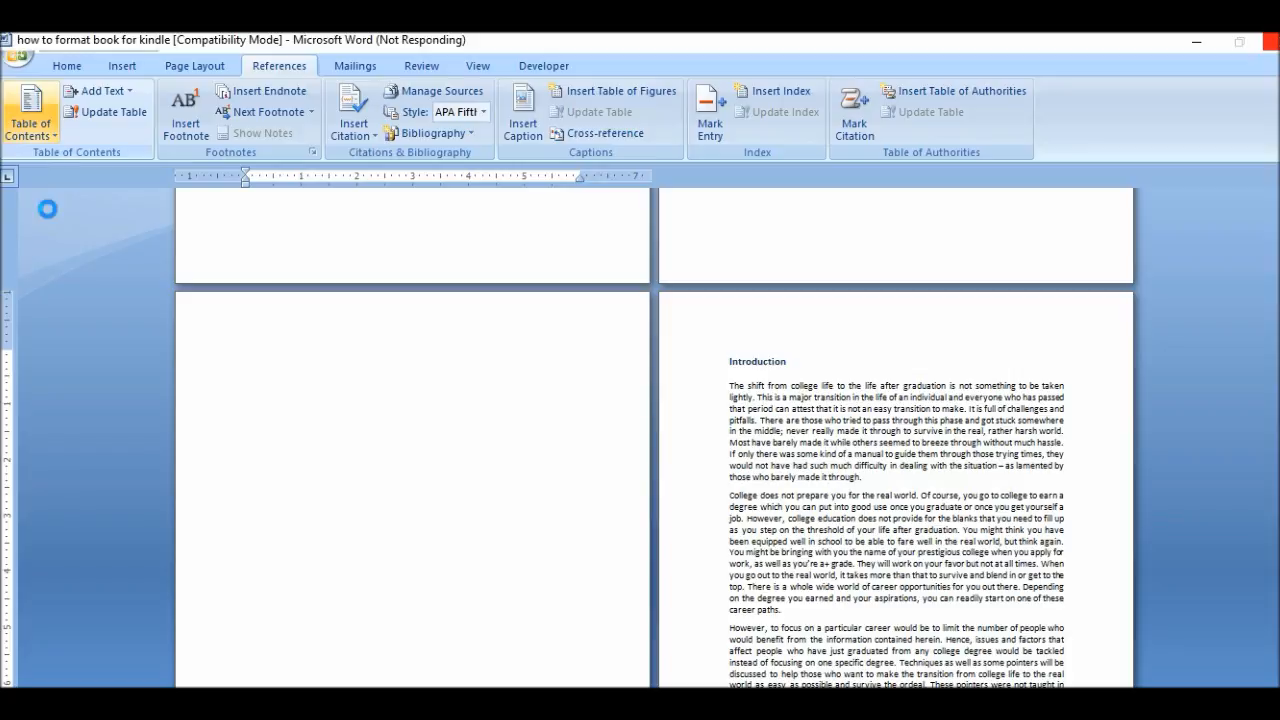
click(33, 126)
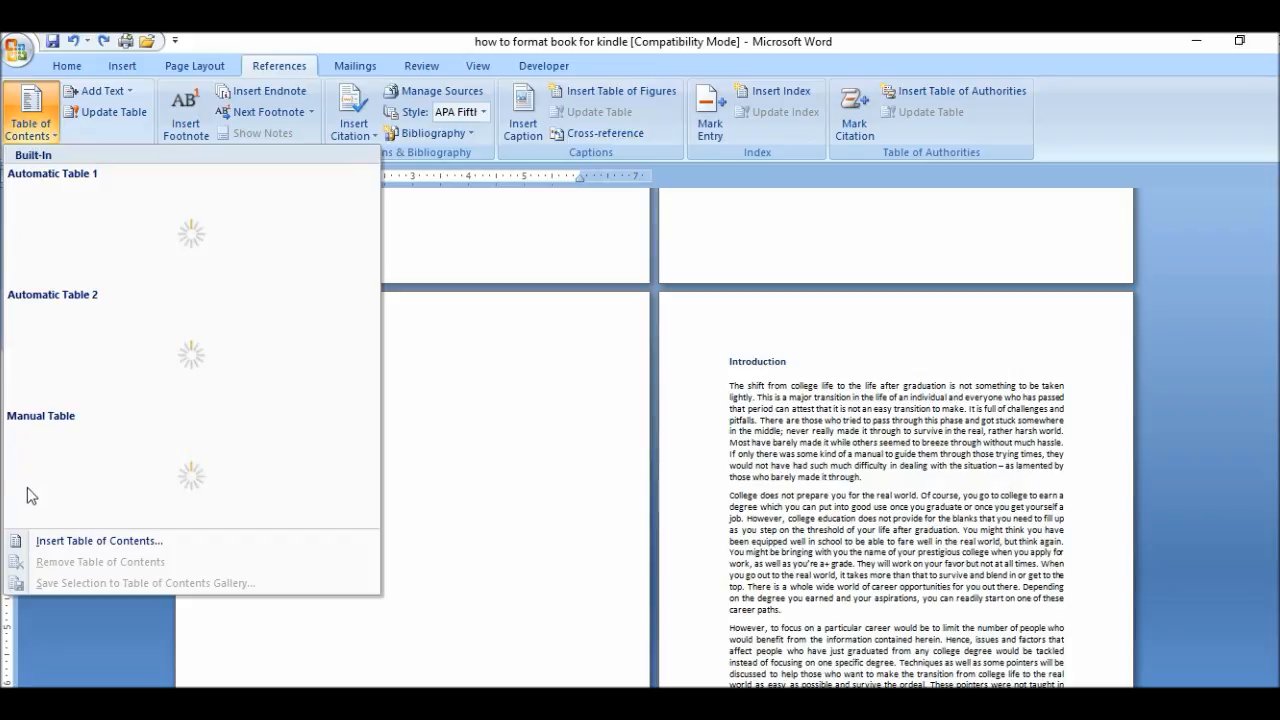
click(73, 541)
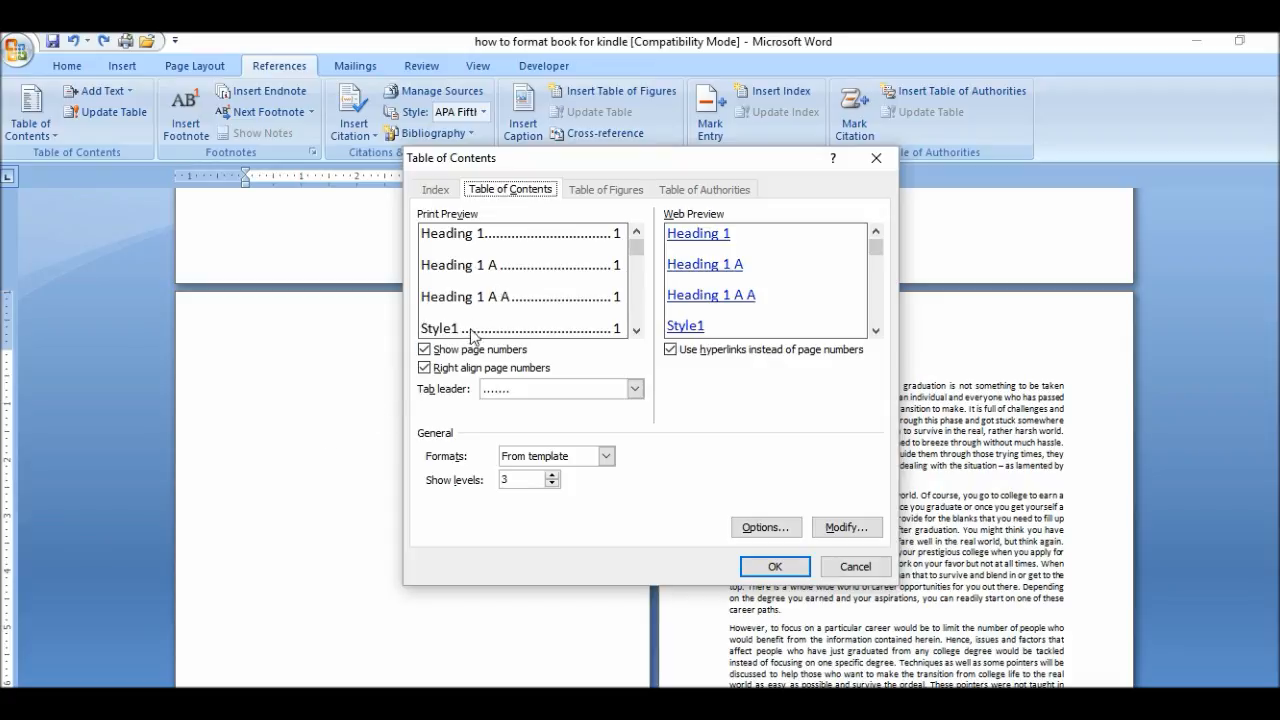
click(425, 351)
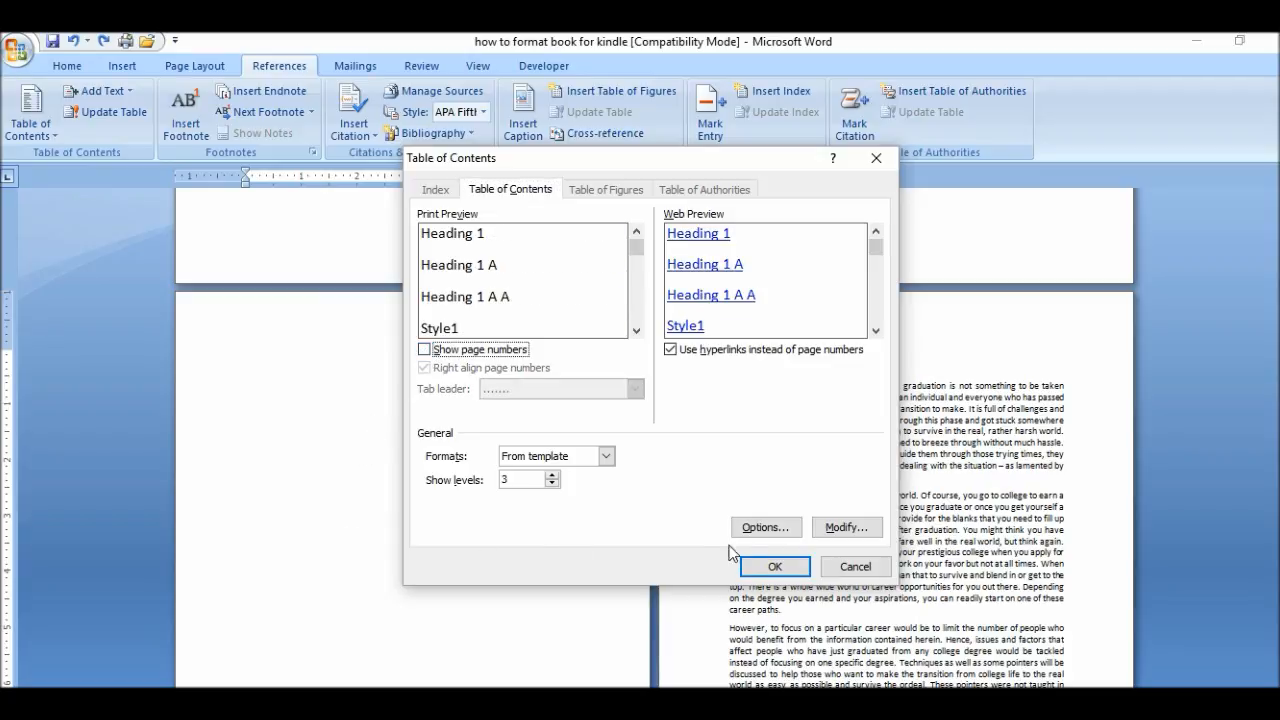
click(757, 566)
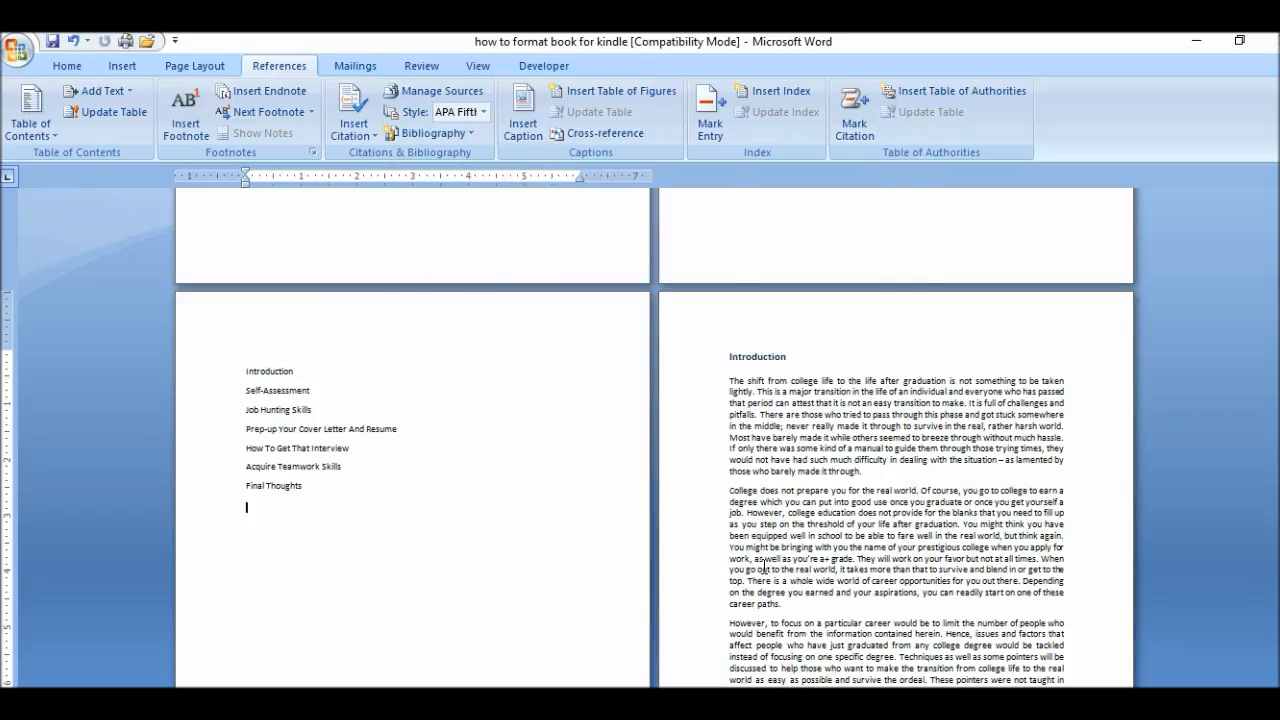
Step: Test the table of contents by following its "Job Hunting Skills" link to the chapter
click(242, 370)
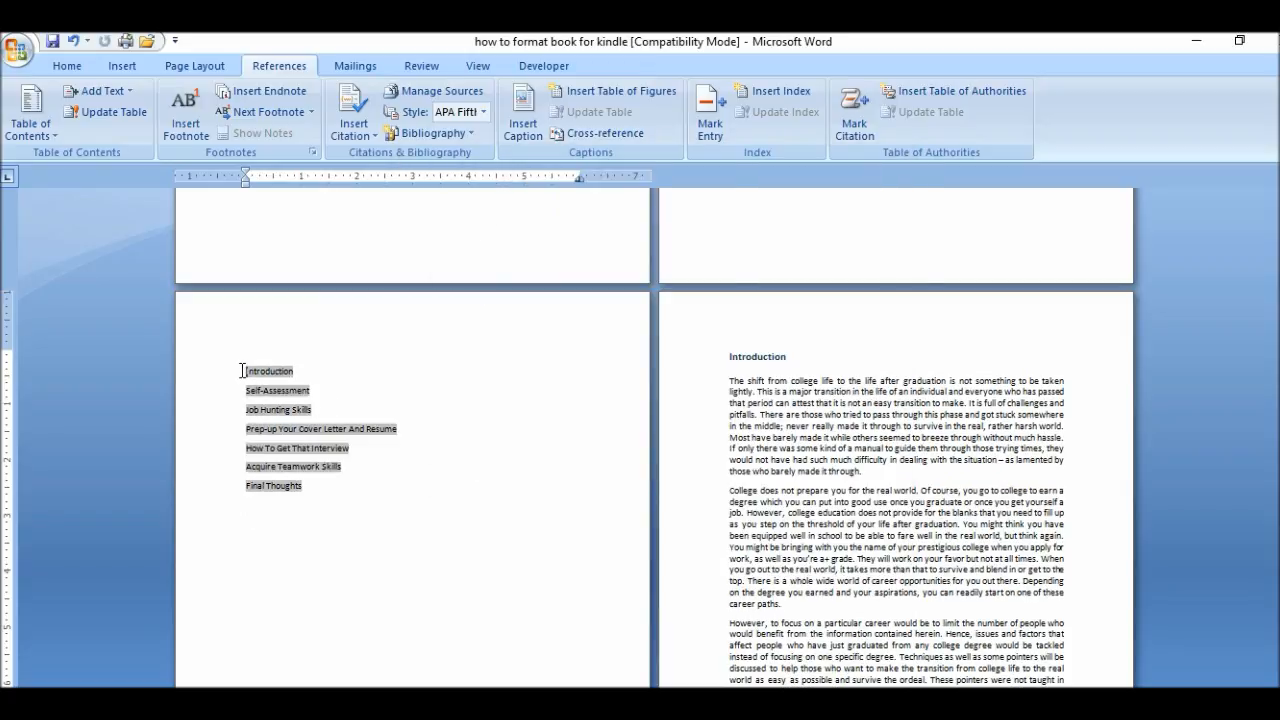
click(328, 513)
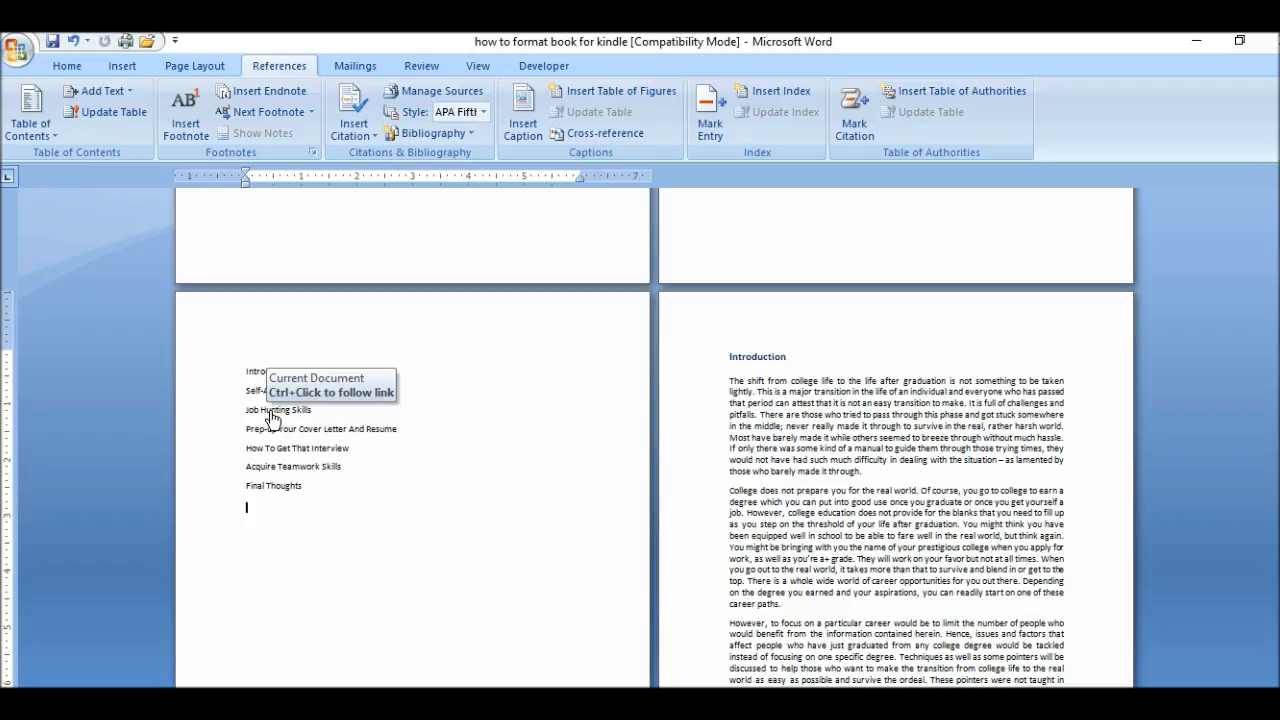
click(270, 410)
ctrl+click(270, 410)
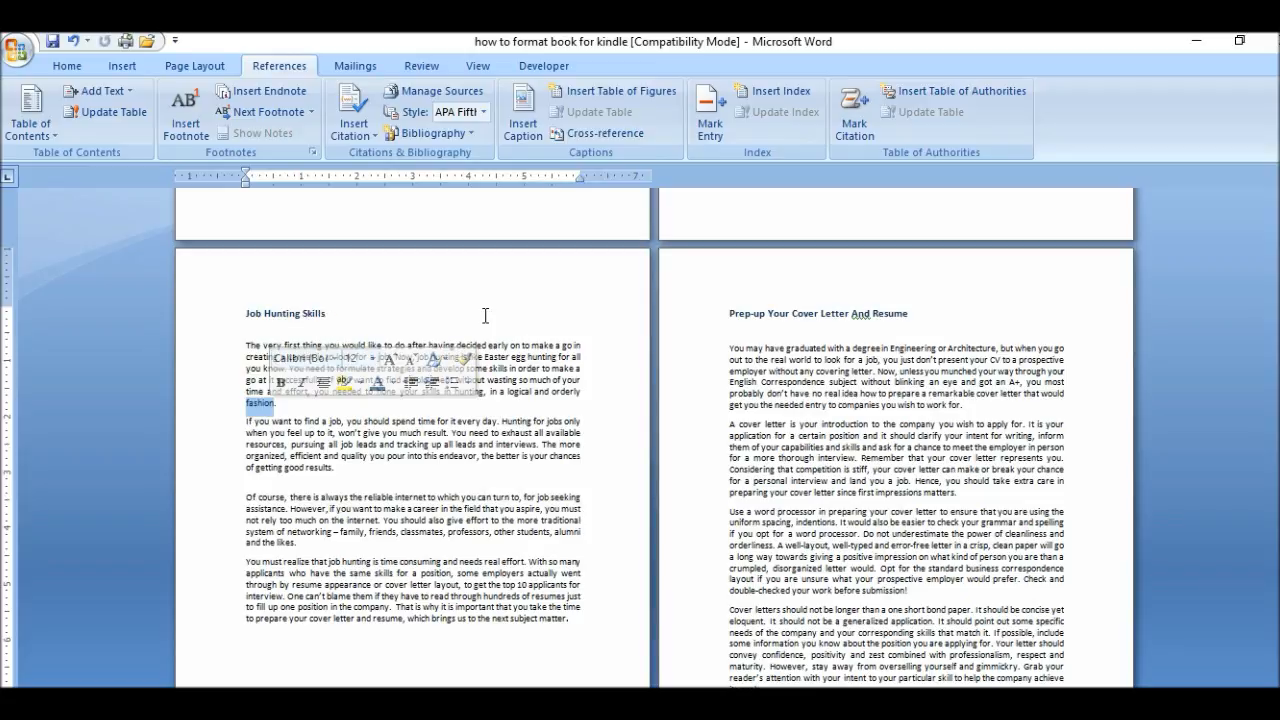
Step: Test the table of contents by following its "Acquire Teamwork Skills" link to the chapter
scroll(654, 437, up, 10)
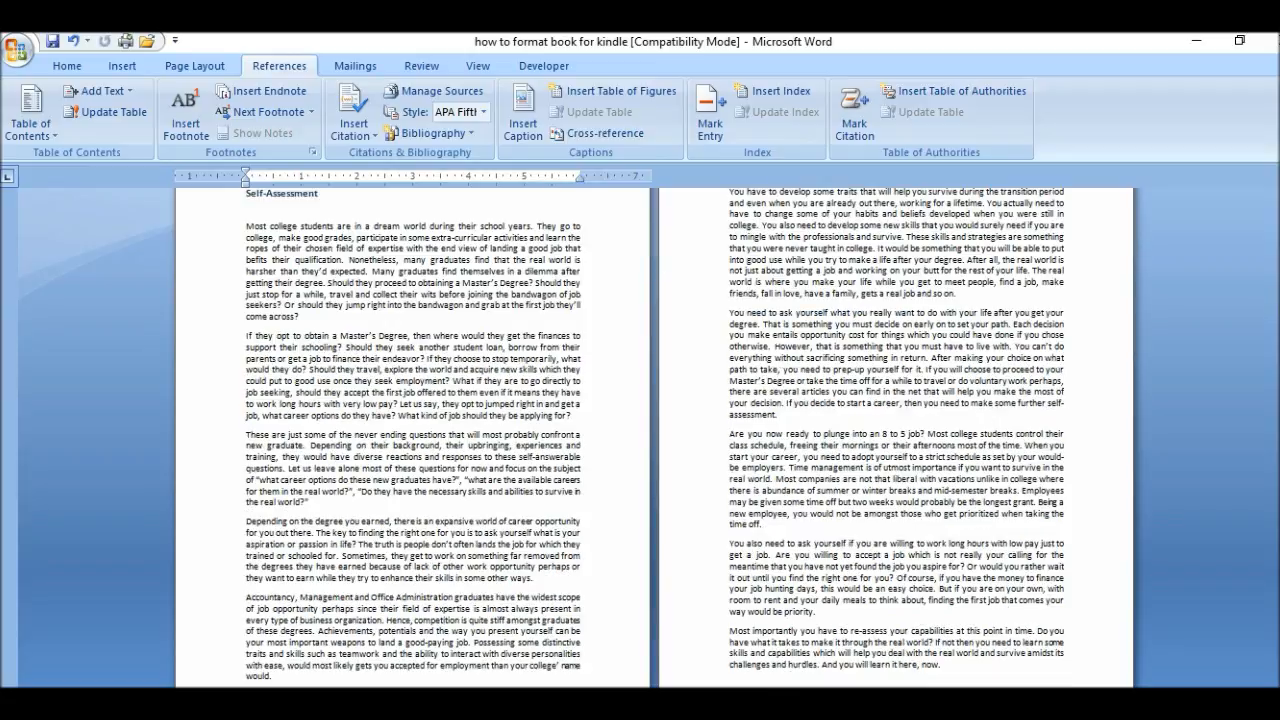
scroll(654, 437, up, 10)
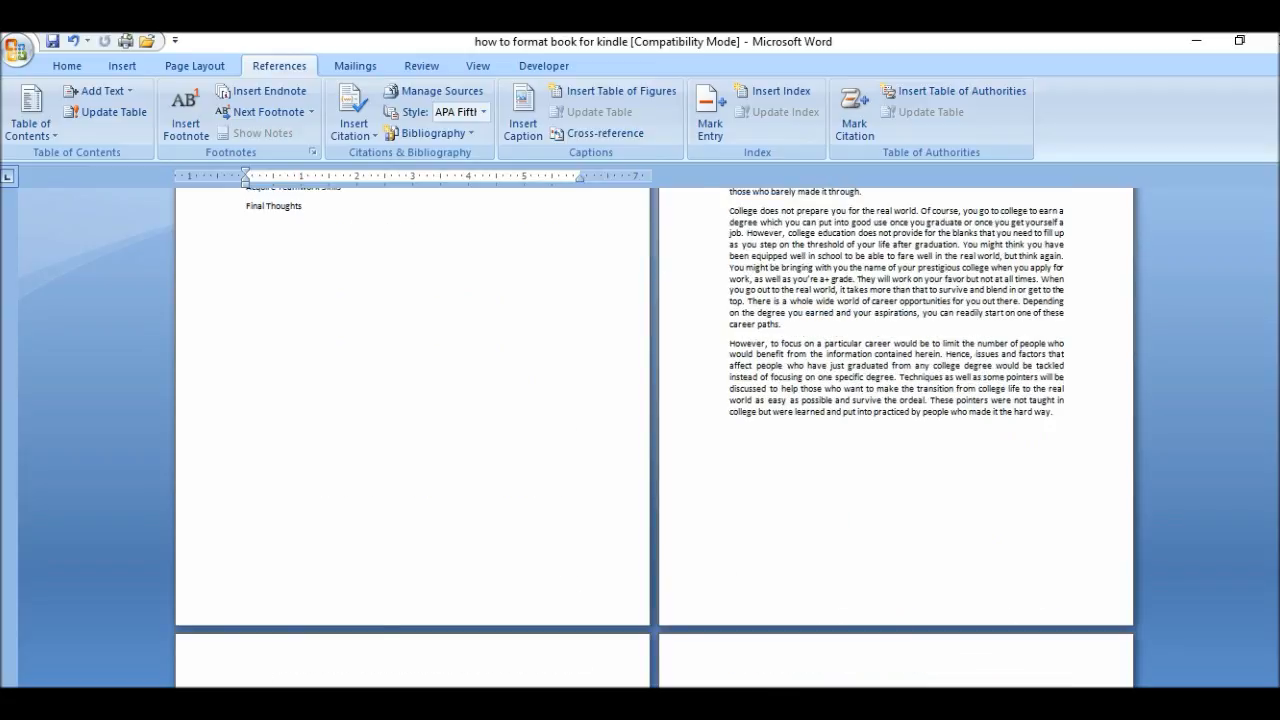
scroll(741, 190, up, 3)
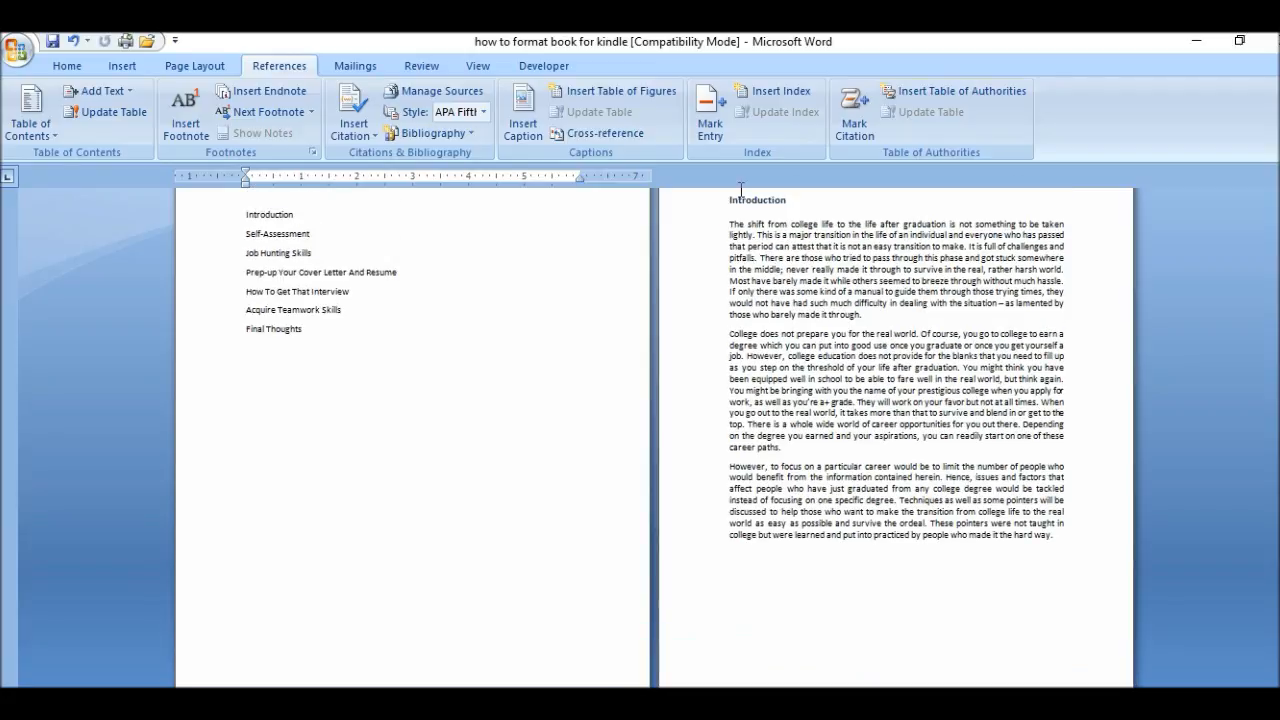
ctrl+click(262, 311)
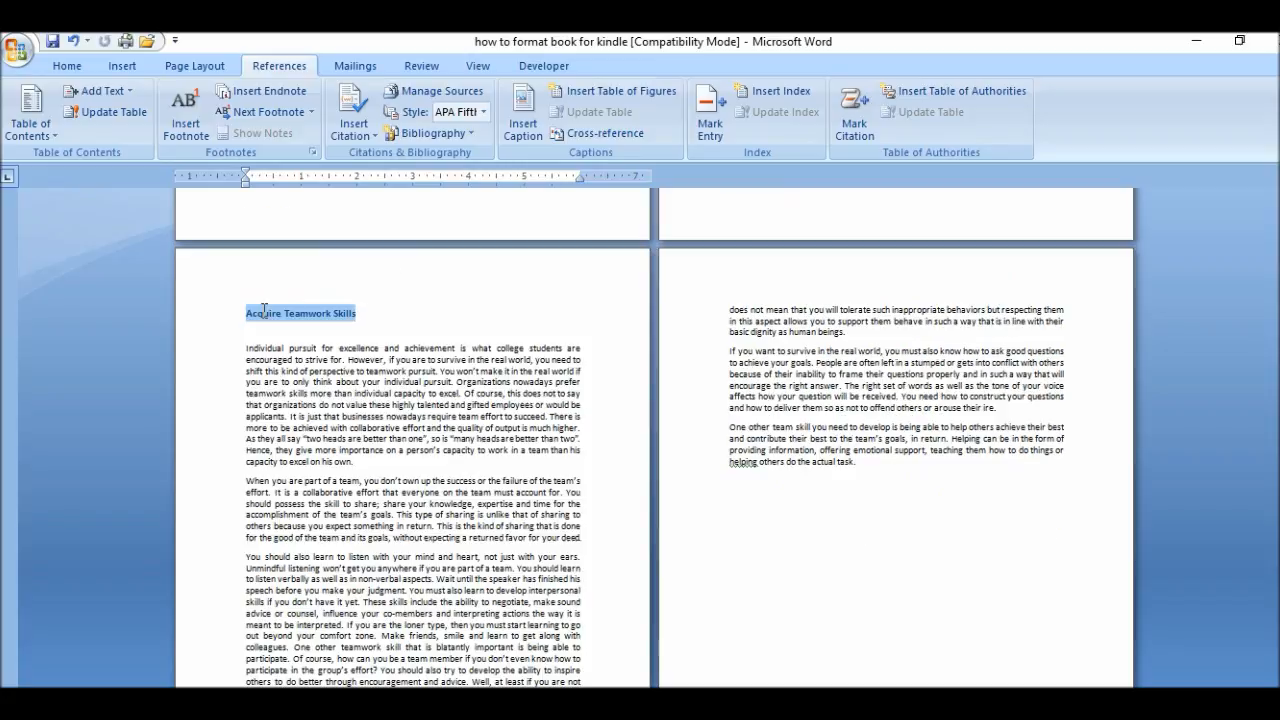
click(263, 310)
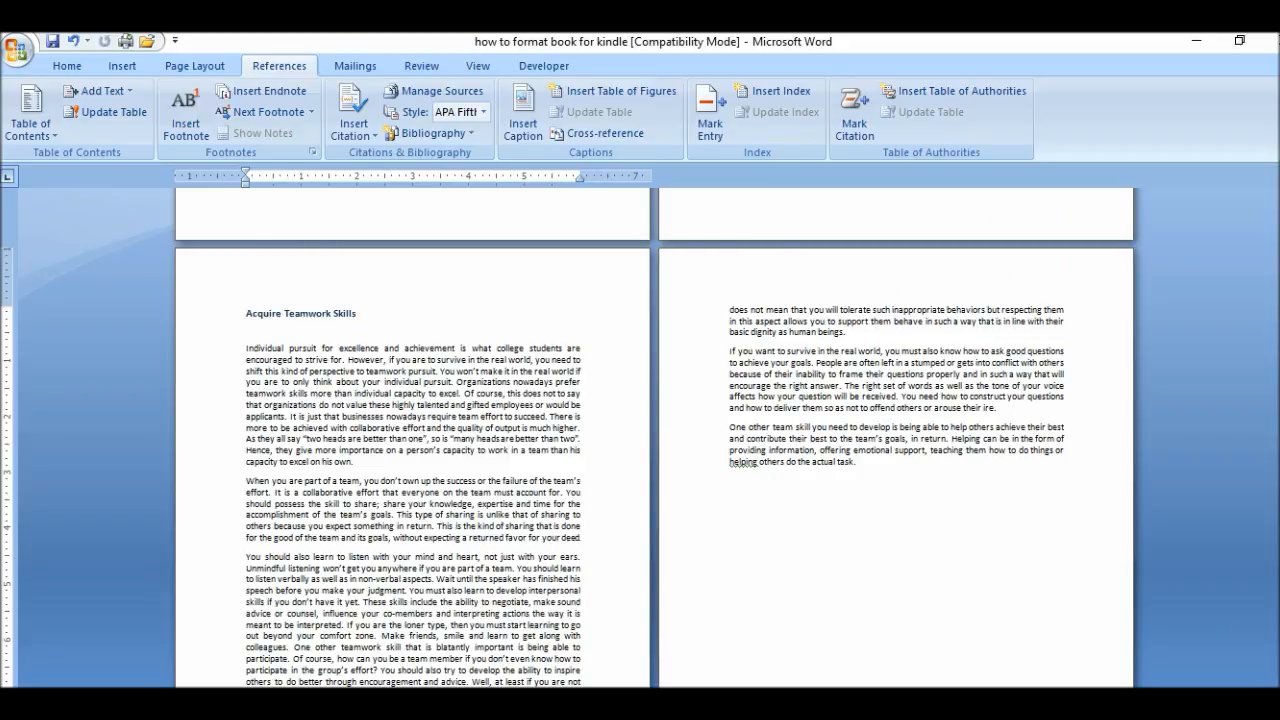
Step: Add the line "Click here to visit my website" below "Thank you and good luck!" at the end of the Final Thoughts chapter
scroll(655, 440, down, 5)
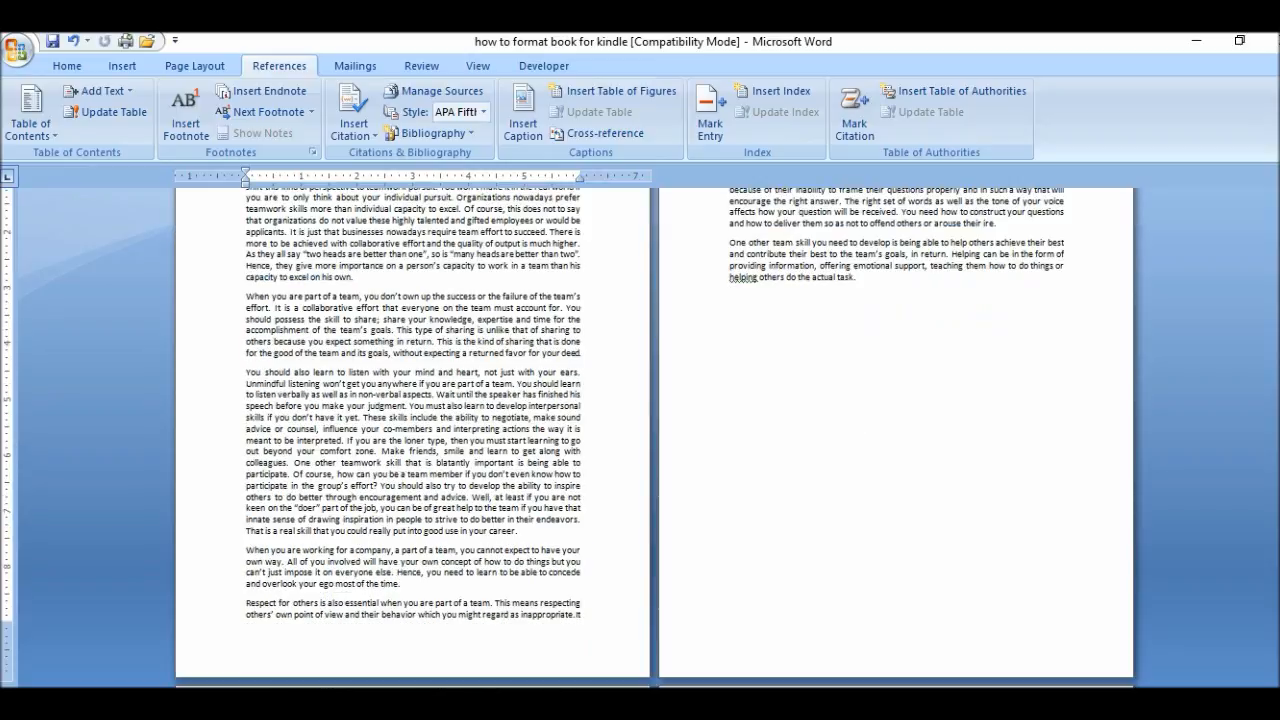
scroll(655, 440, down, 15)
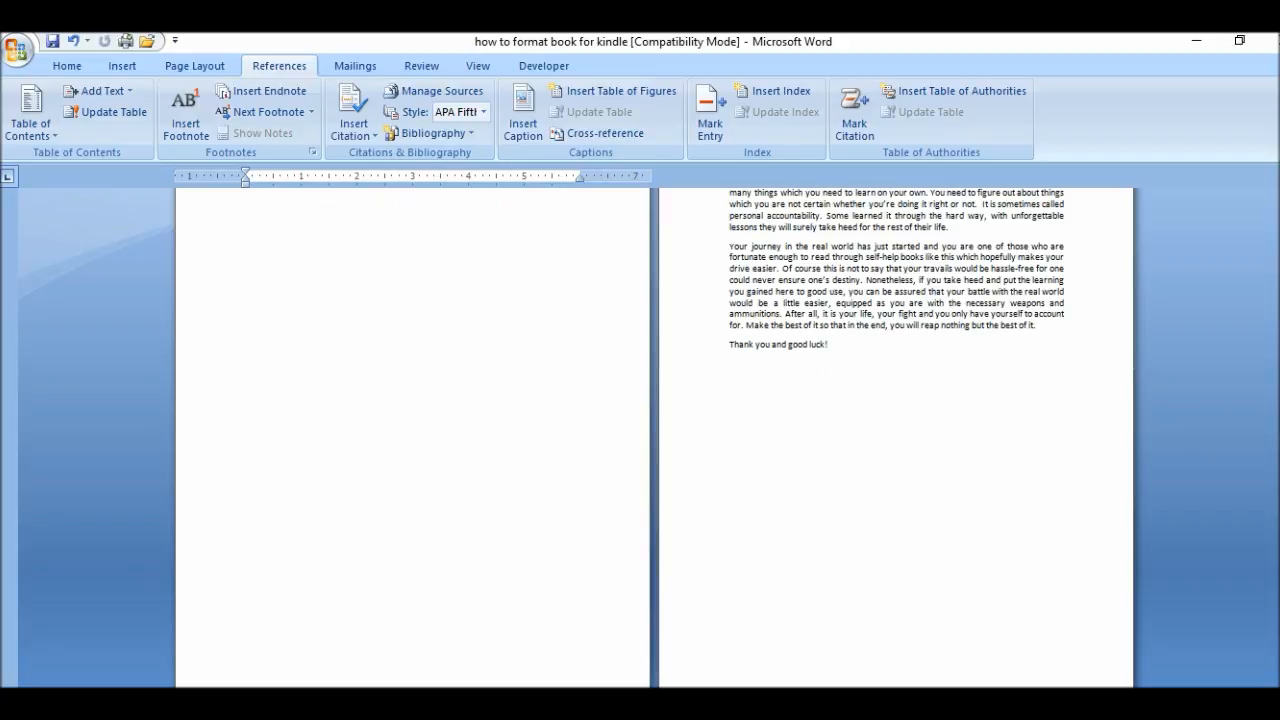
scroll(655, 440, up, 3)
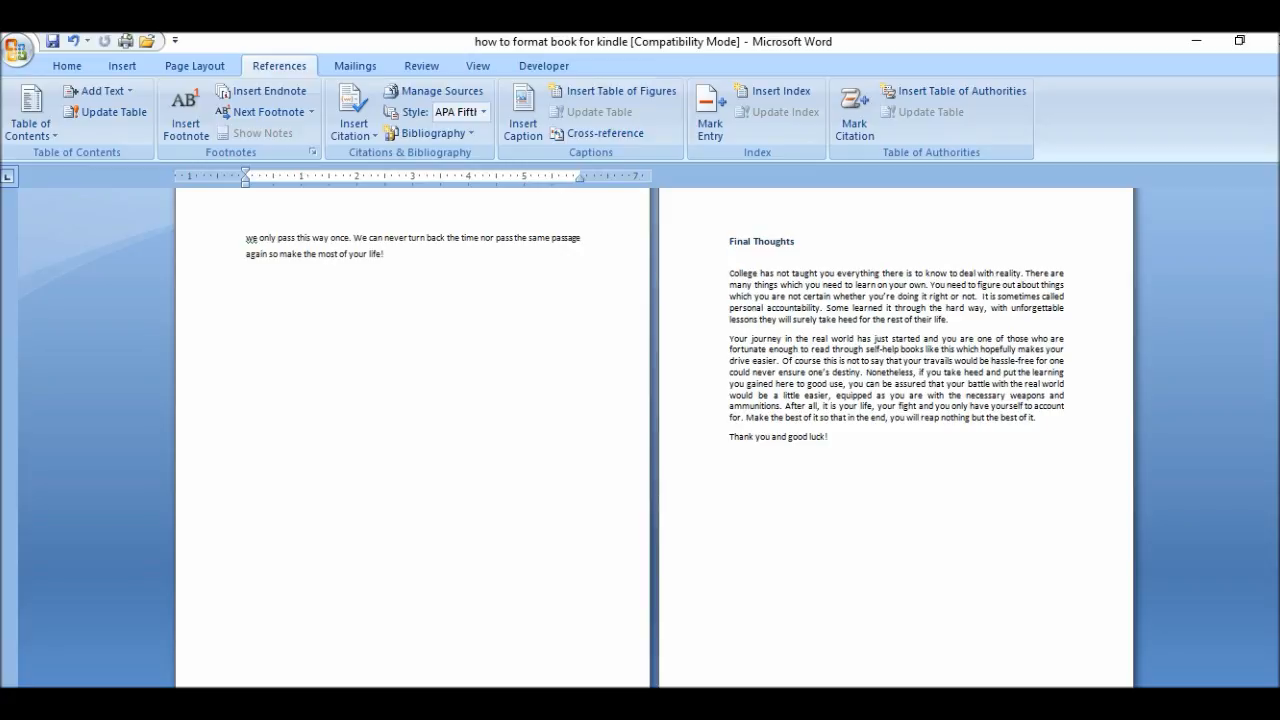
click(849, 430)
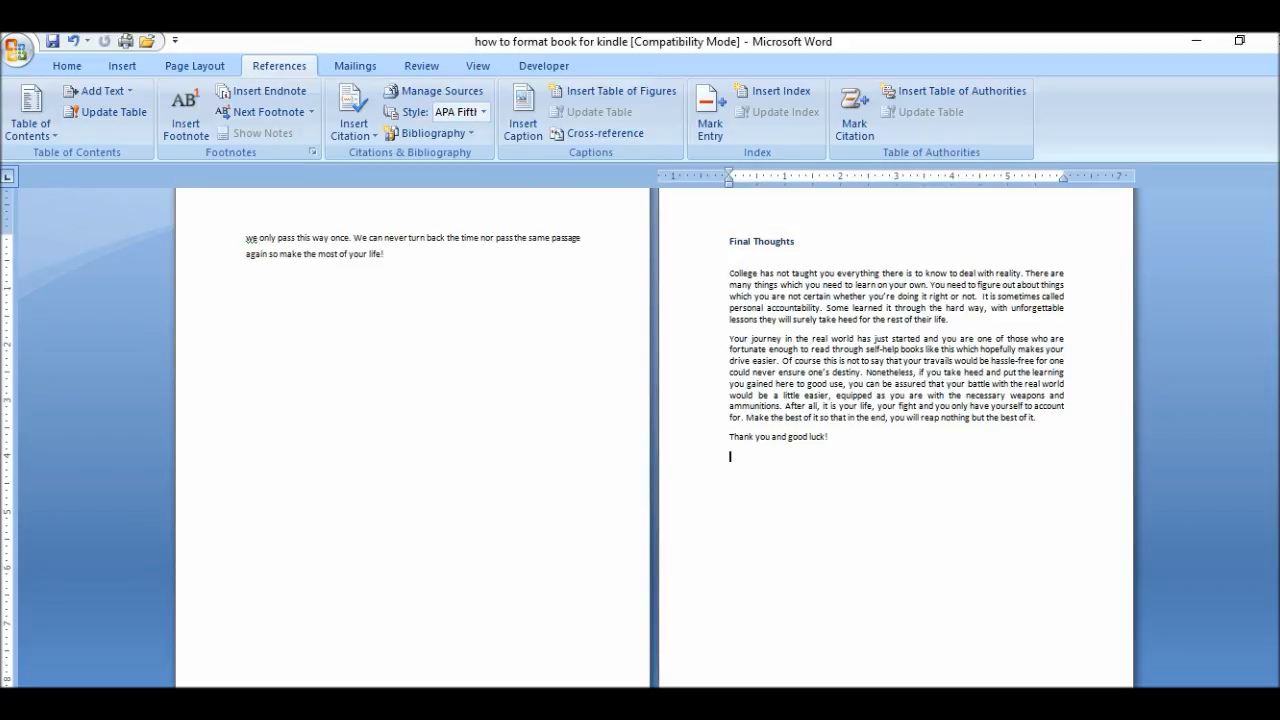
key(Return)
text(Click here to visit my website)
drag(728, 475, 834, 479)
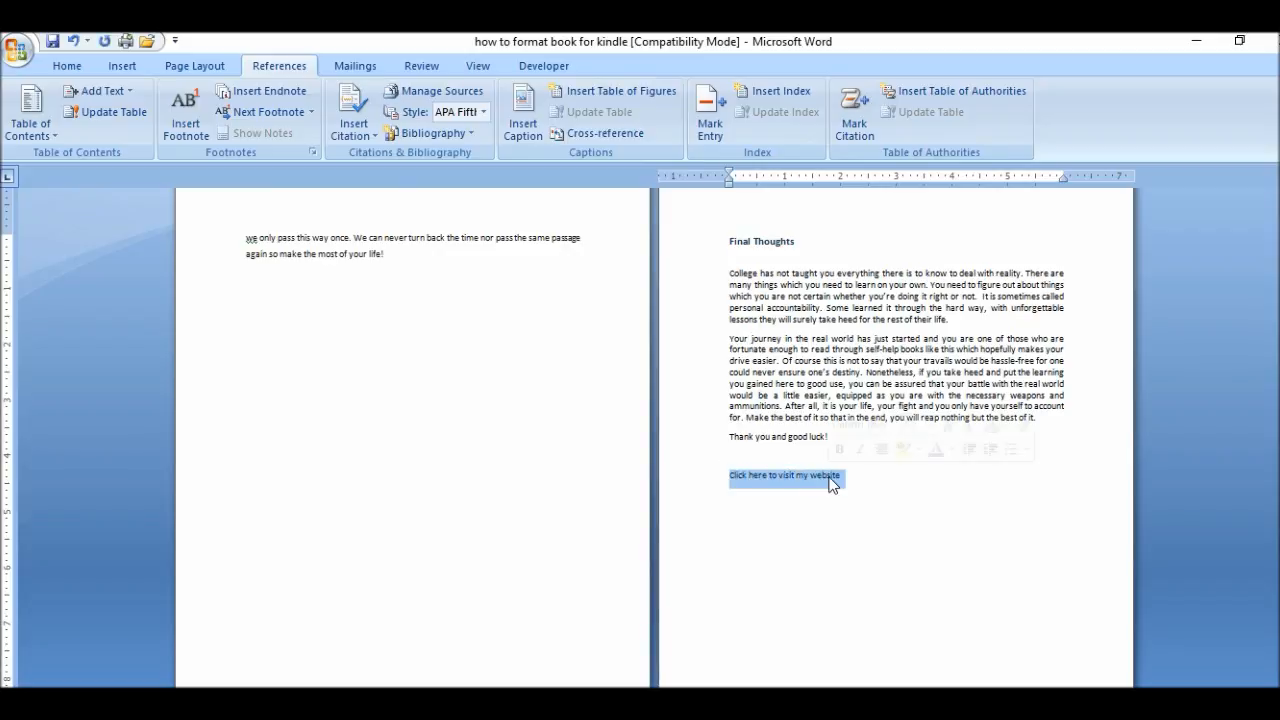
click(122, 67)
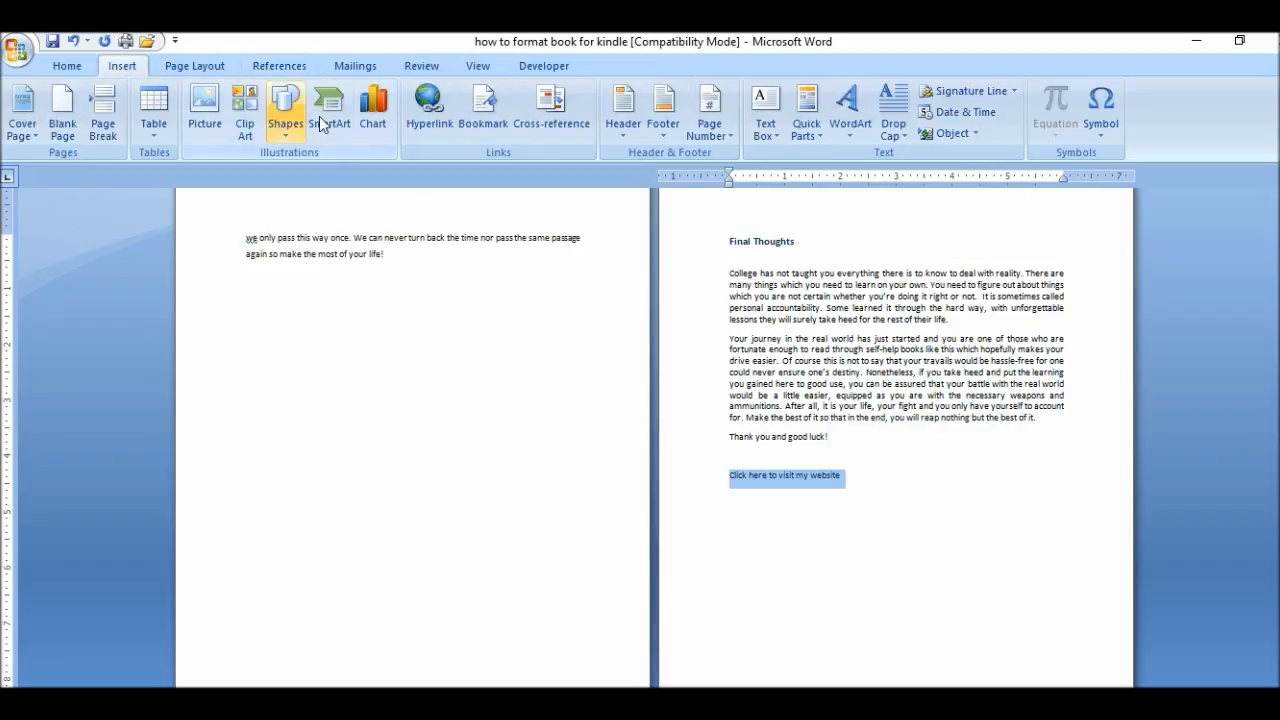
click(427, 121)
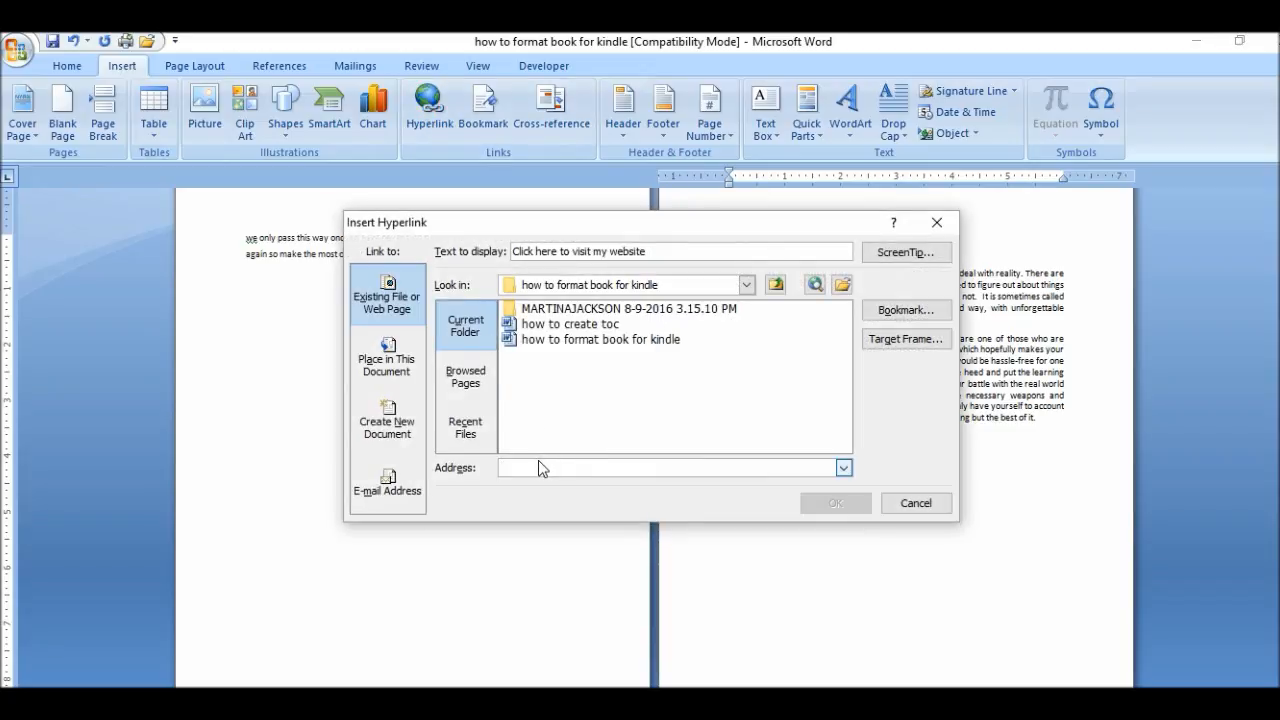
text(ht)
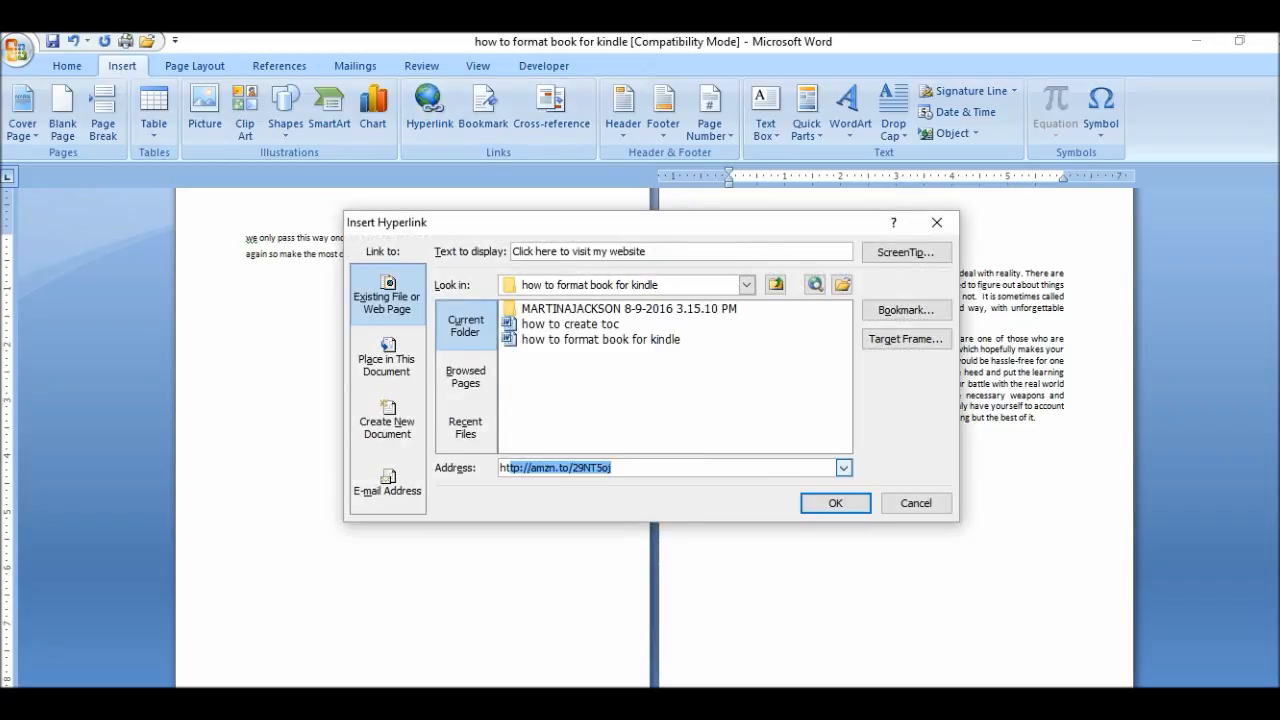
text(t)
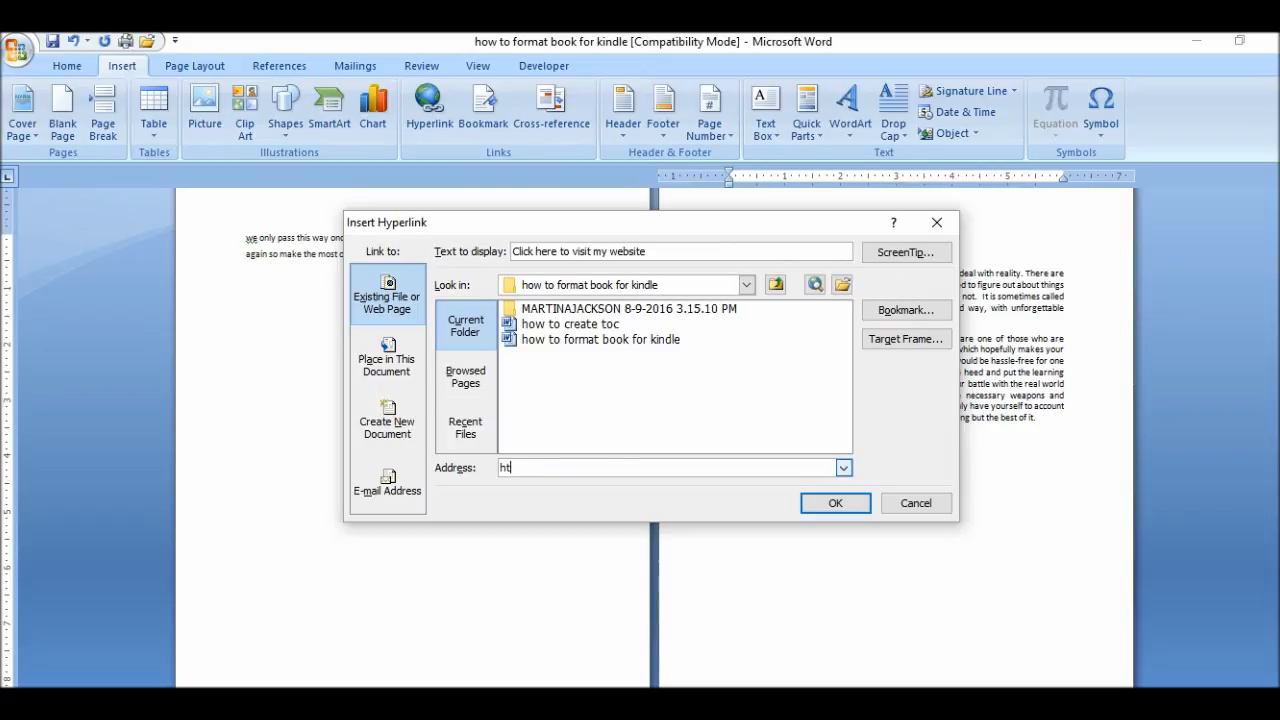
text(p://)
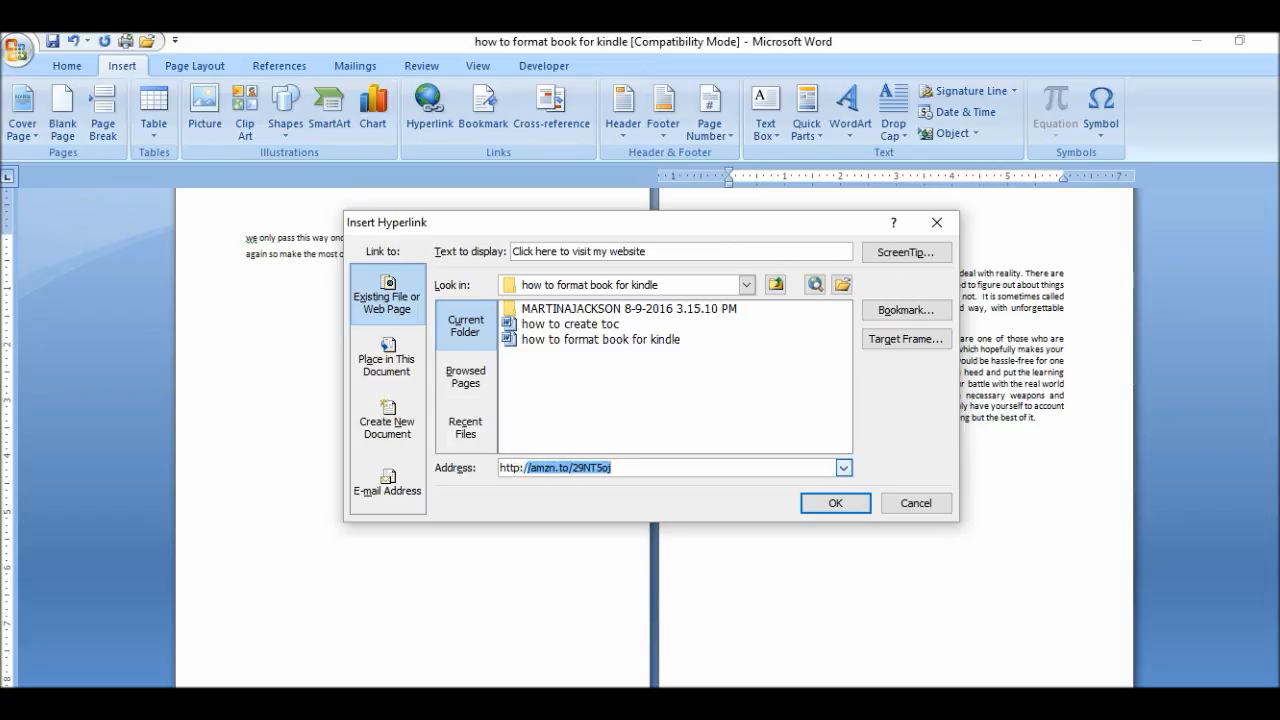
text(www.book)
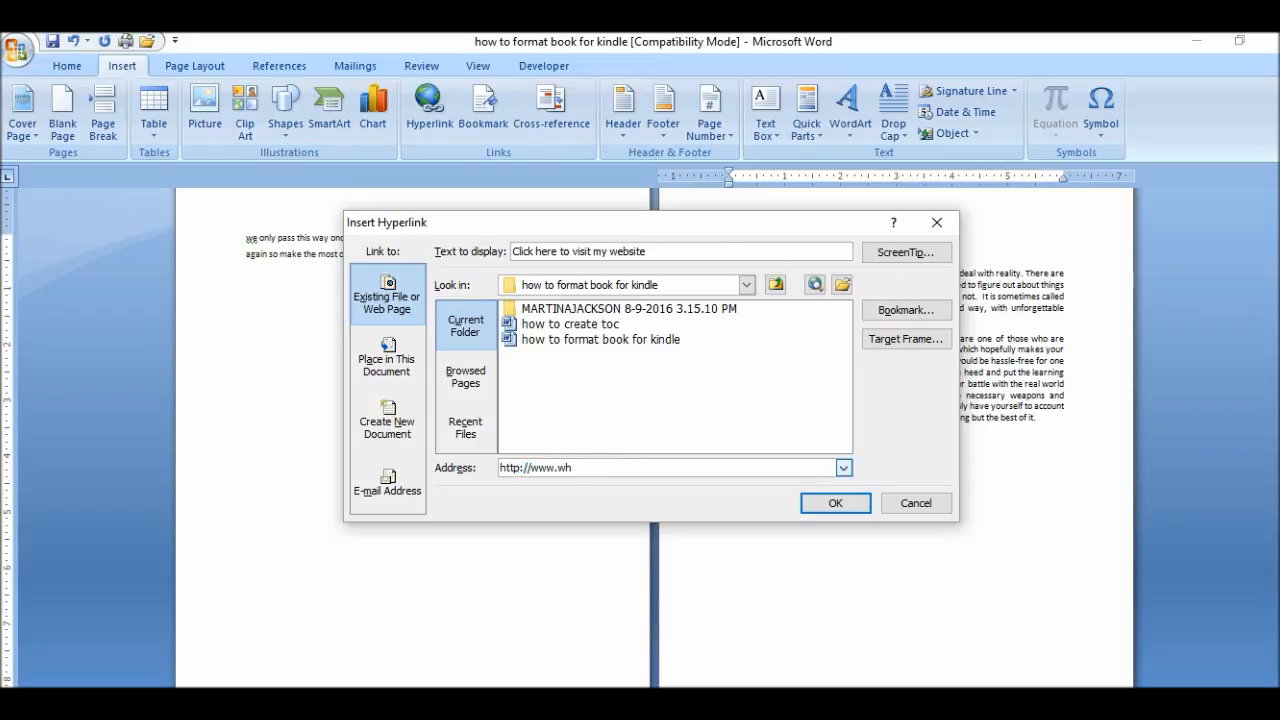
key(Return)
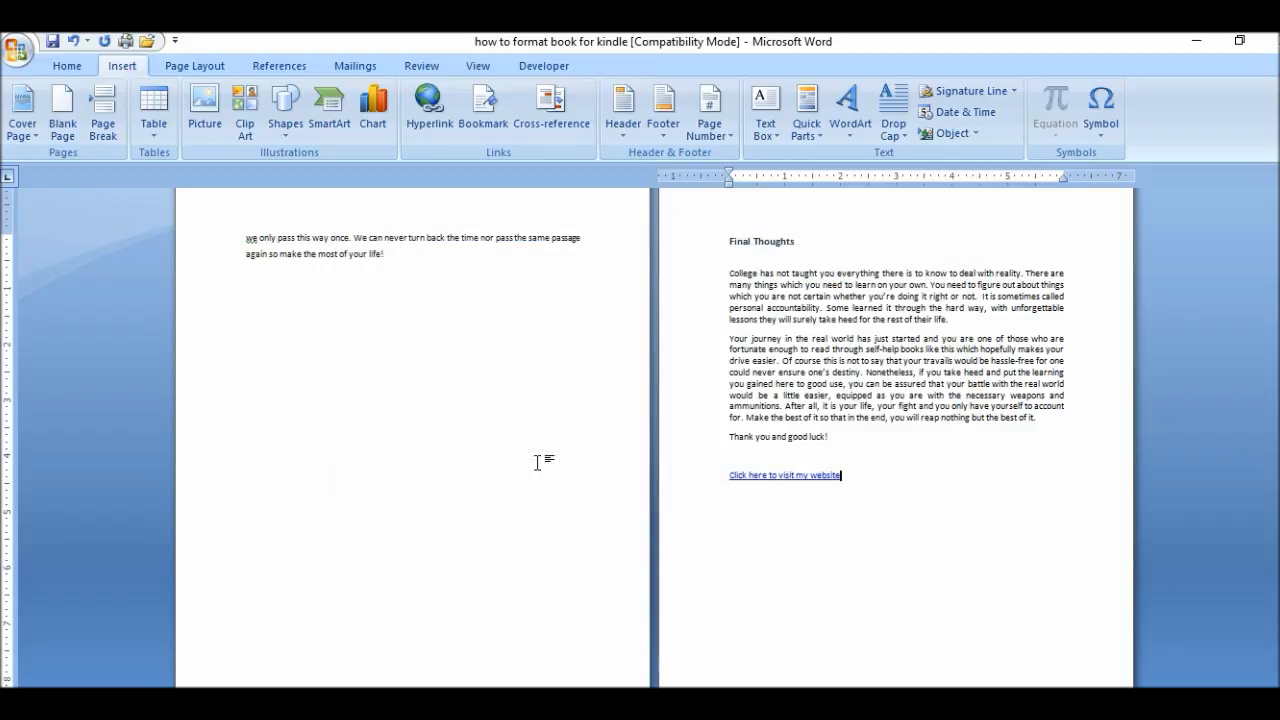
mouse_move(751, 478)
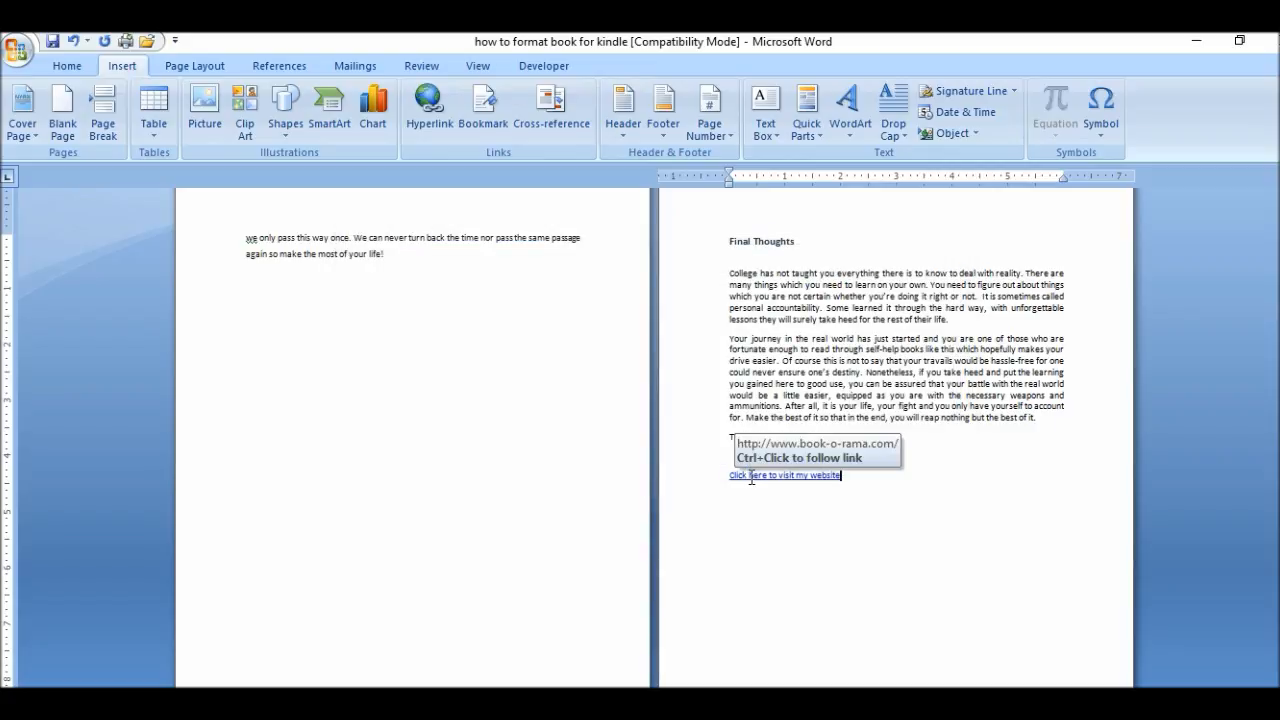